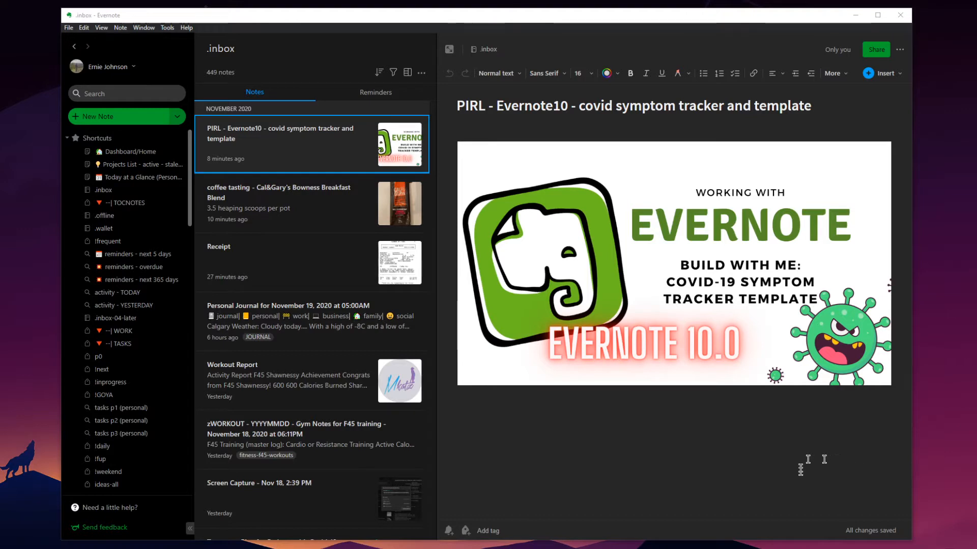
Check the installed Evernote version in the program's About information and close it.
left_click(564, 510)
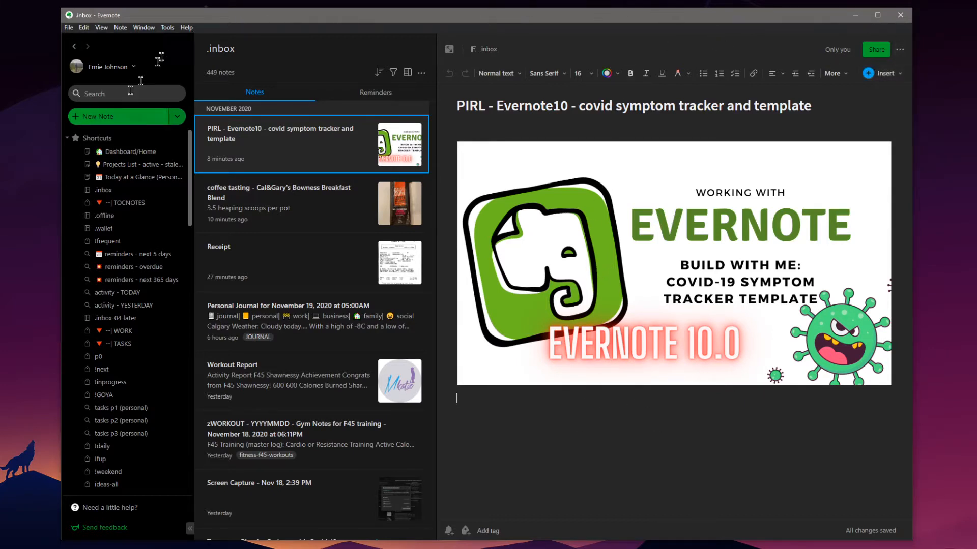
left_click(187, 28)
left_click(220, 134)
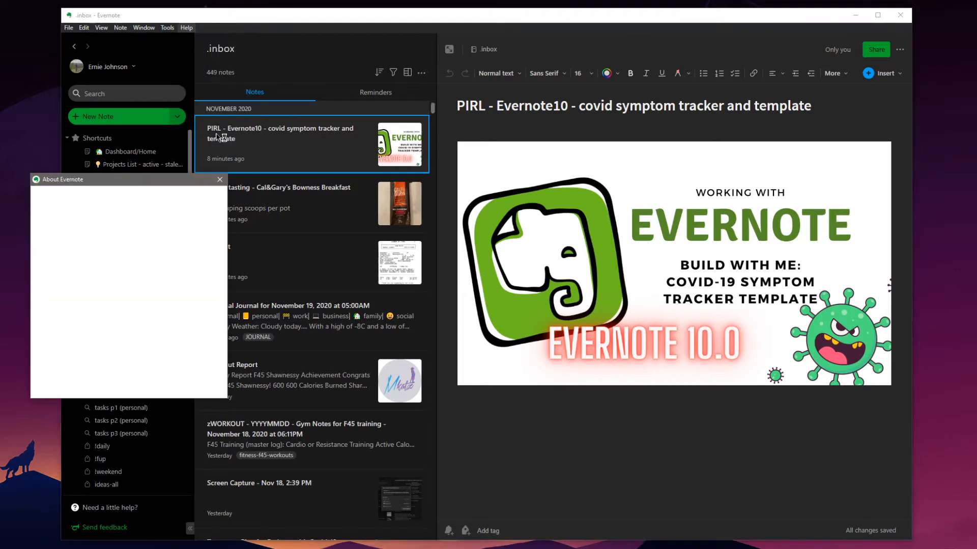
left_click_drag(132, 179, 510, 192)
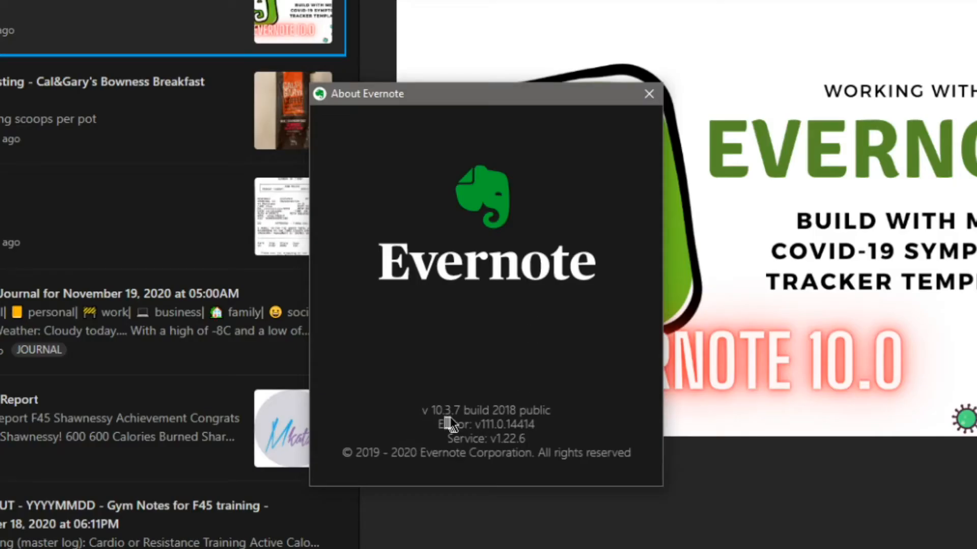
left_click(648, 94)
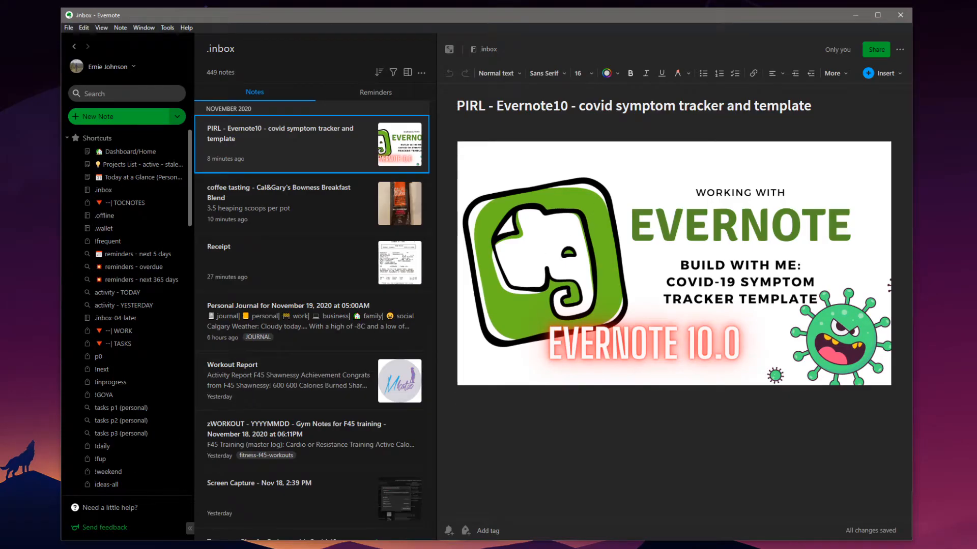
Switch to the web browser and open evernote.com in a new tab.
key("alt+Tab")
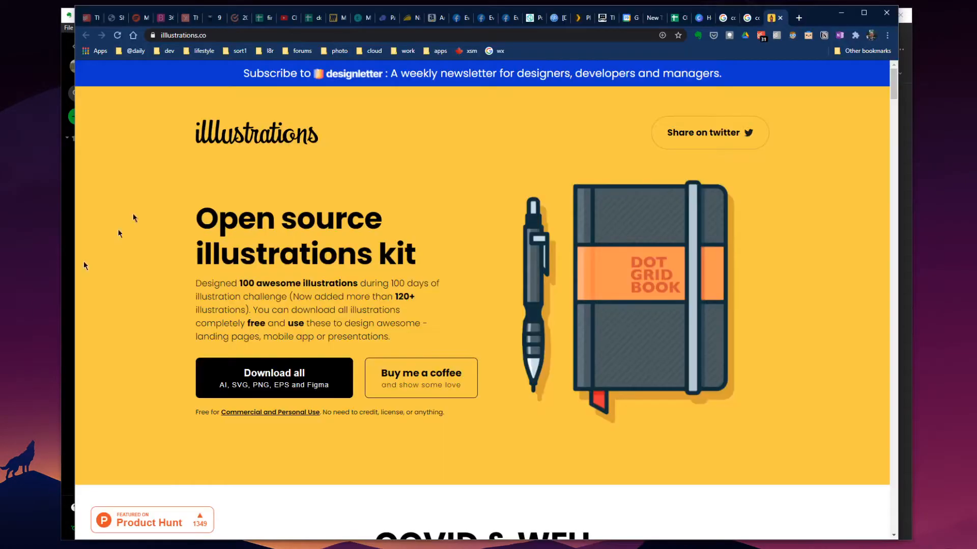
left_click(799, 18)
type("evernote.com")
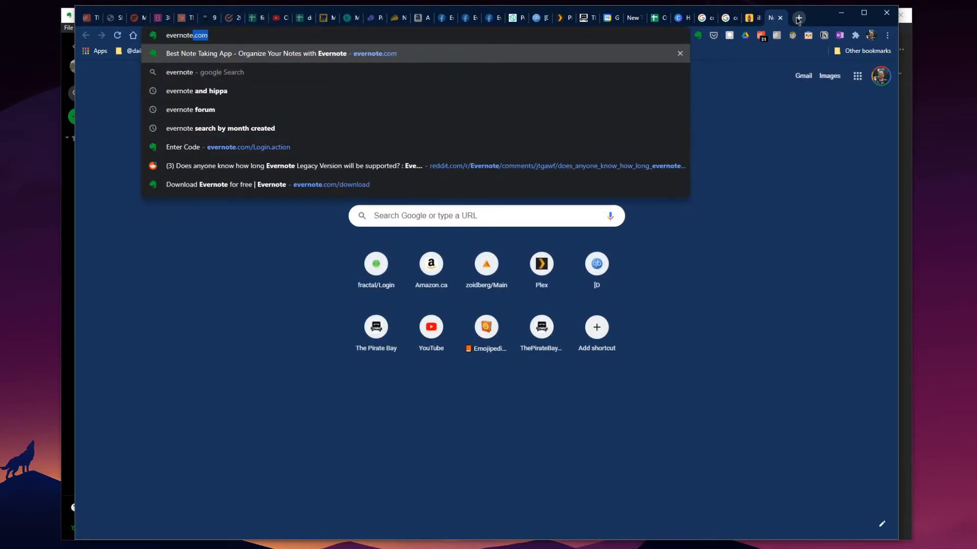
key("Return")
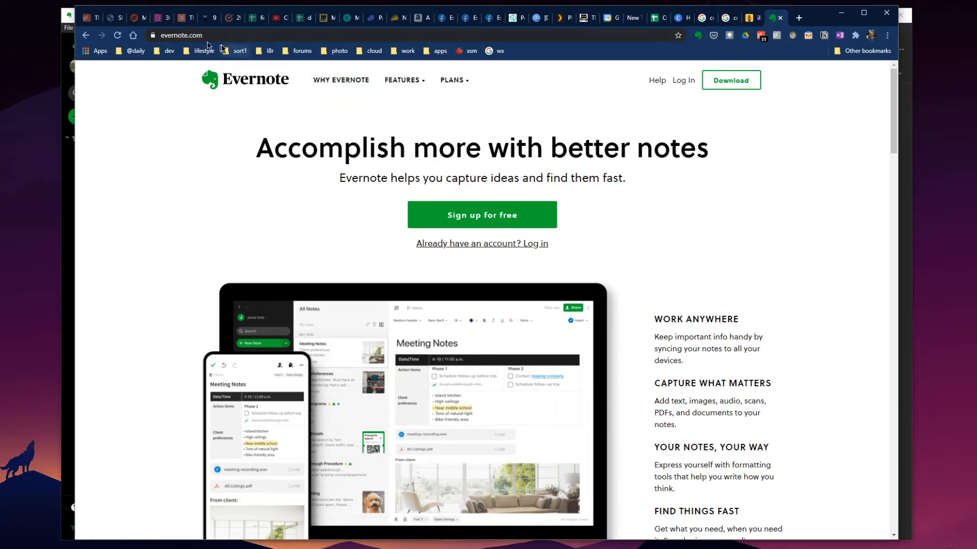
Request the Evernote installer download from the website, cancel saving the file, and return to the Evernote app.
left_click(740, 84)
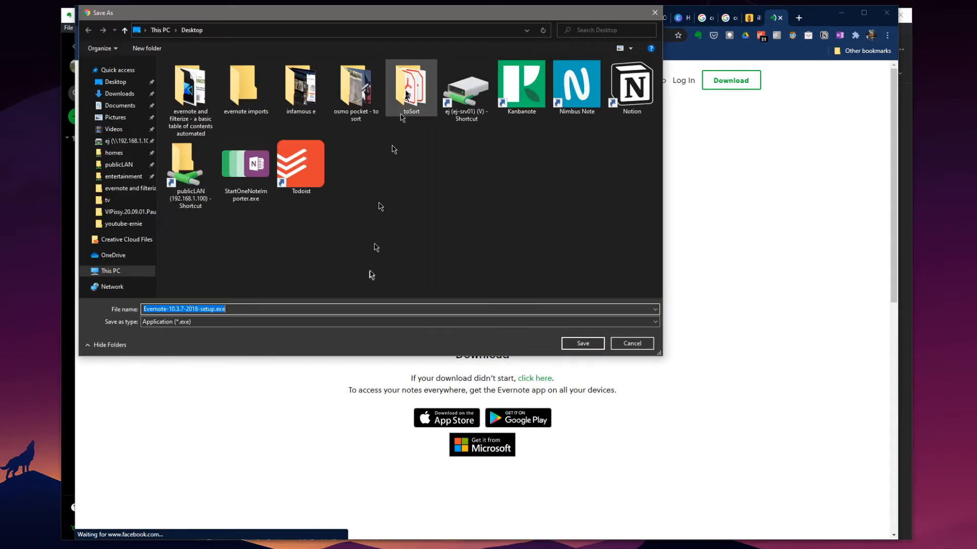
left_click_drag(385, 16, 478, 67)
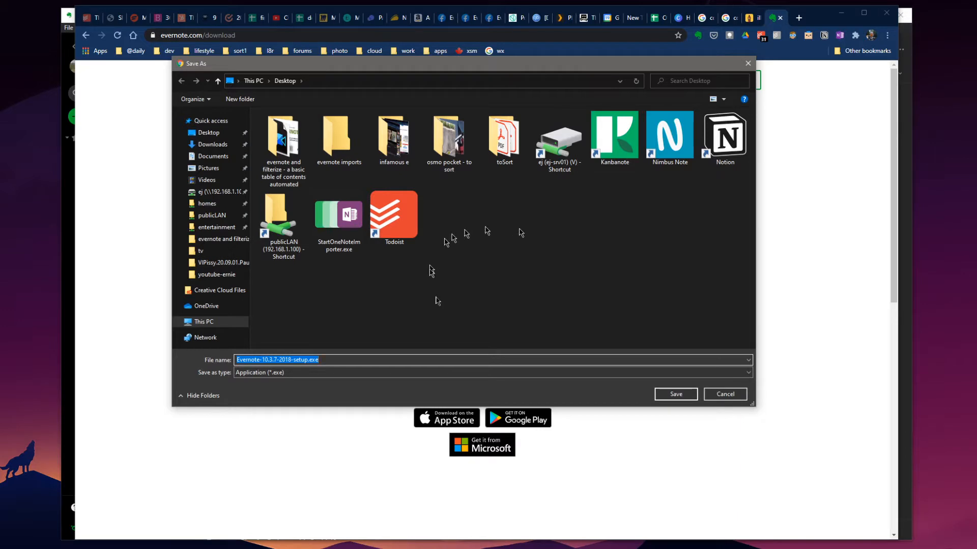
left_click(715, 400)
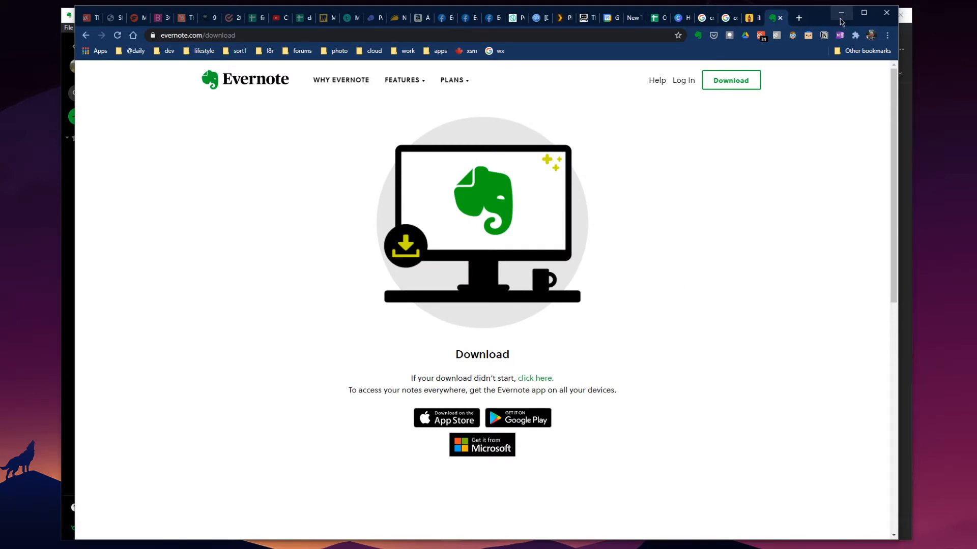
left_click(841, 22)
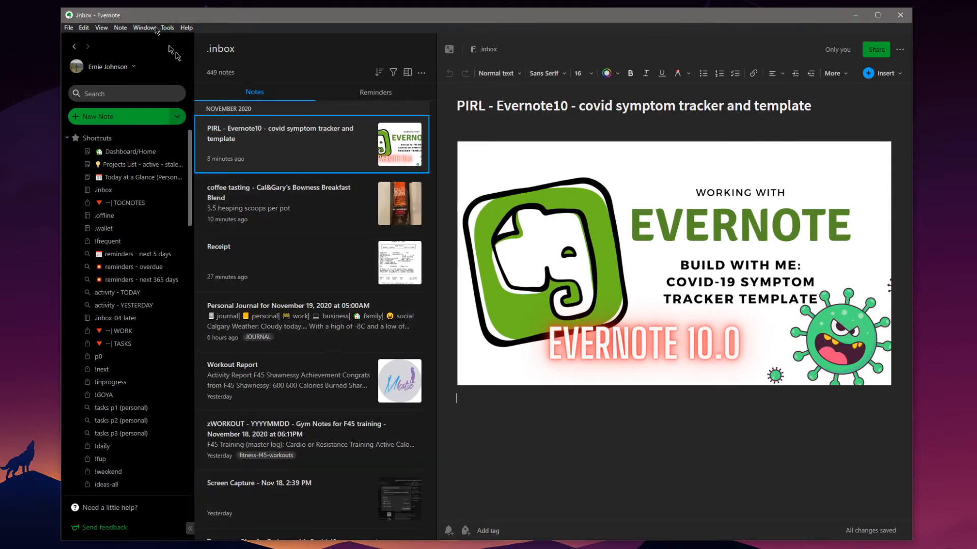
Switch the Evernote appearance to Light mode.
left_click(103, 28)
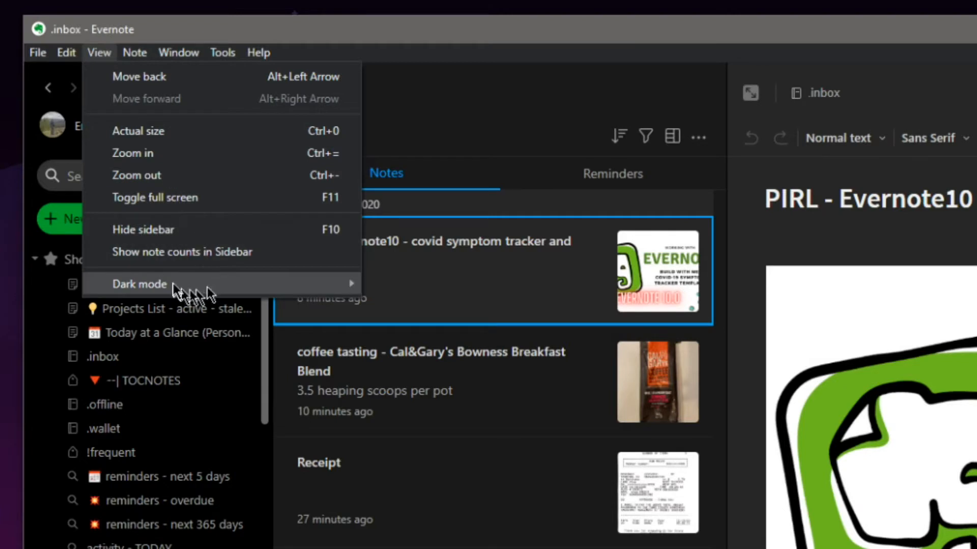
mouse_move(257, 288)
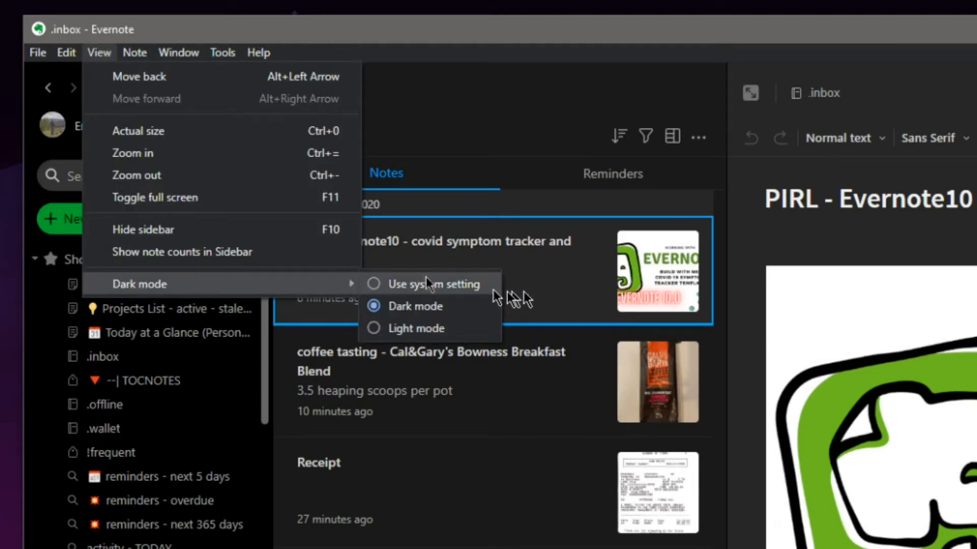
left_click(418, 327)
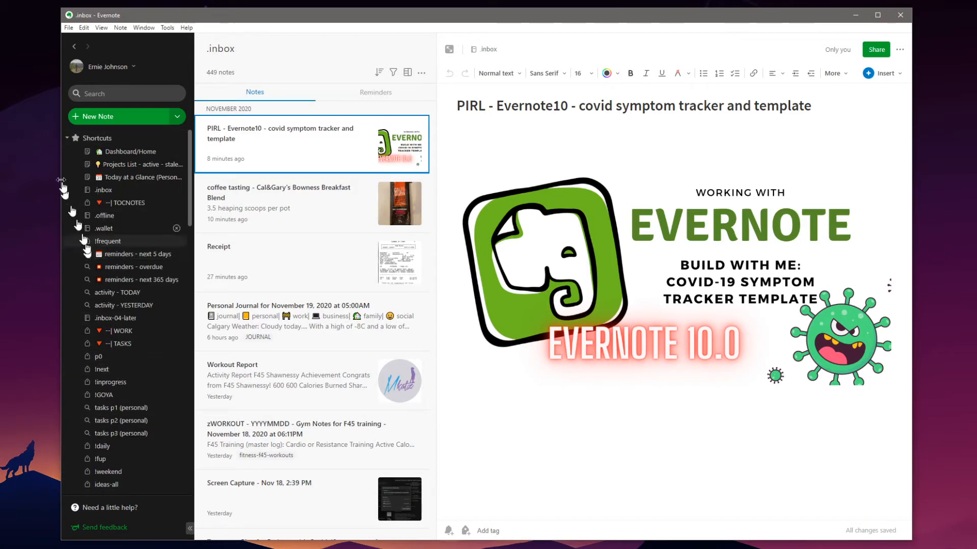
Collapse the Shortcuts section of the sidebar, and expand the Notebooks section briefly before collapsing it again.
left_click(66, 138)
left_click(97, 170)
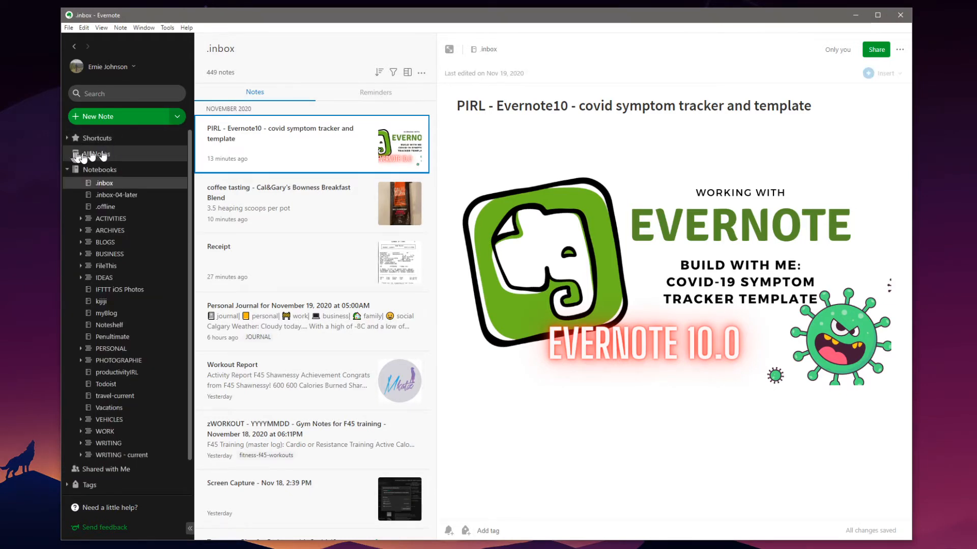
left_click(100, 170)
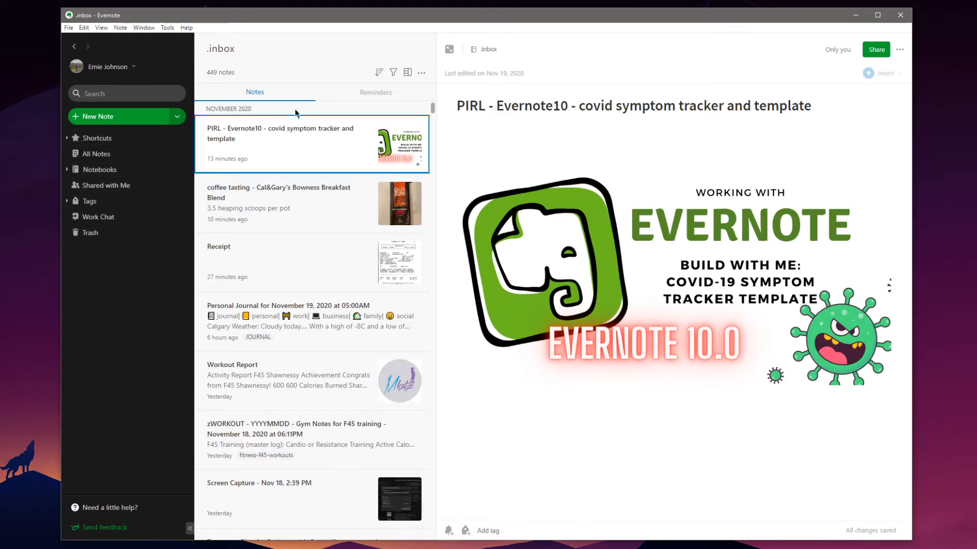
Try the List and Cards views for the .inbox note list and return it to Snippets.
scroll(295, 211, "down", 3)
scroll(325, 168, "up", 4)
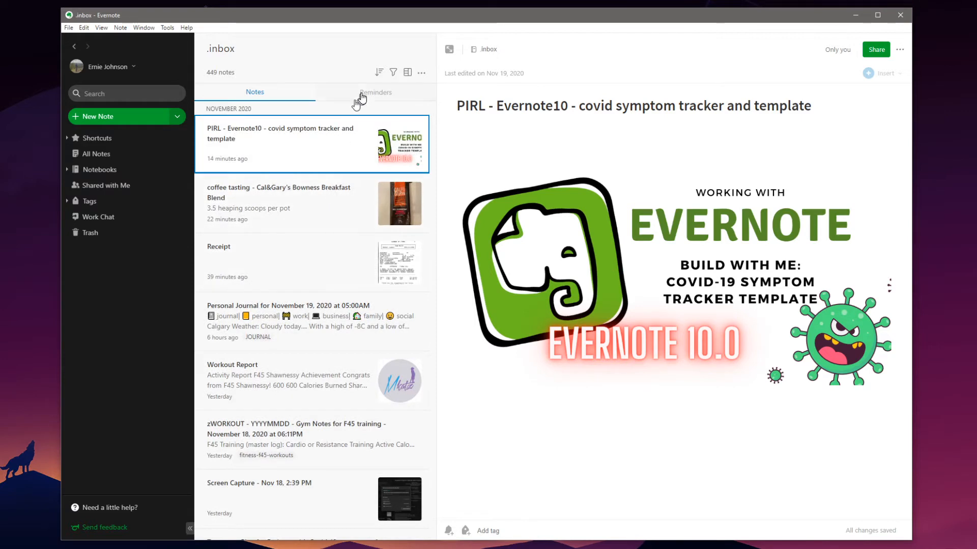
left_click(407, 73)
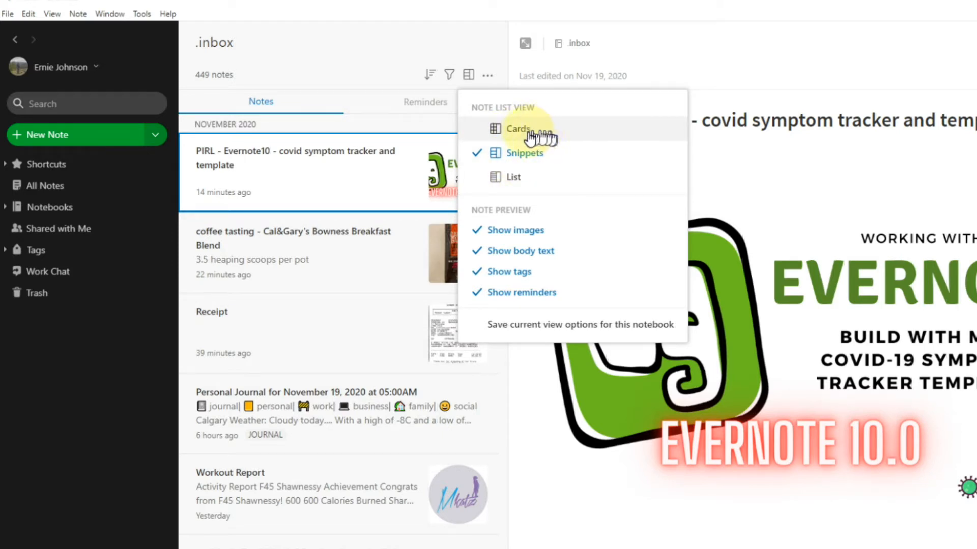
left_click(502, 178)
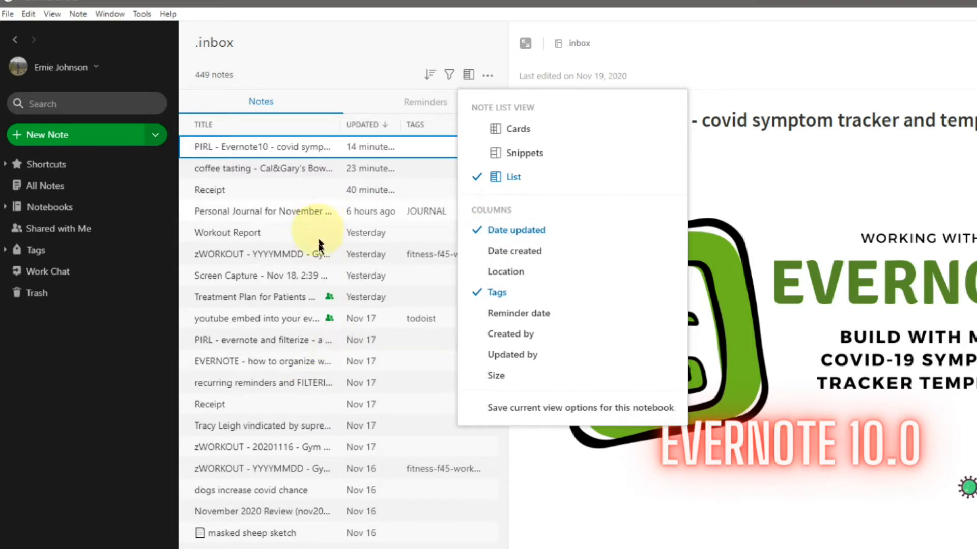
left_click(511, 130)
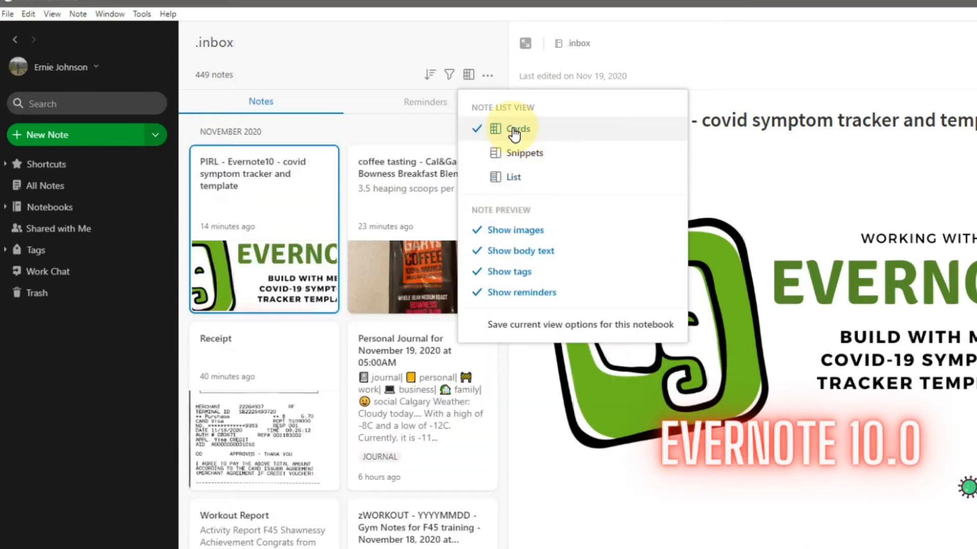
left_click(541, 155)
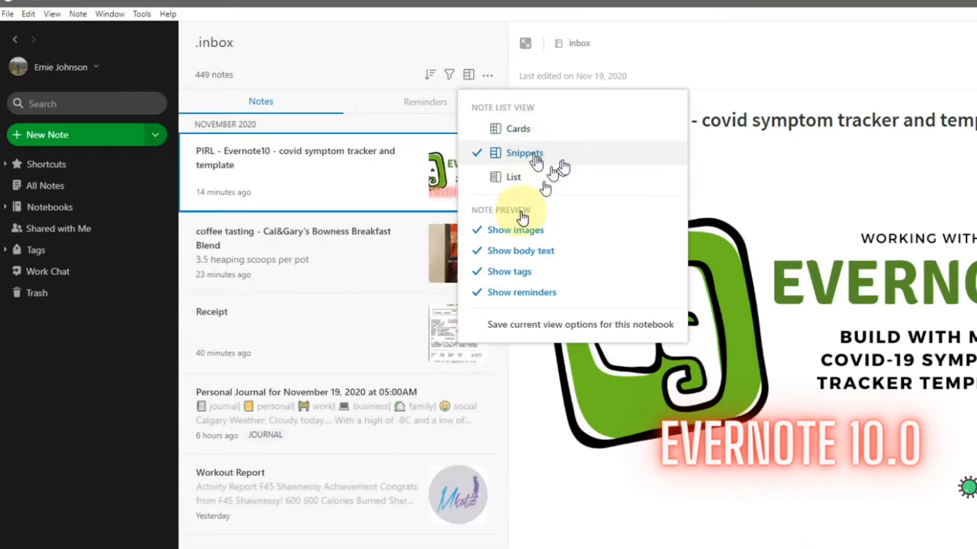
left_click(536, 517)
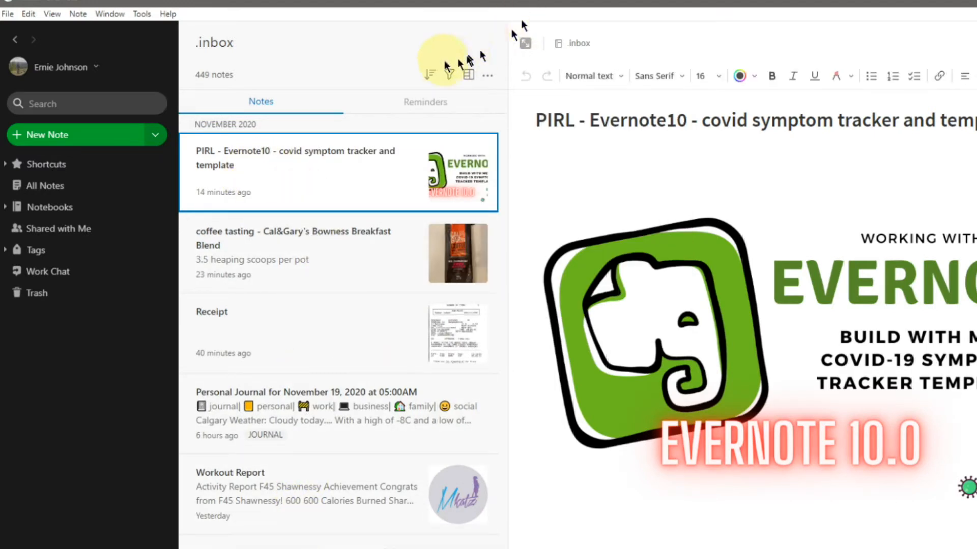
Check the available sort options for the .inbox note list and leave them as they are.
left_click(430, 75)
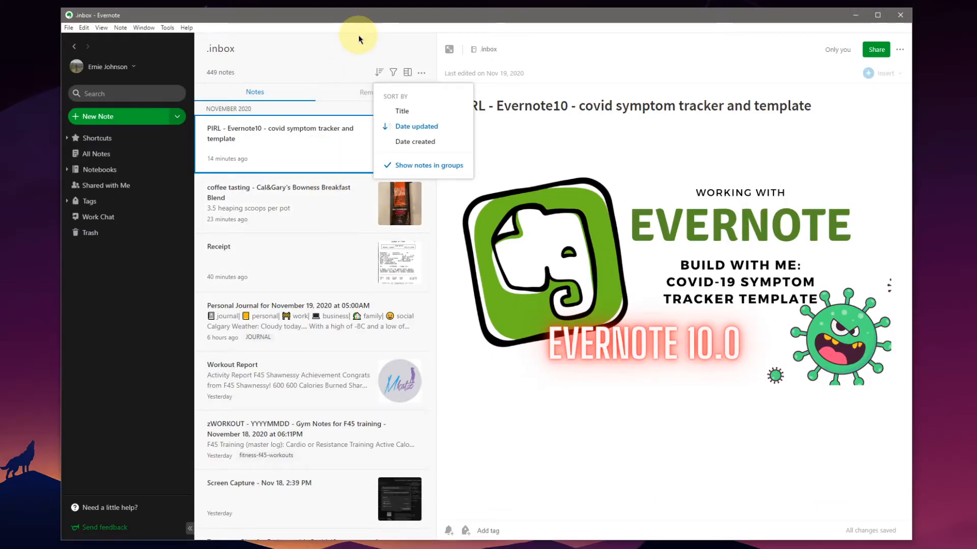
left_click(358, 35)
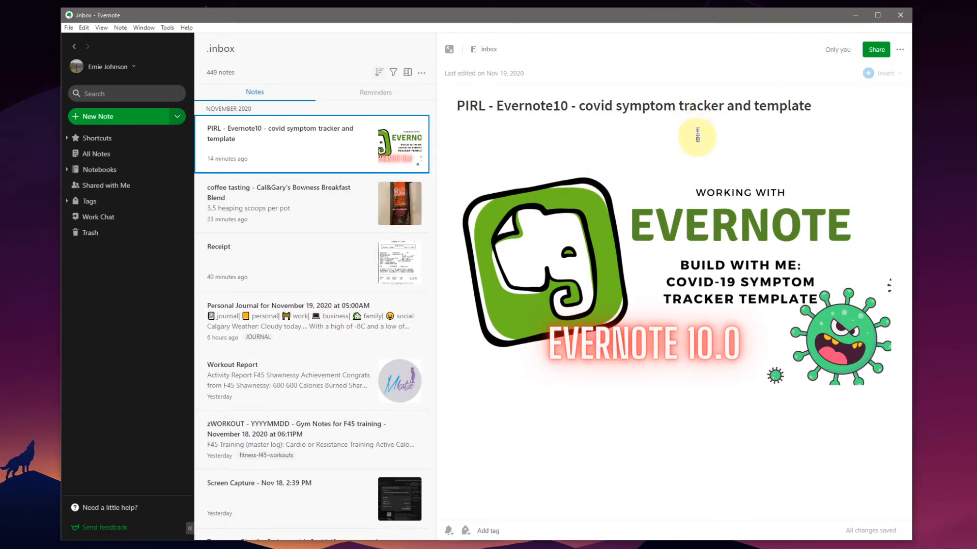
Create a new note in the .inbox notebook and open the template chooser for it.
left_click(98, 120)
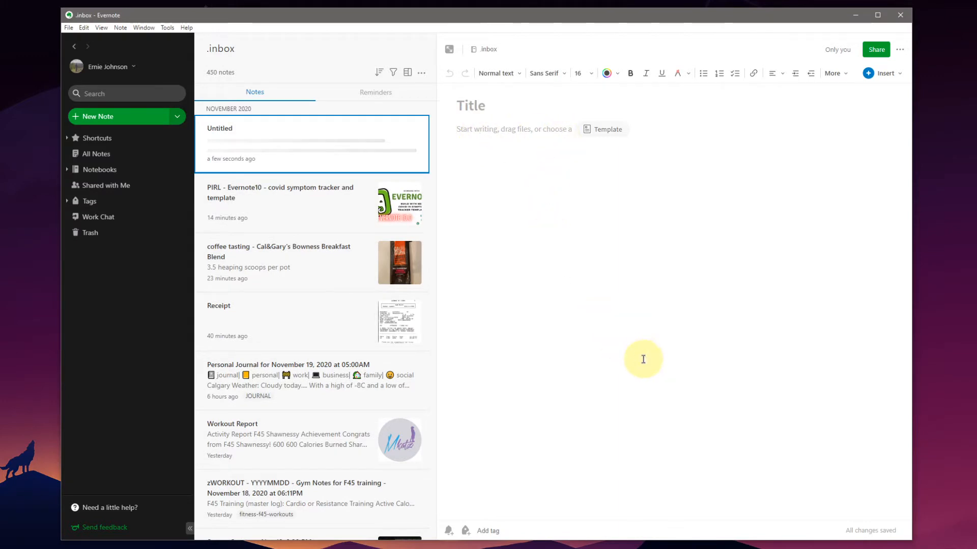
left_click(607, 133)
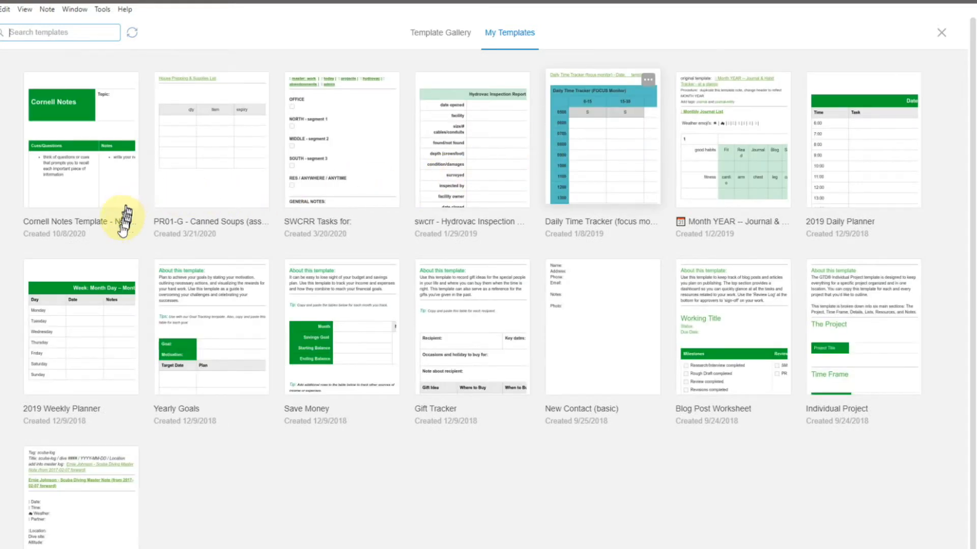
Browse the Template Gallery, examining its categories and the full range of available templates.
left_click(418, 49)
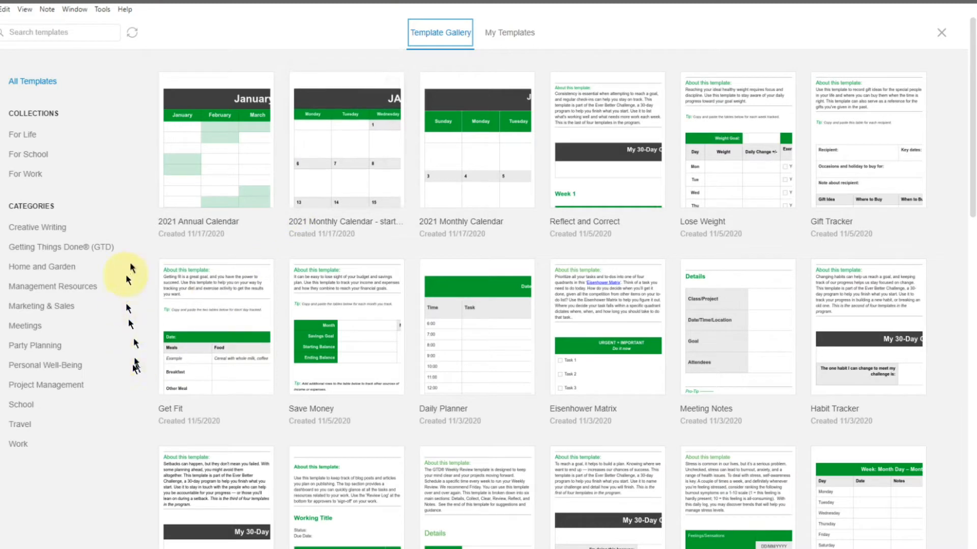
mouse_move(269, 279)
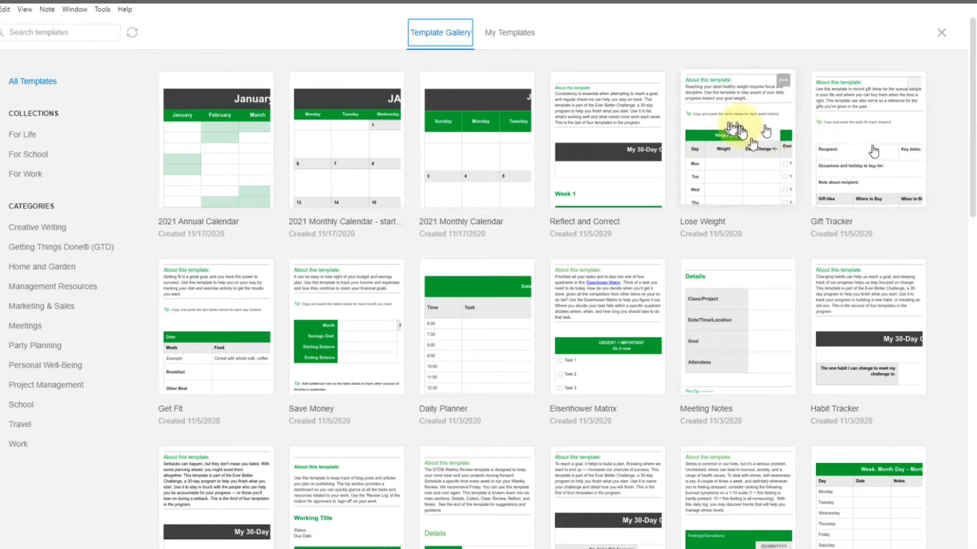
scroll(257, 222, "down", 3)
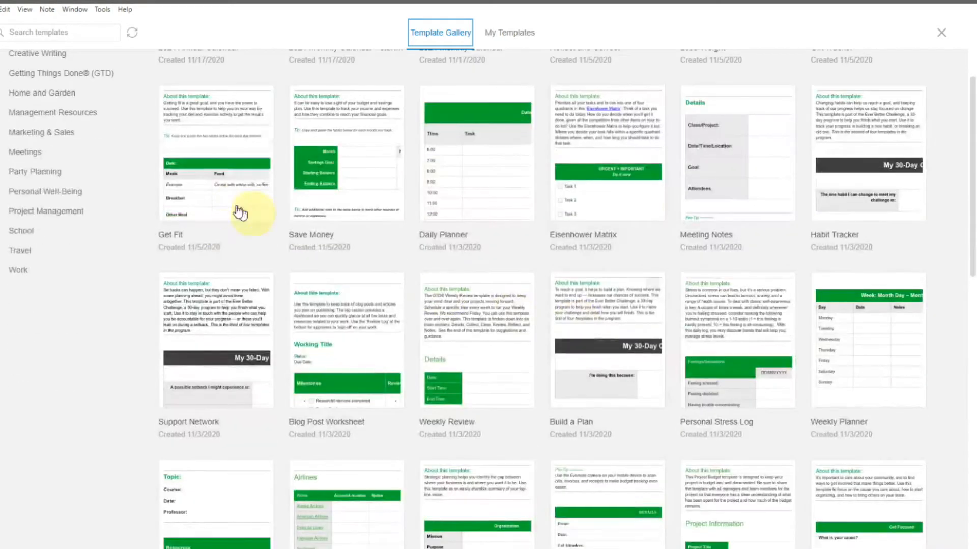
scroll(746, 425, "down", 2)
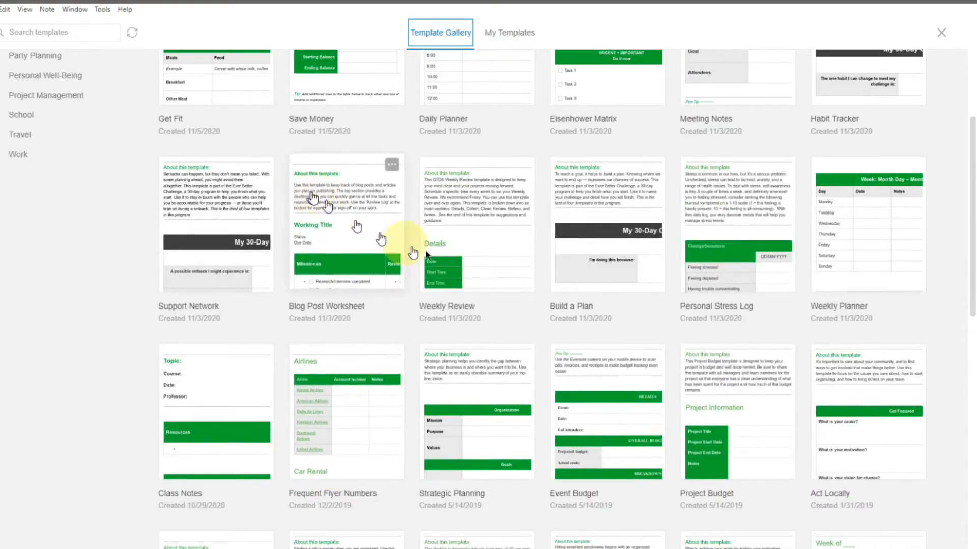
scroll(502, 349, "down", 13)
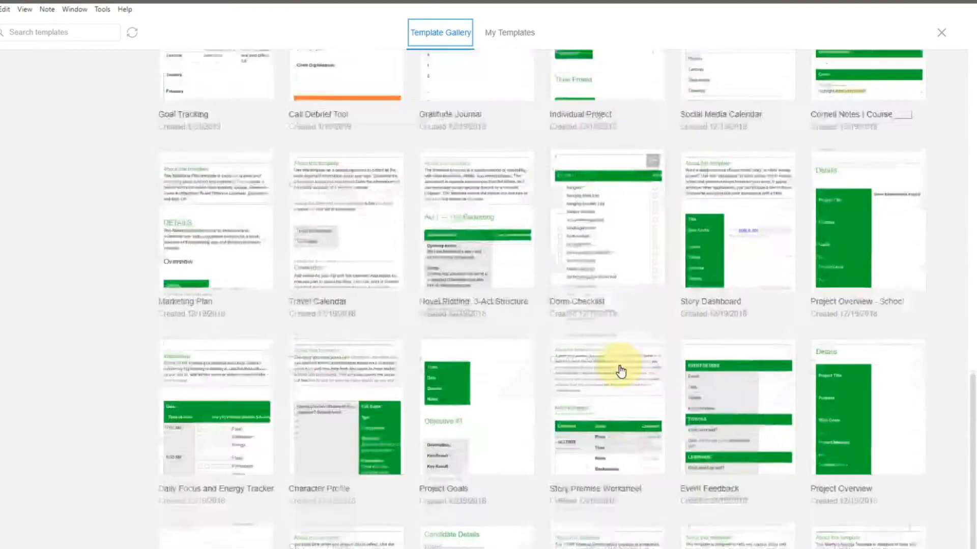
scroll(618, 371, "down", 2)
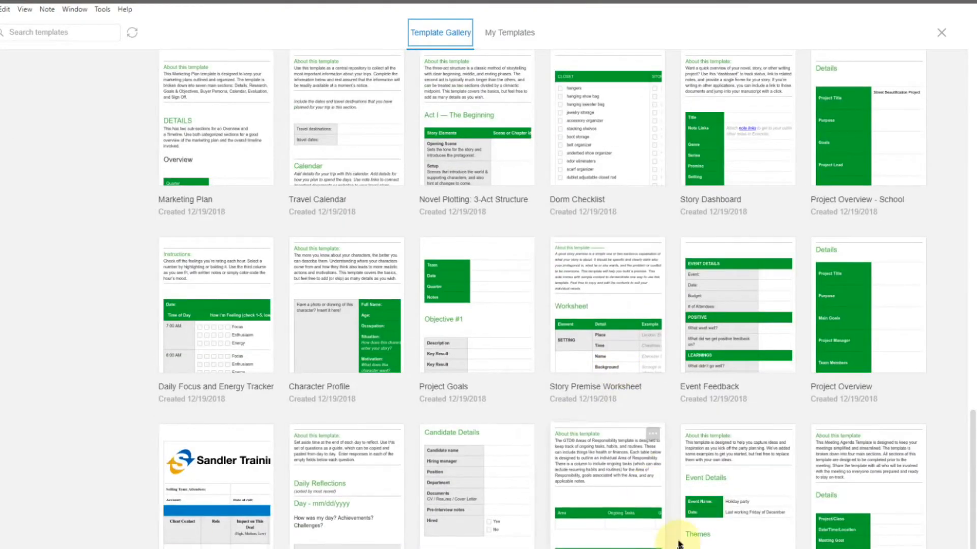
scroll(639, 473, "up", 20)
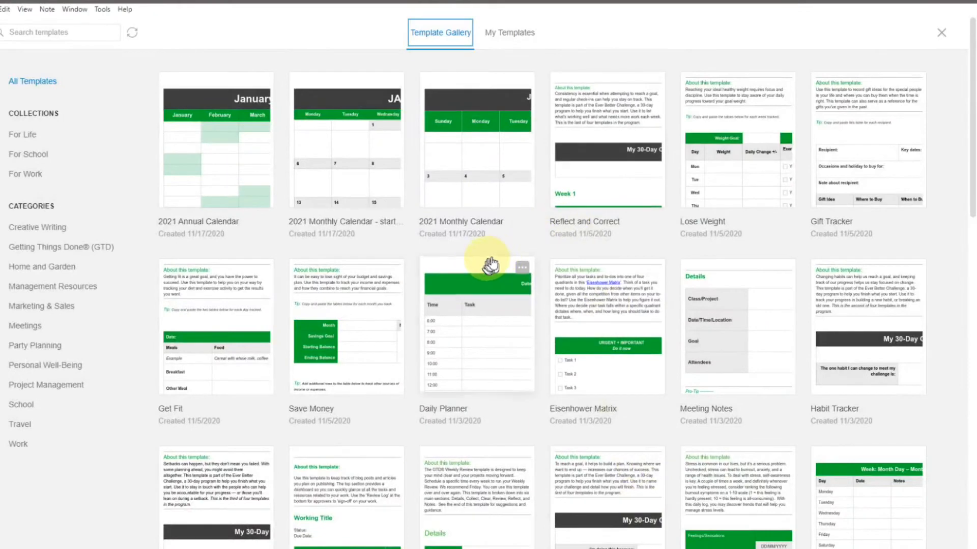
Look through the personally saved templates in My Templates.
left_click(511, 39)
scroll(398, 207, "down", 1)
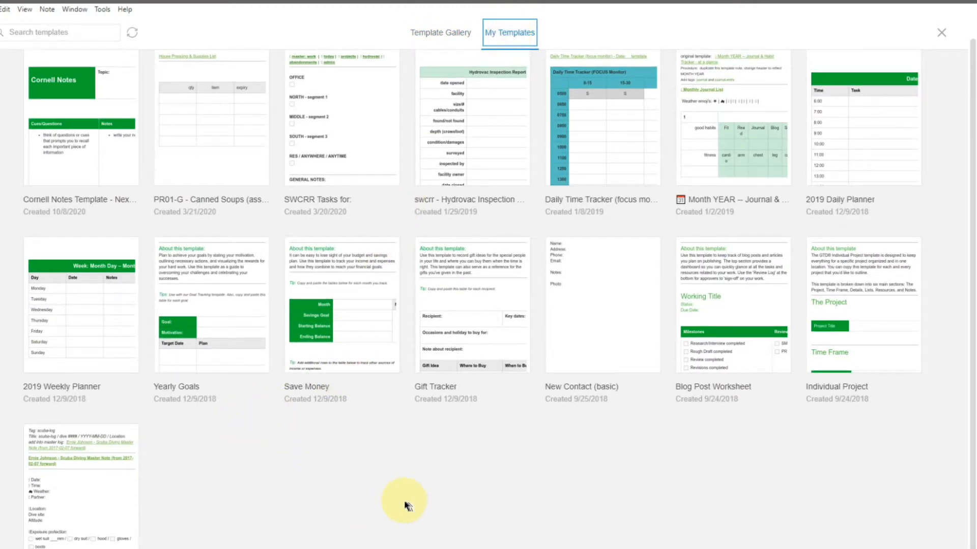
scroll(405, 501, "up", 1)
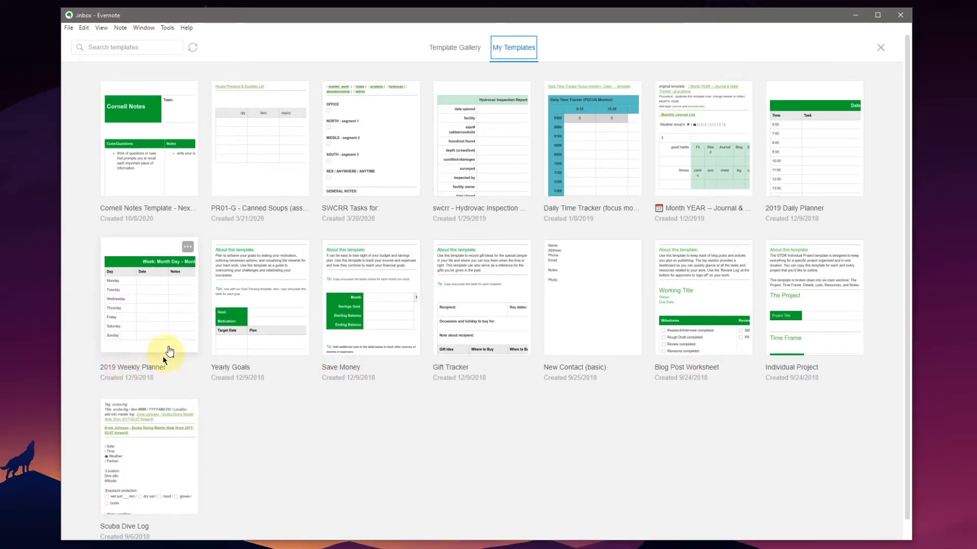
Check the actions available for the saved 2019 Weekly Planner template without applying, renaming or deleting it.
left_click(187, 247)
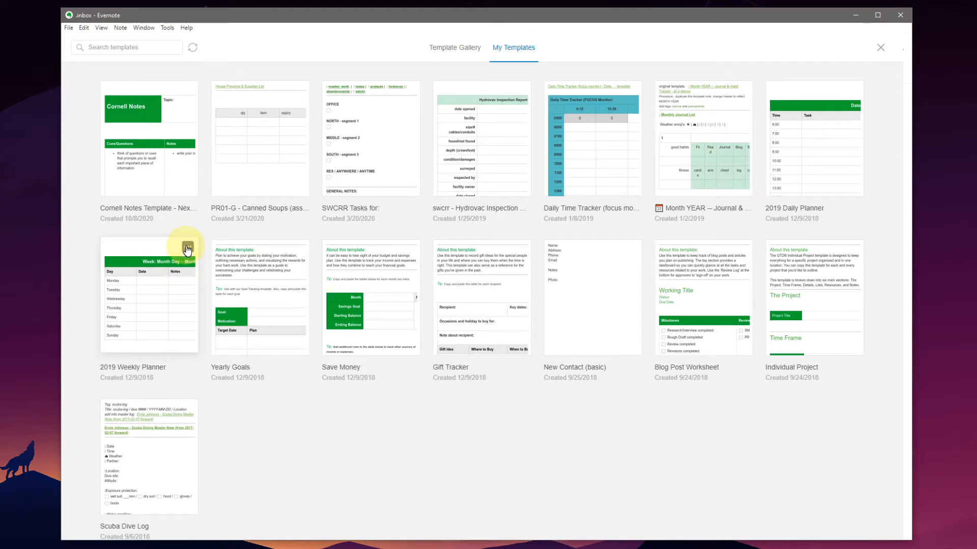
left_click(280, 441)
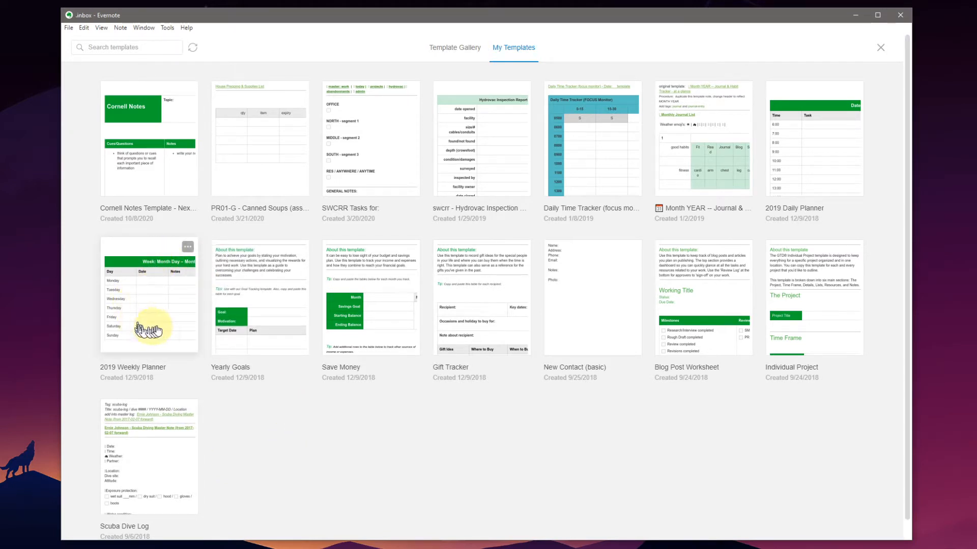
left_click(187, 248)
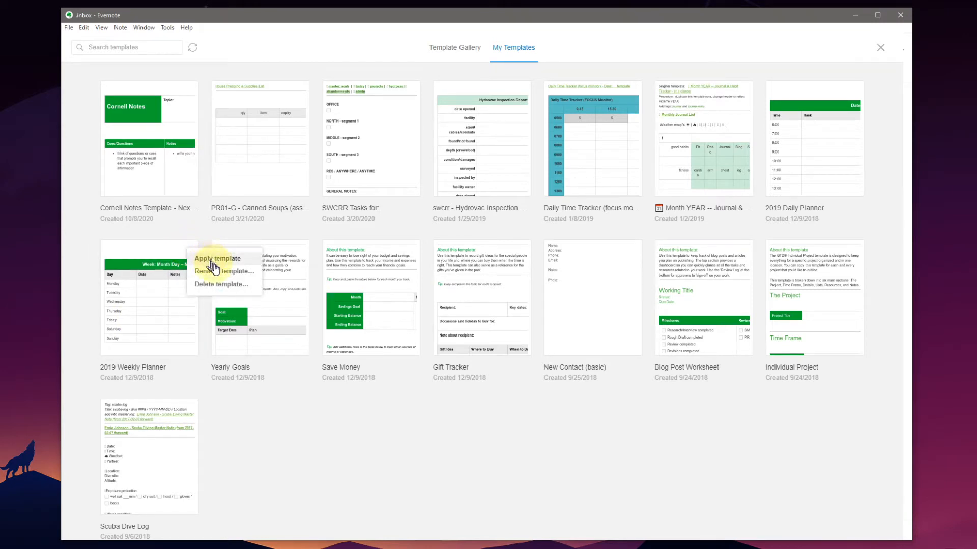
left_click(272, 434)
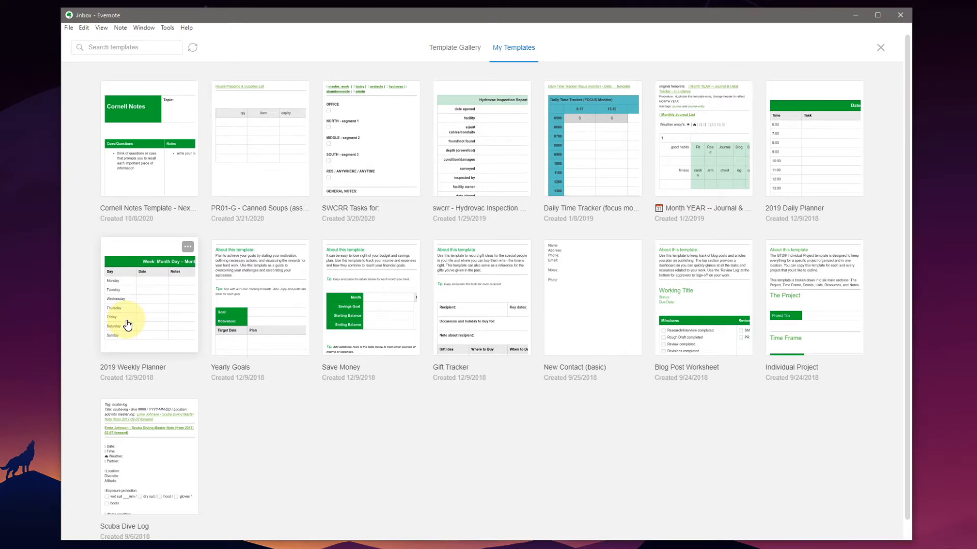
Leave the template chooser without applying a template and title the blank note Covid19 Symptom Tracker.
left_click(453, 49)
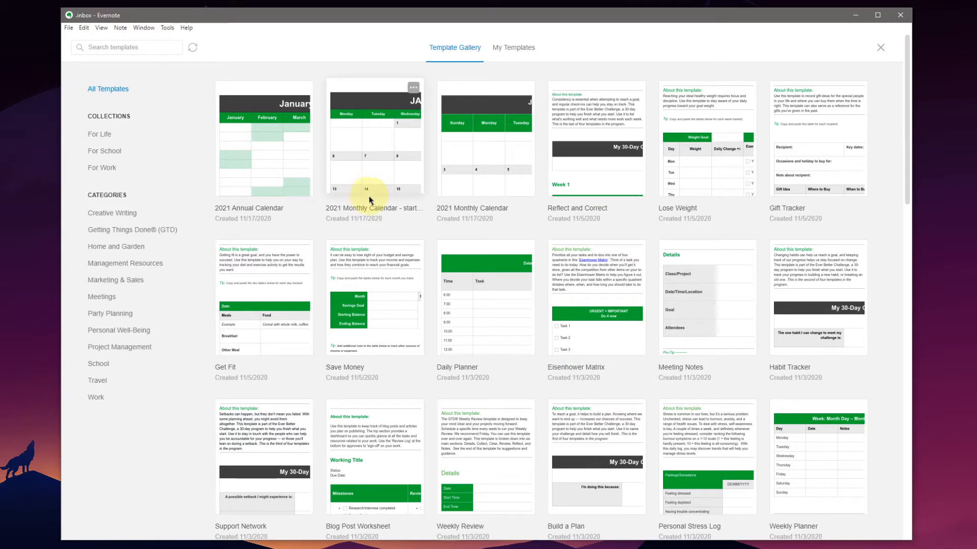
left_click(881, 49)
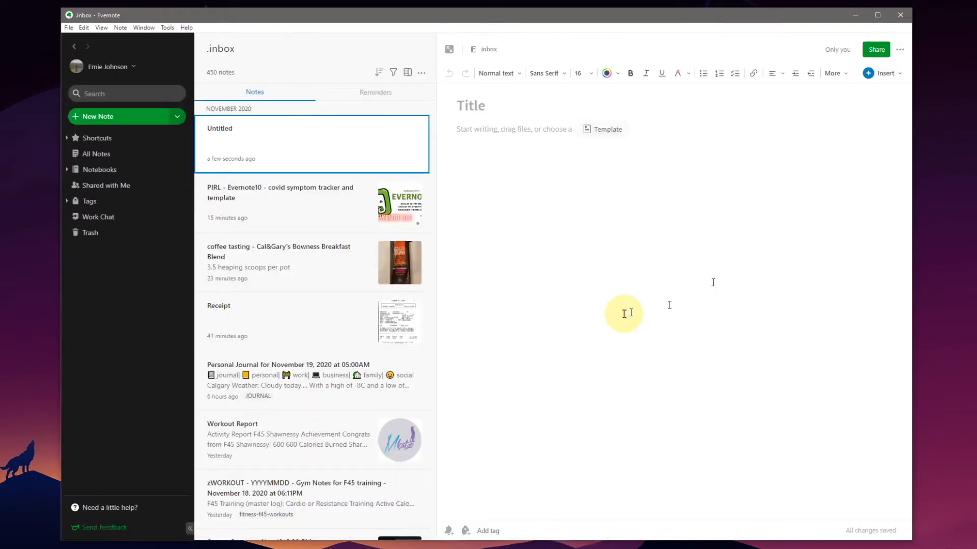
left_click(466, 105)
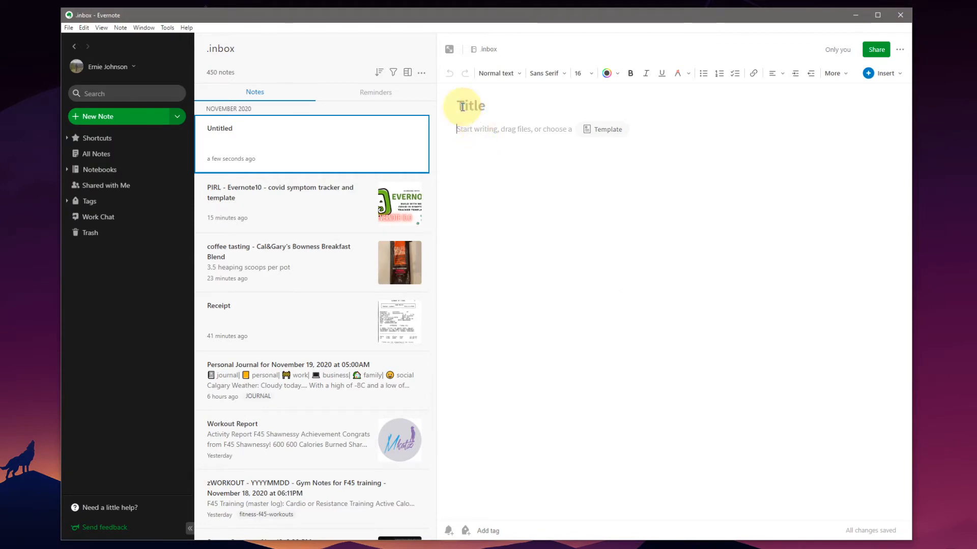
type("Co")
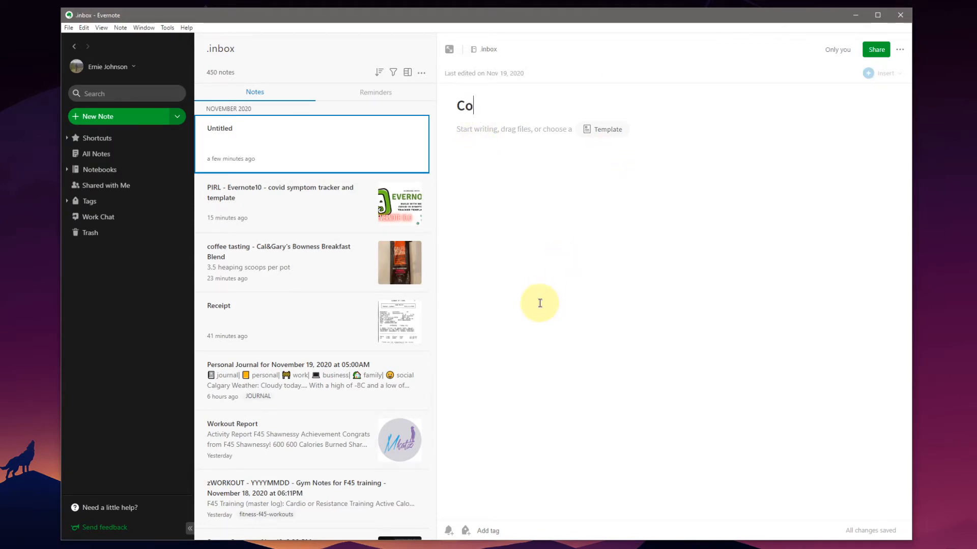
type("vid19 Symptom Tracker")
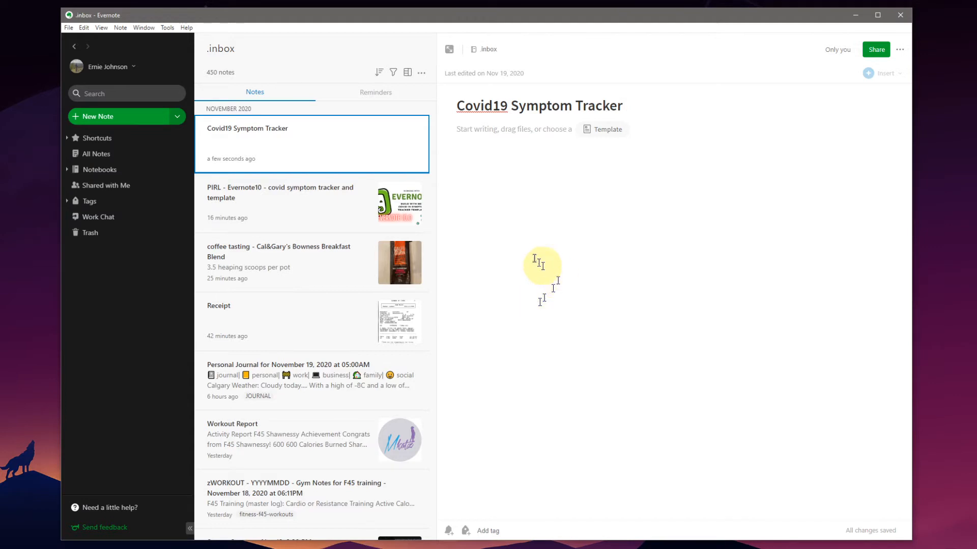
left_click(497, 134)
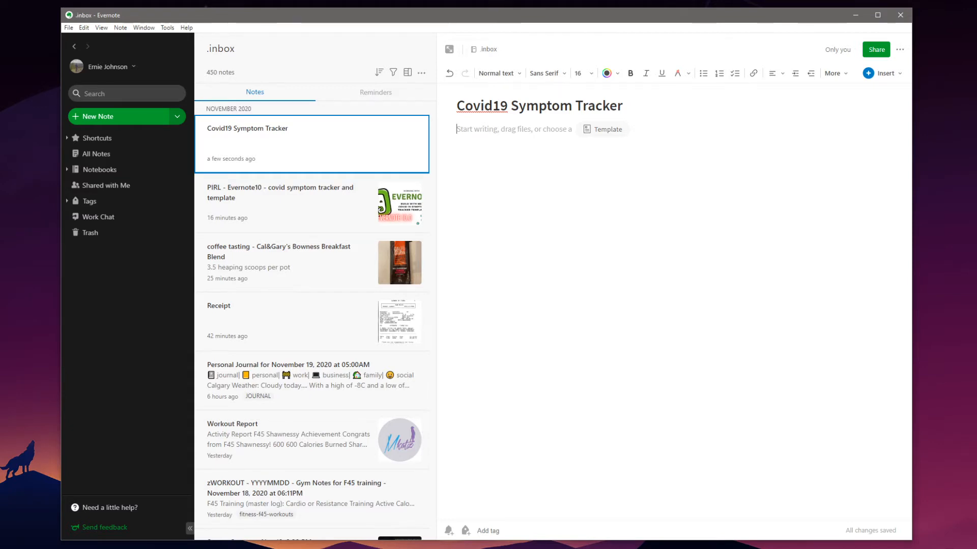
Switch to the browser and examine the free COVID & WFH and other illustrations on illlustrations.co, then minimize the browser window.
key("alt+Tab")
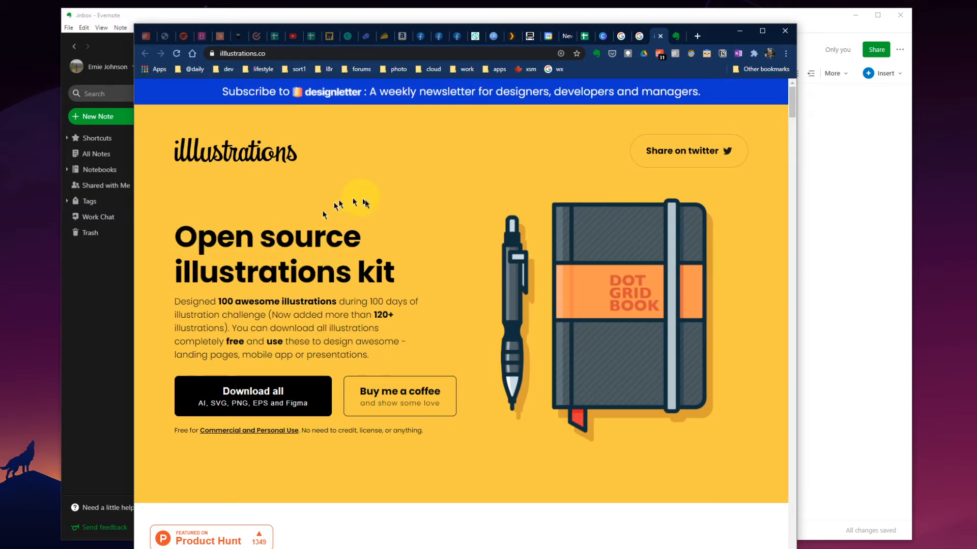
scroll(358, 202, "down", 3)
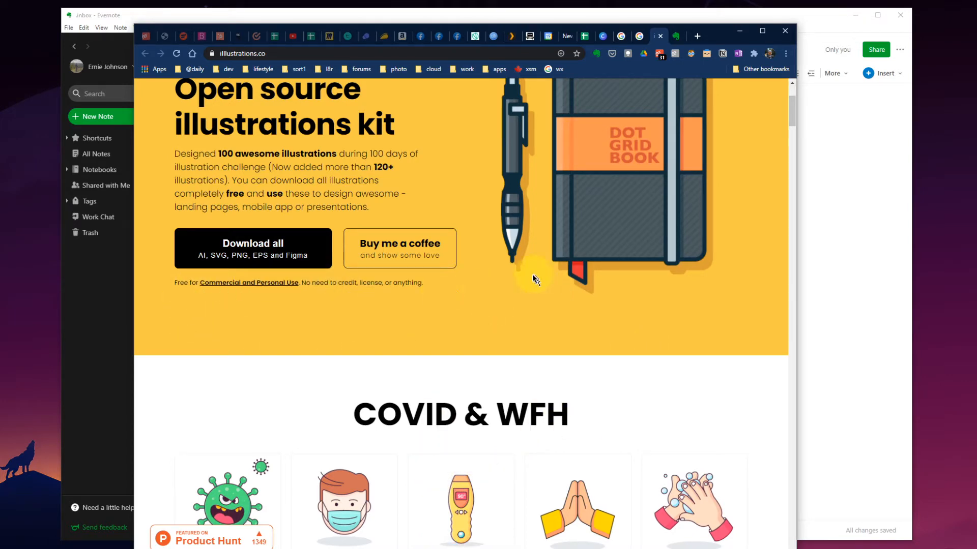
scroll(520, 280, "down", 6)
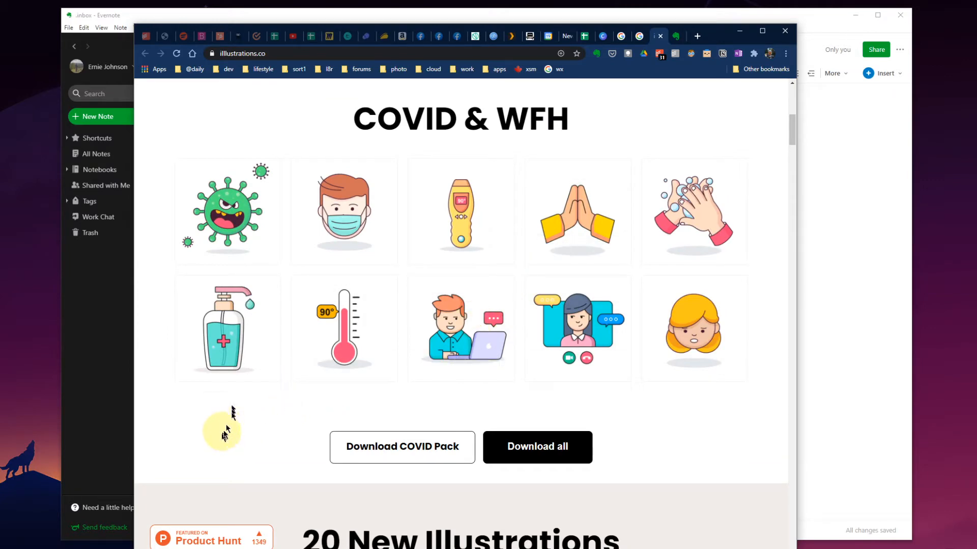
scroll(426, 345, "down", 10)
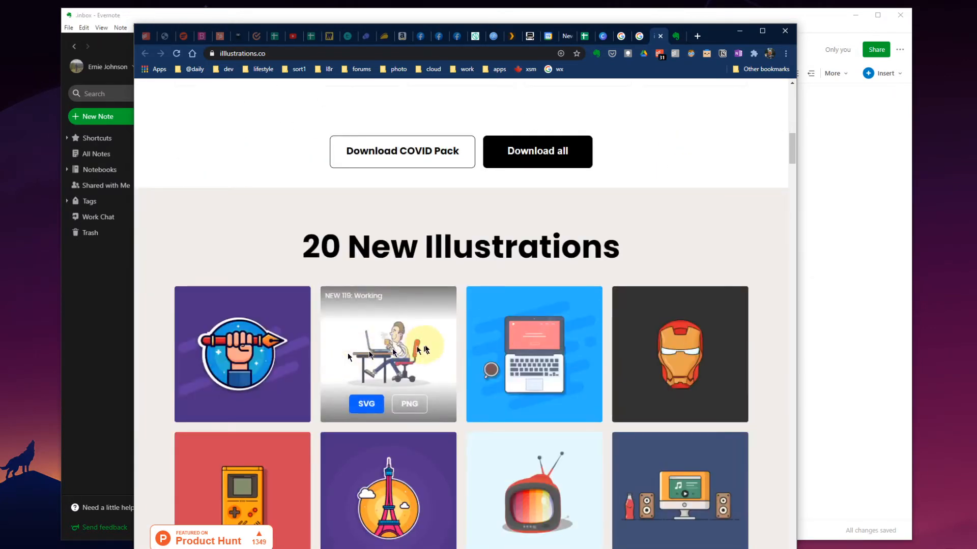
scroll(428, 345, "down", 10)
scroll(427, 342, "up", 13)
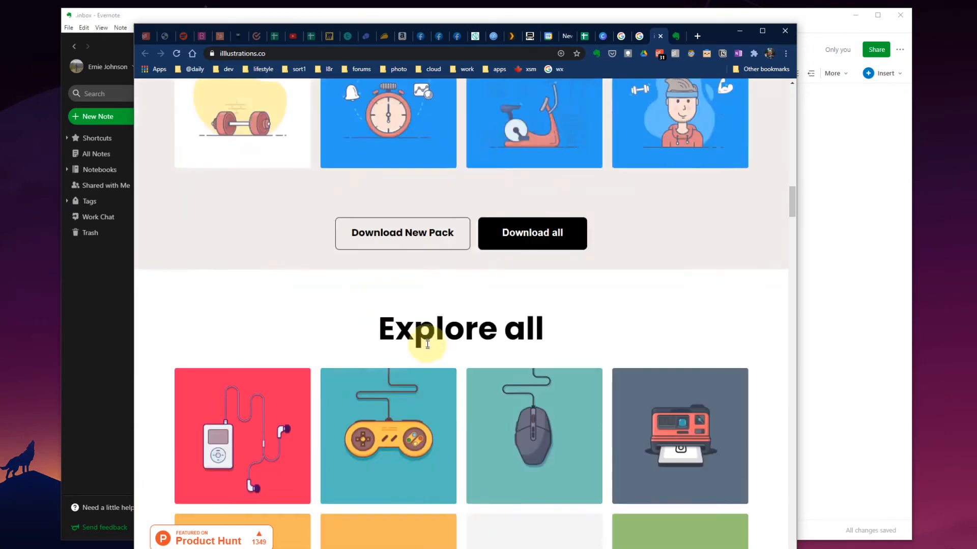
scroll(424, 344, "up", 7)
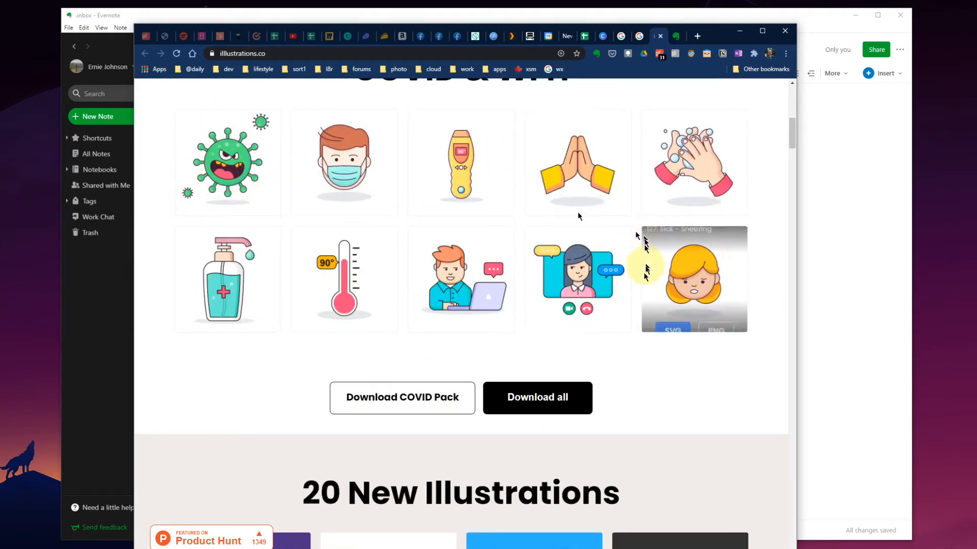
scroll(386, 285, "up", 2)
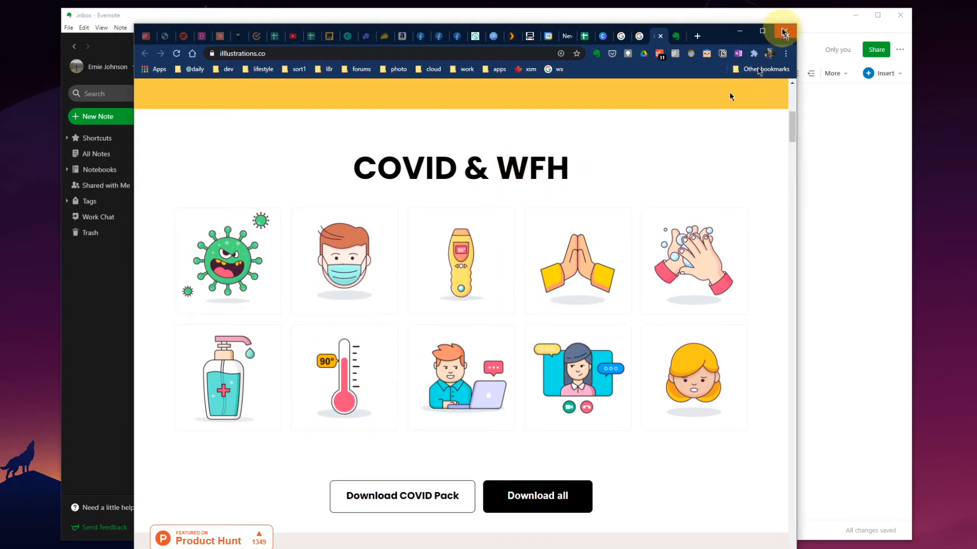
left_click(740, 34)
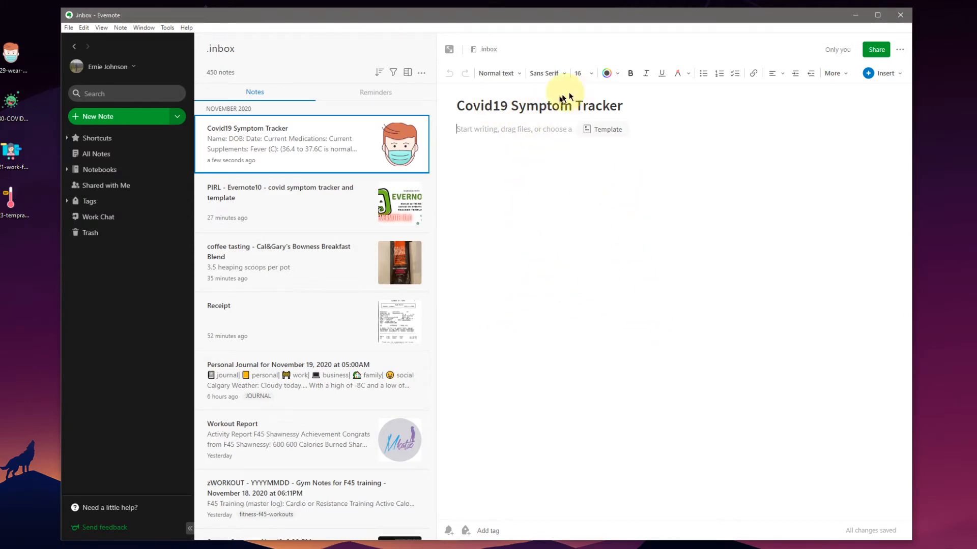
Expand the Covid19 Symptom Tracker note to fill the window and insert the wear-mask image from the desktop into its body.
left_click(449, 50)
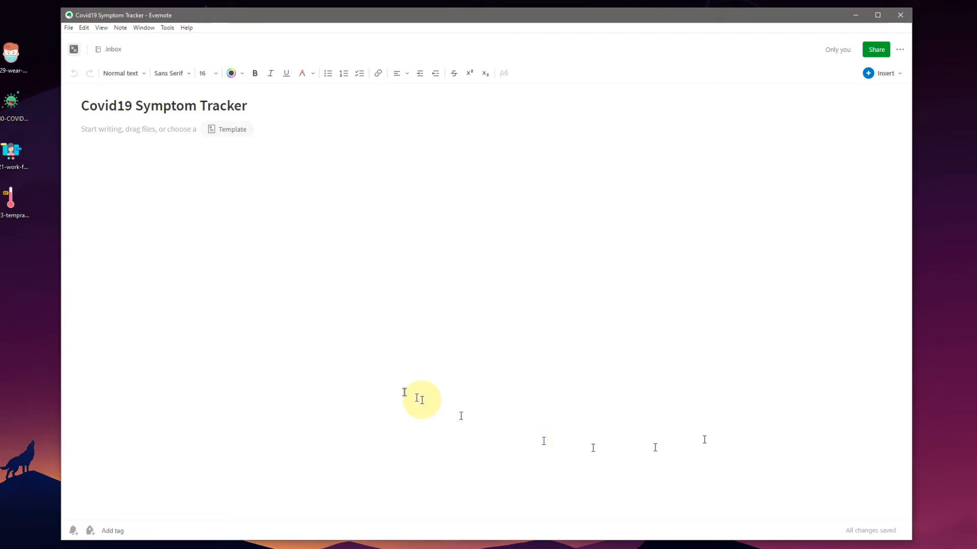
left_click(98, 130)
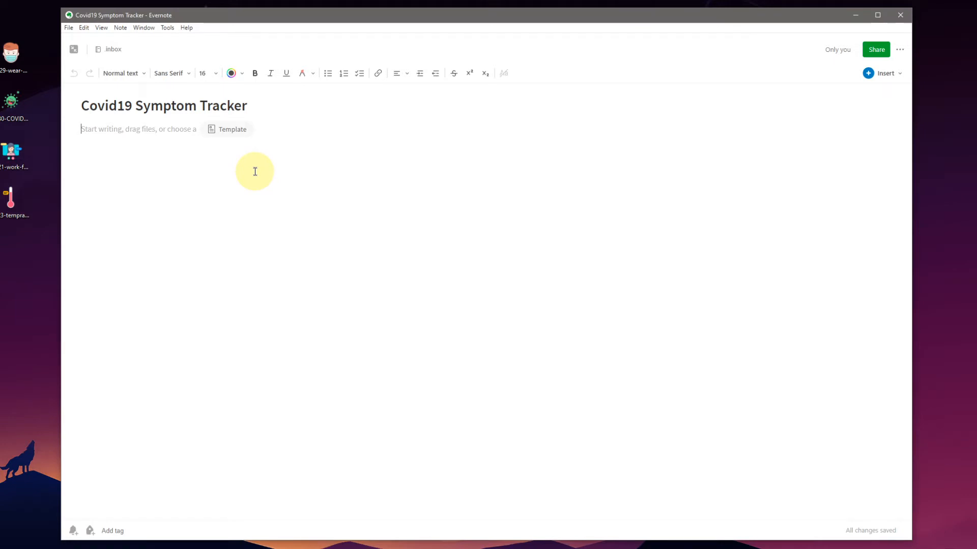
left_click_drag(11, 58, 24, 117)
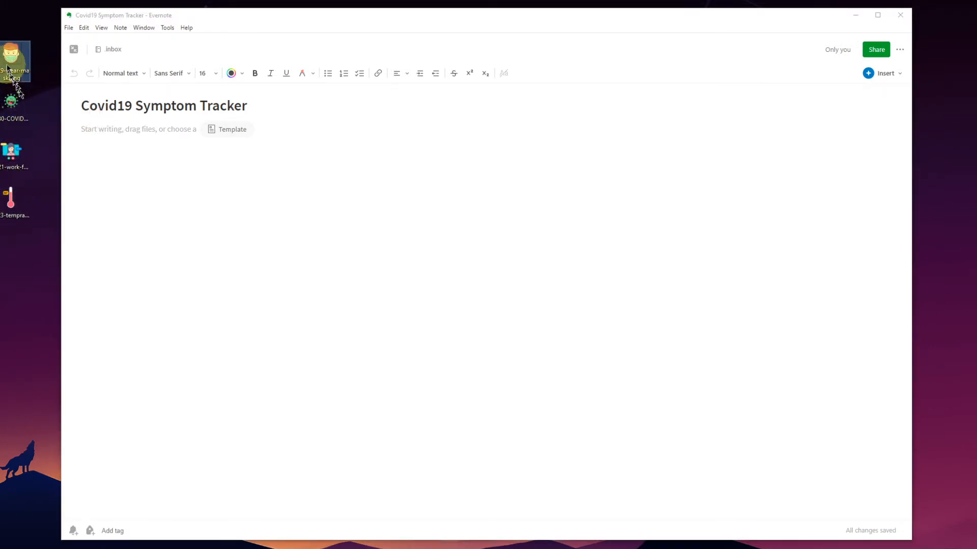
left_click_drag(11, 57, 100, 129)
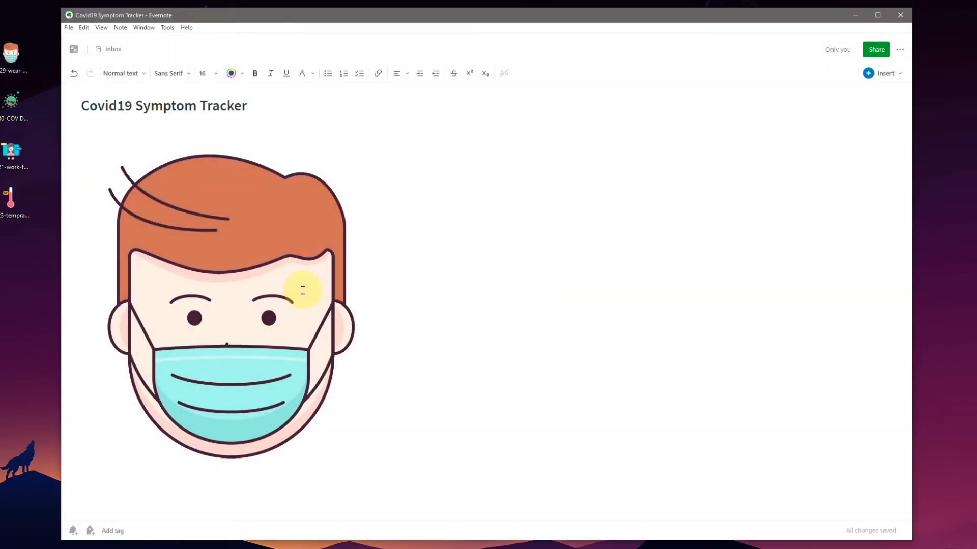
Shrink the inserted face mask image proportionally to a small icon beneath the note title.
left_click(349, 426)
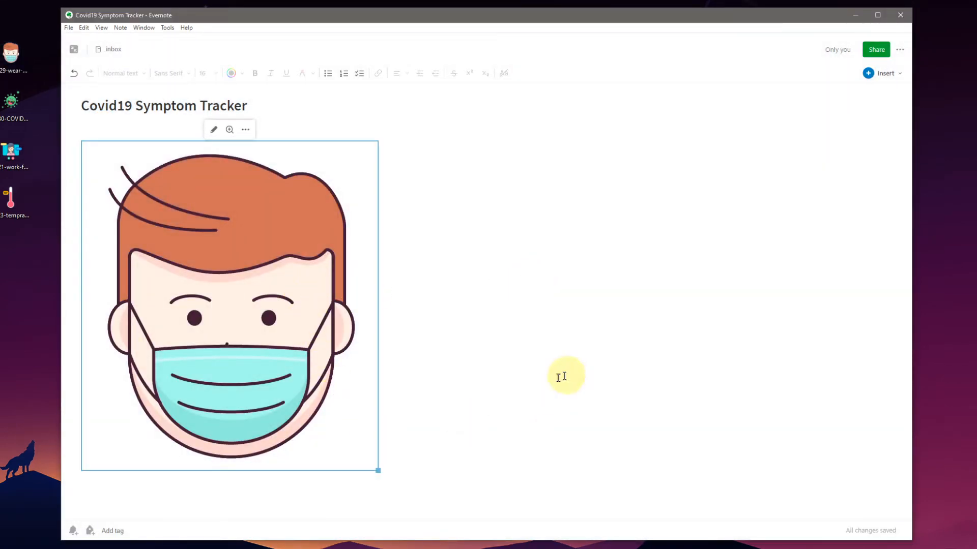
left_click(387, 472)
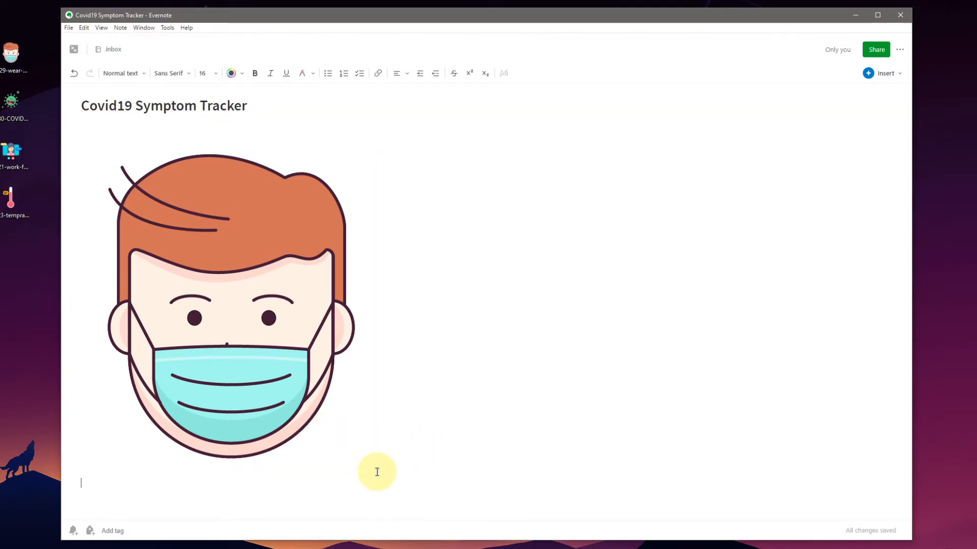
left_click(297, 397)
left_click_drag(378, 471, 120, 170)
left_click(131, 173)
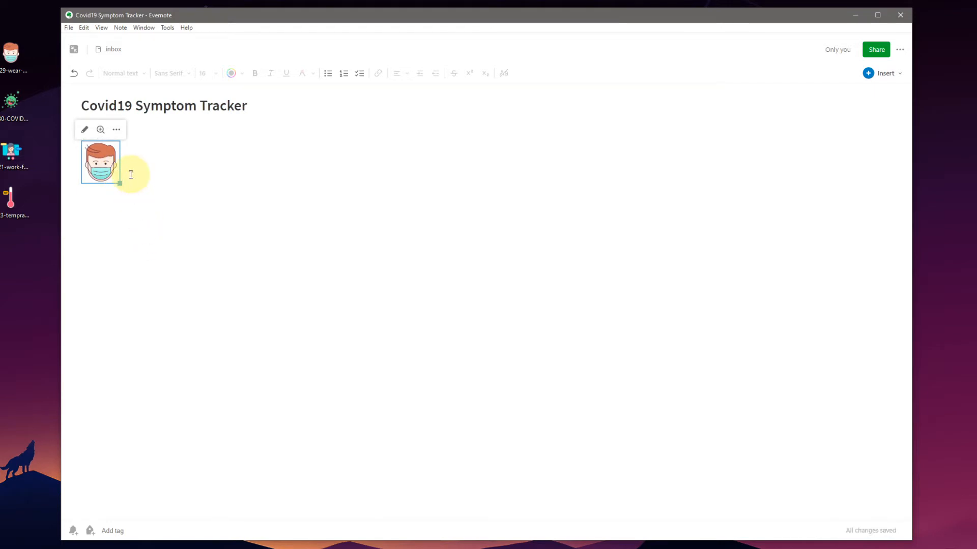
Check the further options of the face mask image and leave it viewed as an image.
key("Up")
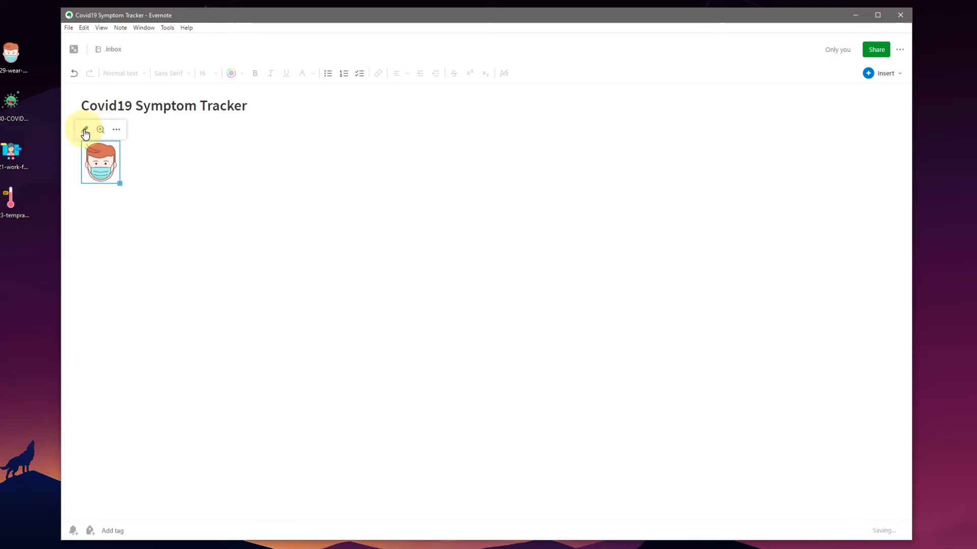
left_click(117, 130)
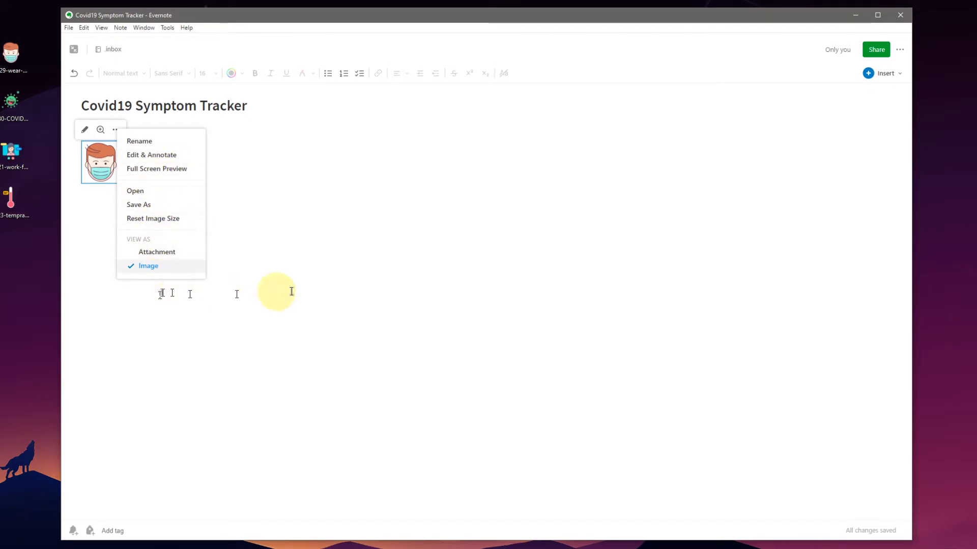
left_click(282, 220)
Add the bold field labels "Name:" and "DOB:" on separate lines below the face mask image.
left_click(153, 171)
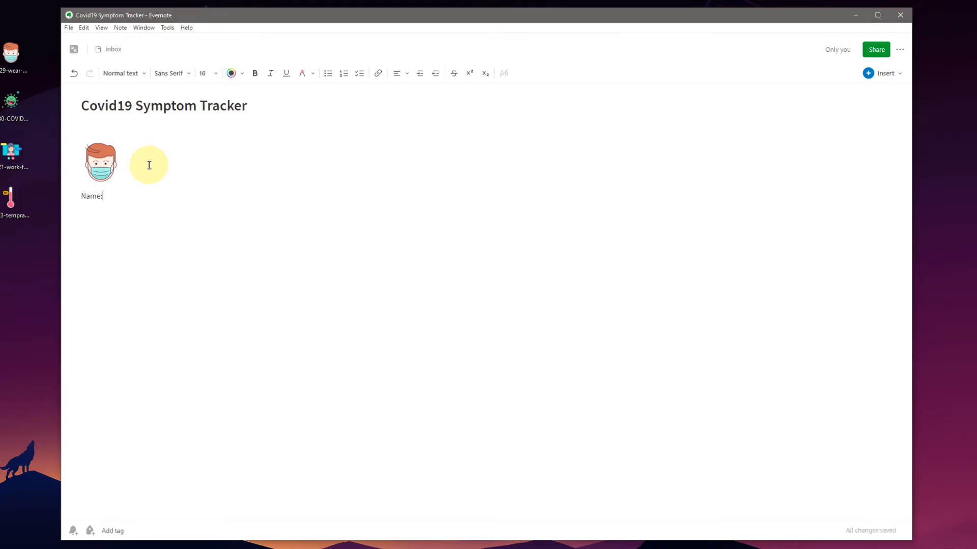
key("shift+Home")
key("ctrl+b")
key("End")
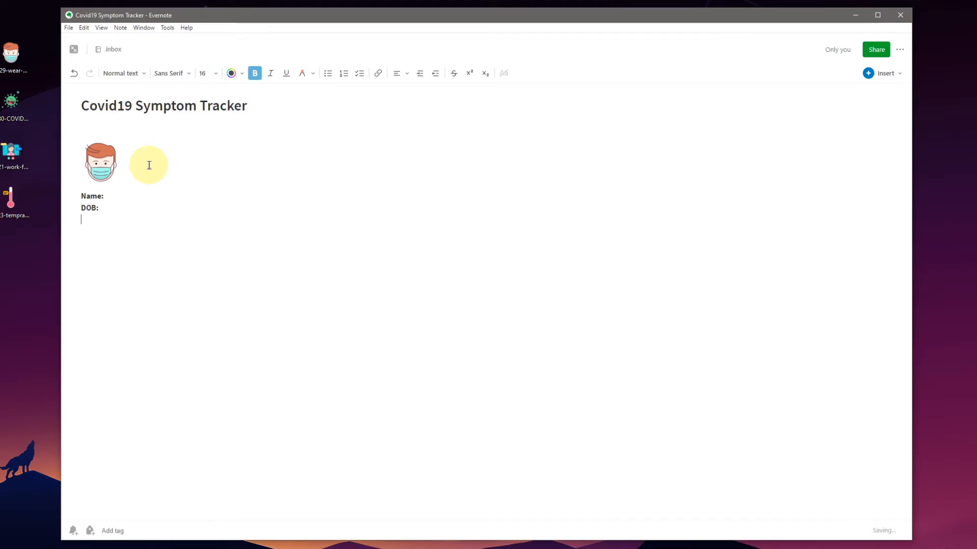
Add the bold labels "Todays Date:", "Current Medications:" and "Current Supplements:" on separate lines below DOB.
type("days Date")
type("Medications:")
key("Return")
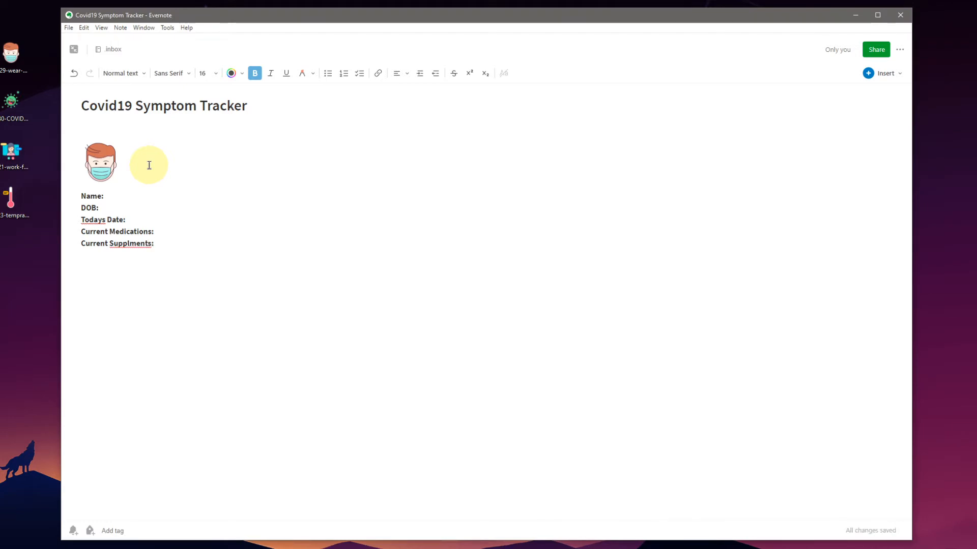
type("e")
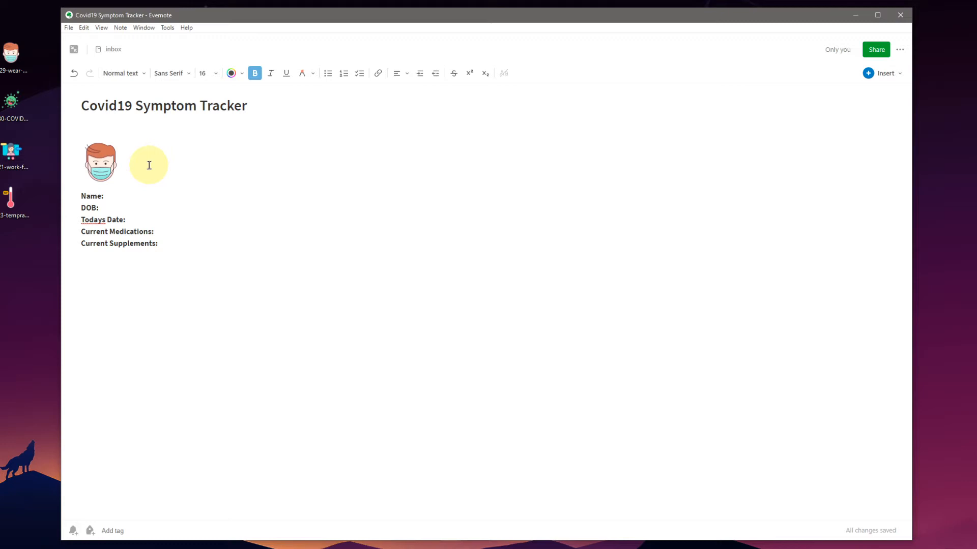
Insert a divider below the Current Supplements line, leaving a blank line between them, and continue on the line beneath it.
key("Return")
key("Return")
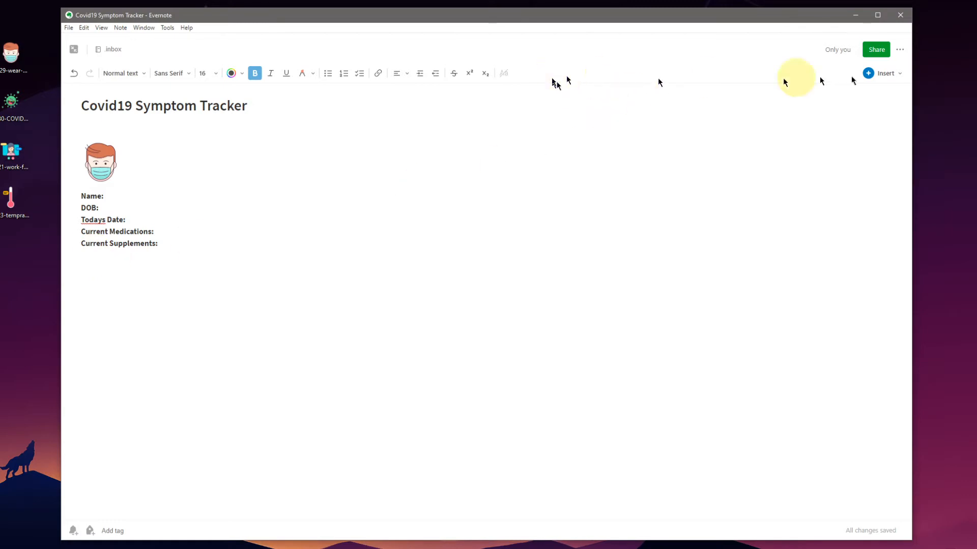
left_click(891, 73)
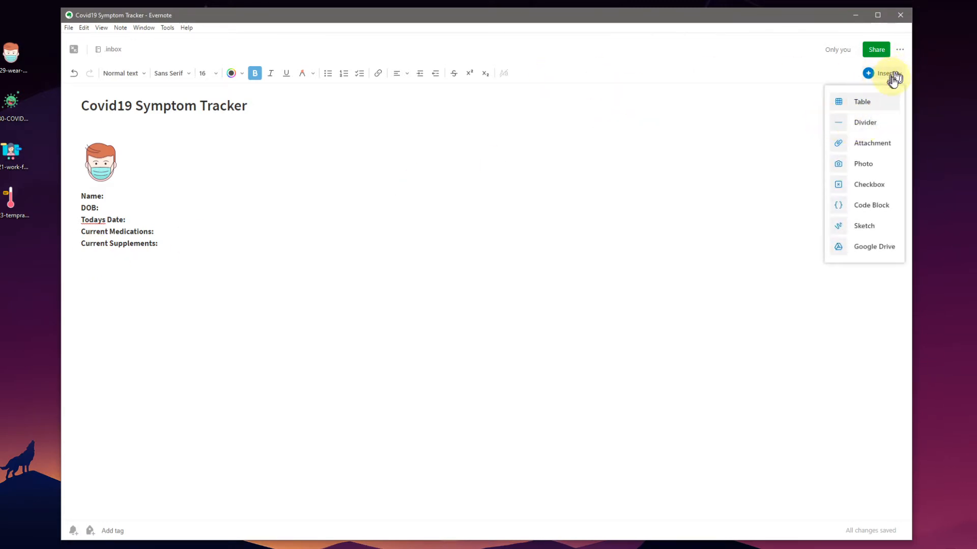
left_click(865, 122)
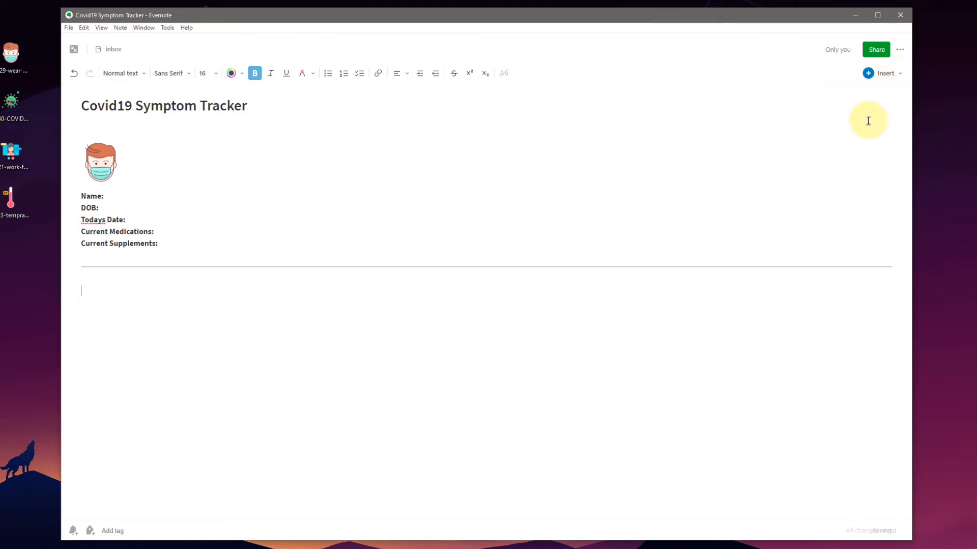
left_click(255, 316)
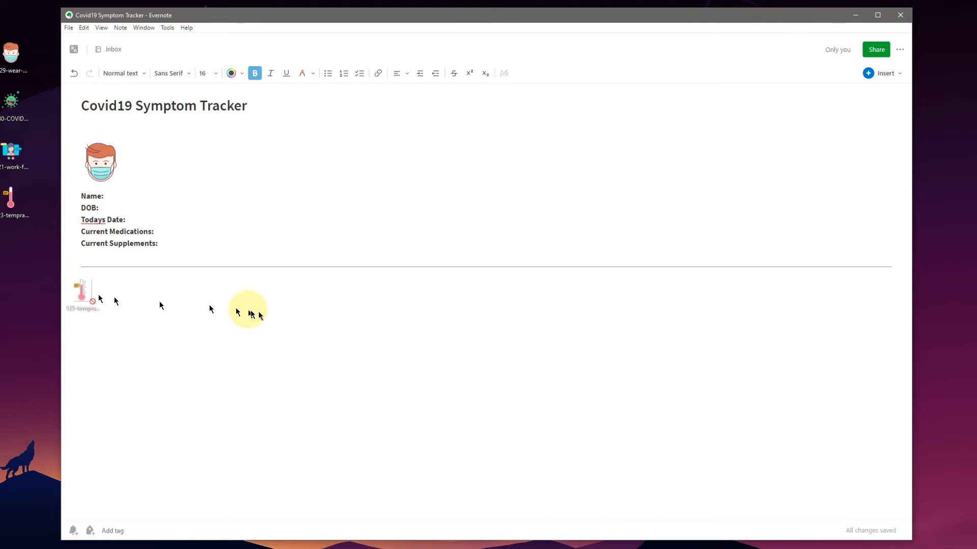
Place the thermometer picture below the divider, shrink it to about the face mask image's size, and continue on the line beneath it.
left_click_drag(263, 311, 263, 311)
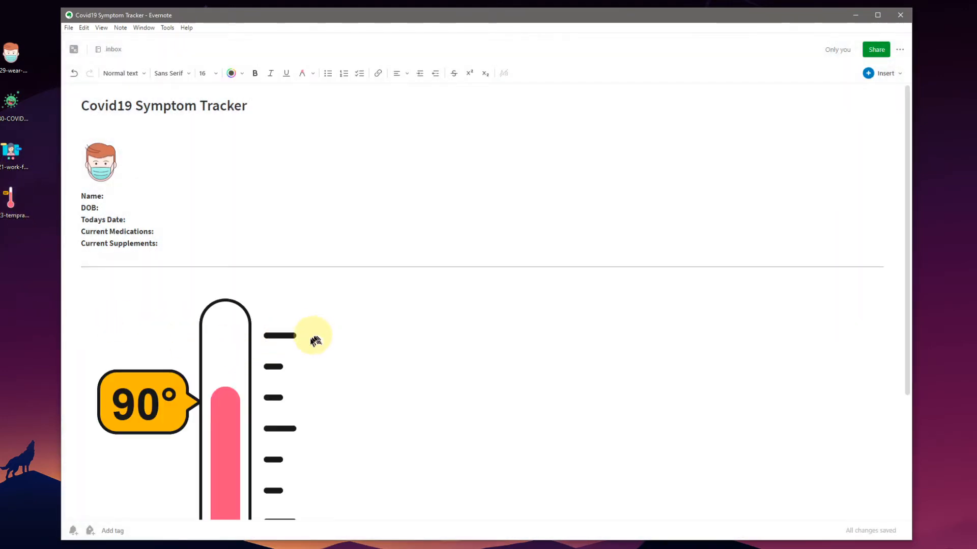
scroll(264, 362, "down", 3)
left_click(279, 464)
left_click_drag(385, 489, 152, 342)
left_click(117, 352)
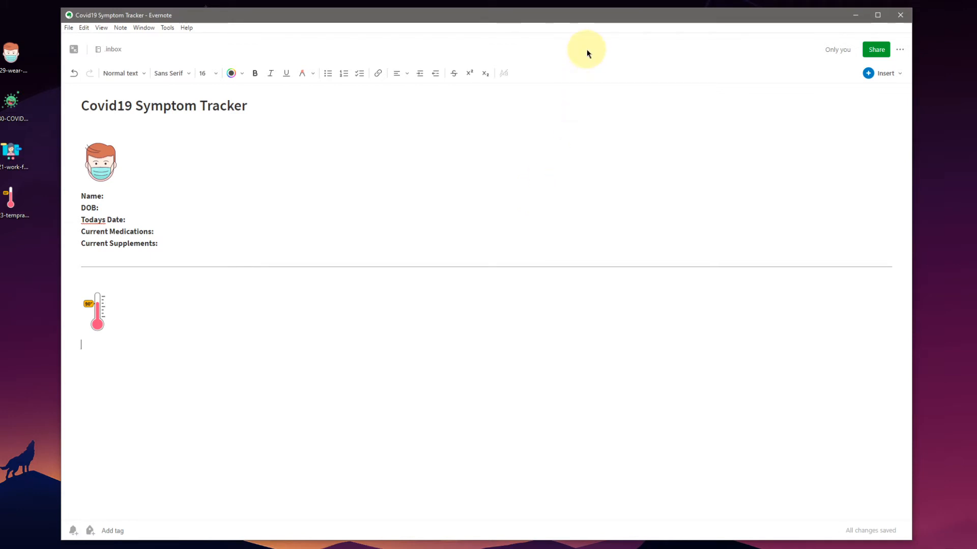
Insert a table of two columns and two rows below the thermometer image, with the headings "Symptom" and "Day 1".
left_click(898, 77)
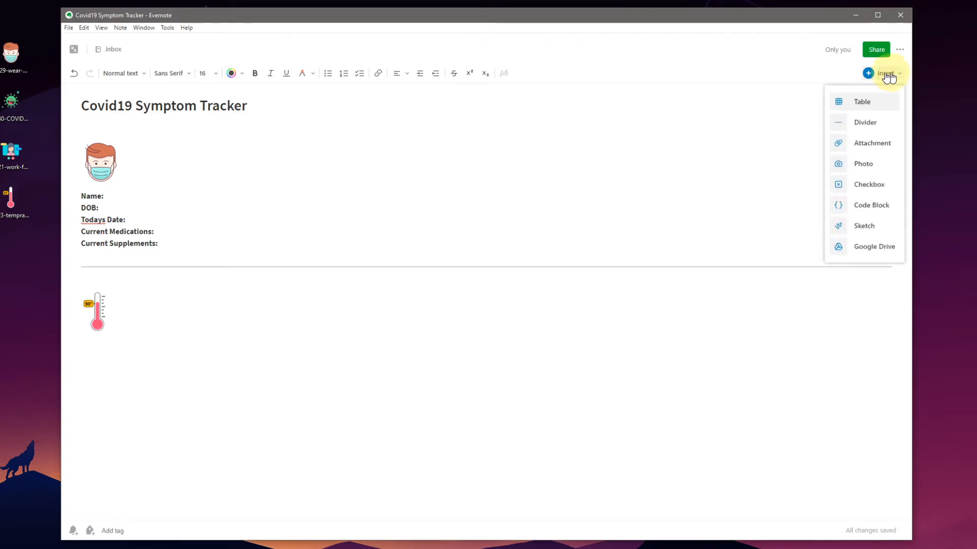
left_click(867, 108)
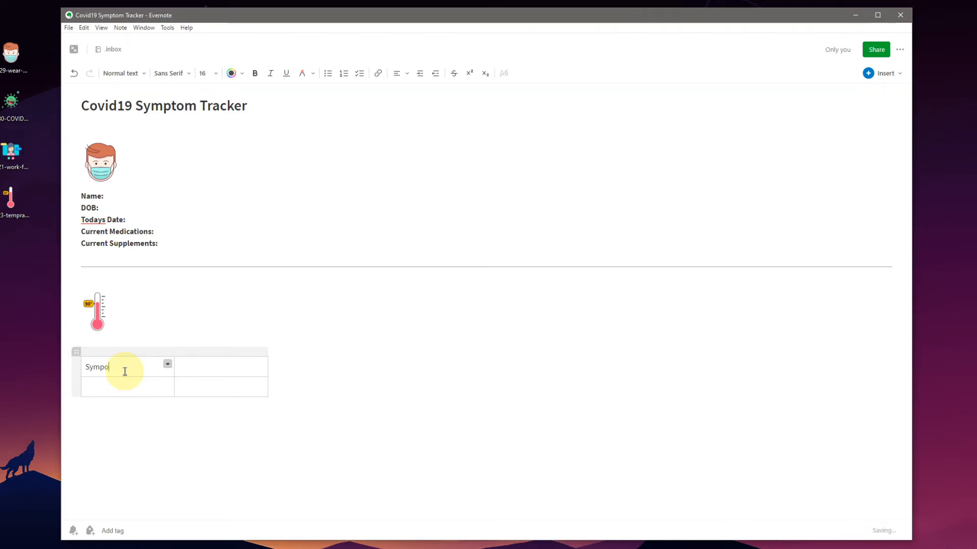
type("tom")
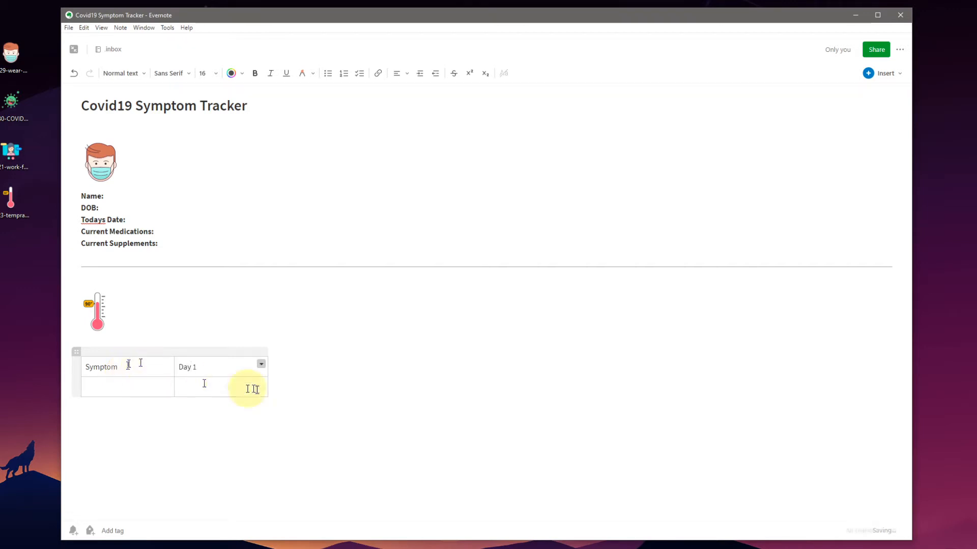
Add two columns after Day 1 and head them "Day 2" and "Day 3".
mouse_move(264, 356)
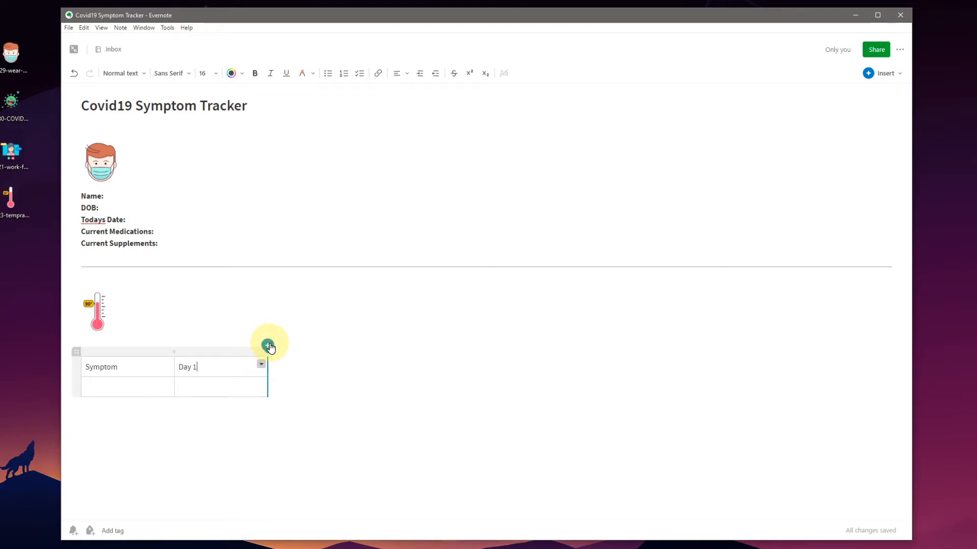
left_click(268, 346)
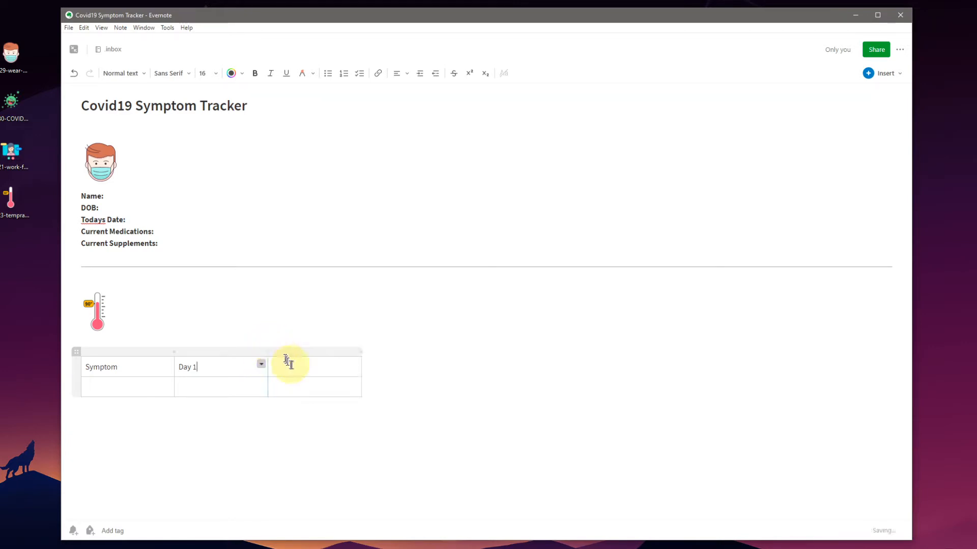
type("Day 2")
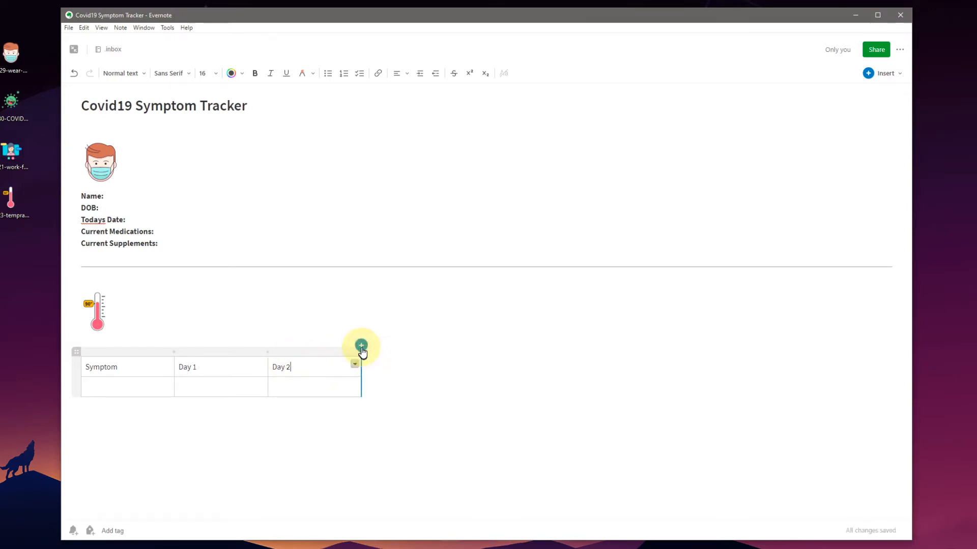
left_click(361, 347)
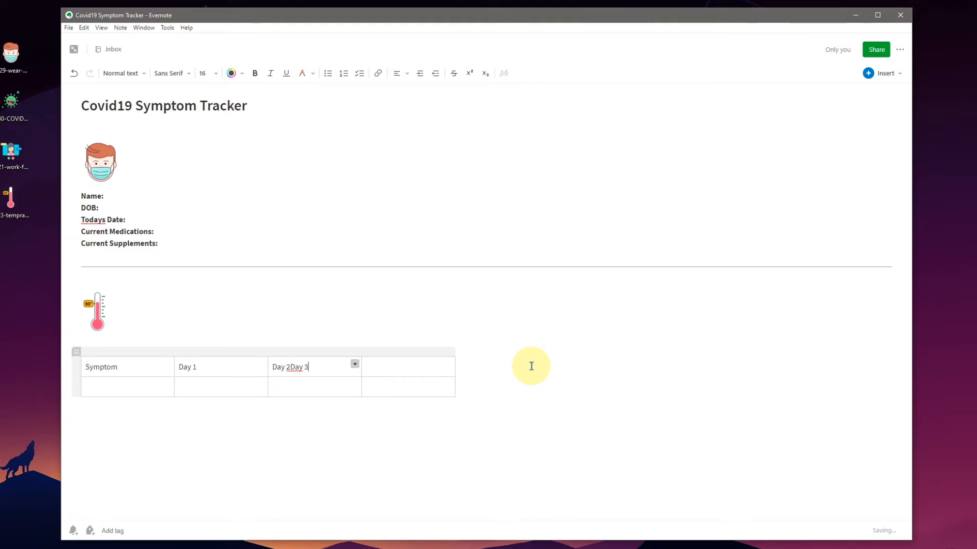
key("BackSpace")
key("BackSpace")
type("Day 3")
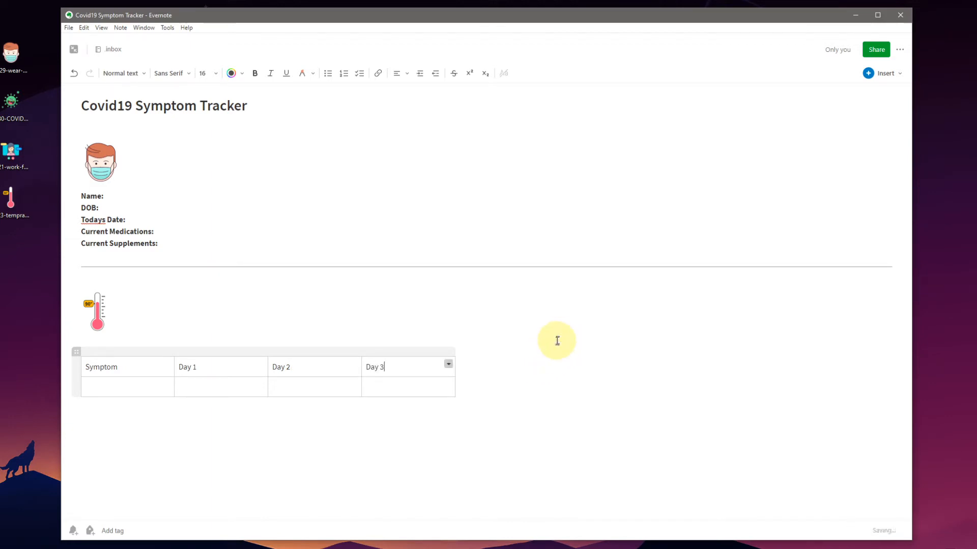
Make the table's header row bold and give its cells a light pink background.
double_click(97, 368)
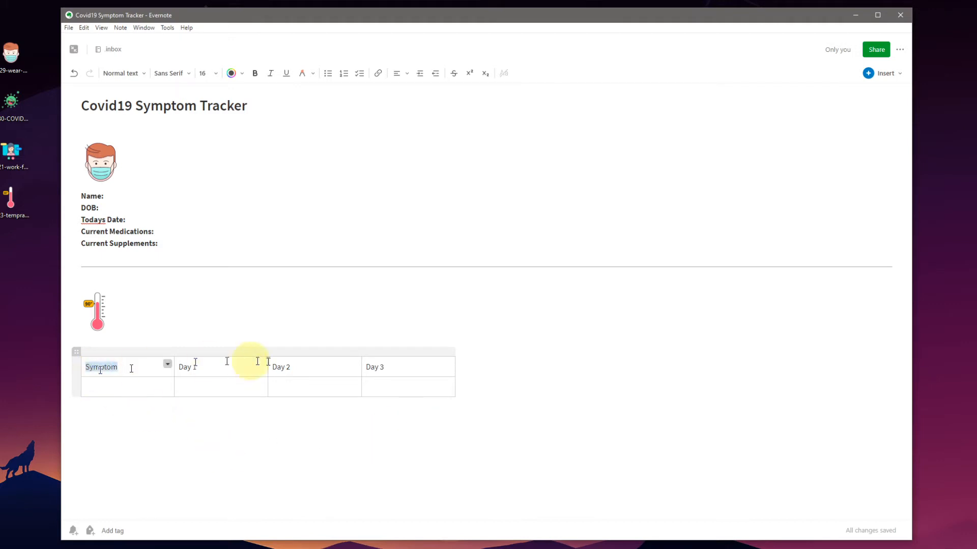
left_click(386, 368, "shift")
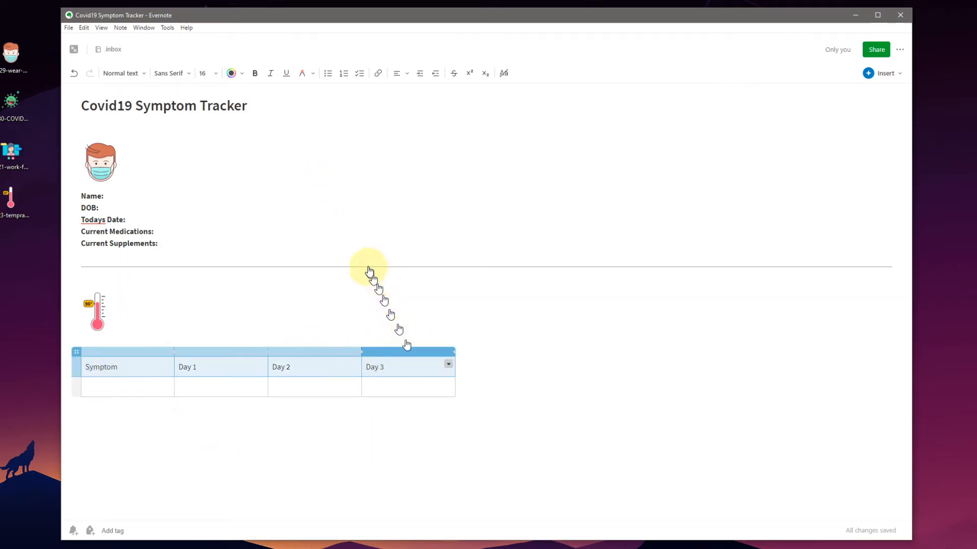
key("ctrl+b")
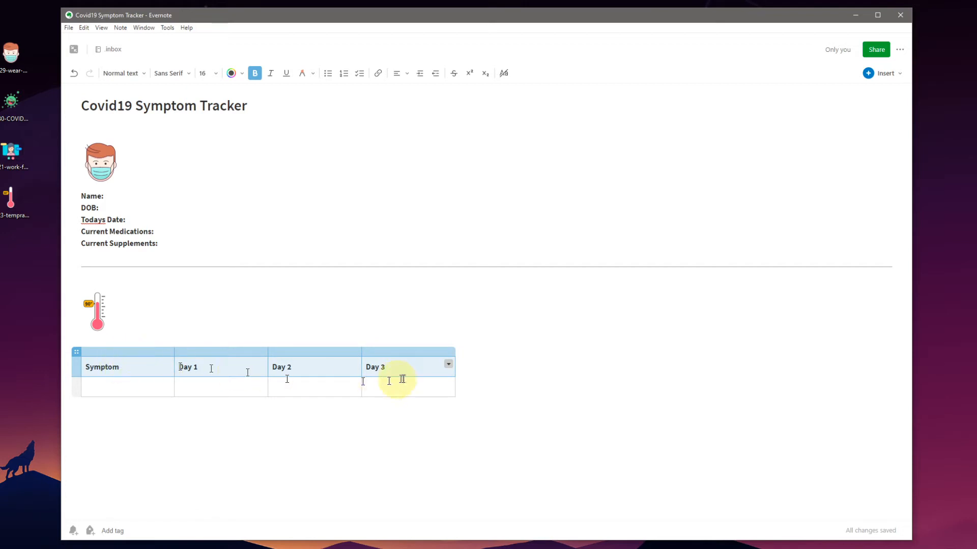
left_click(448, 364)
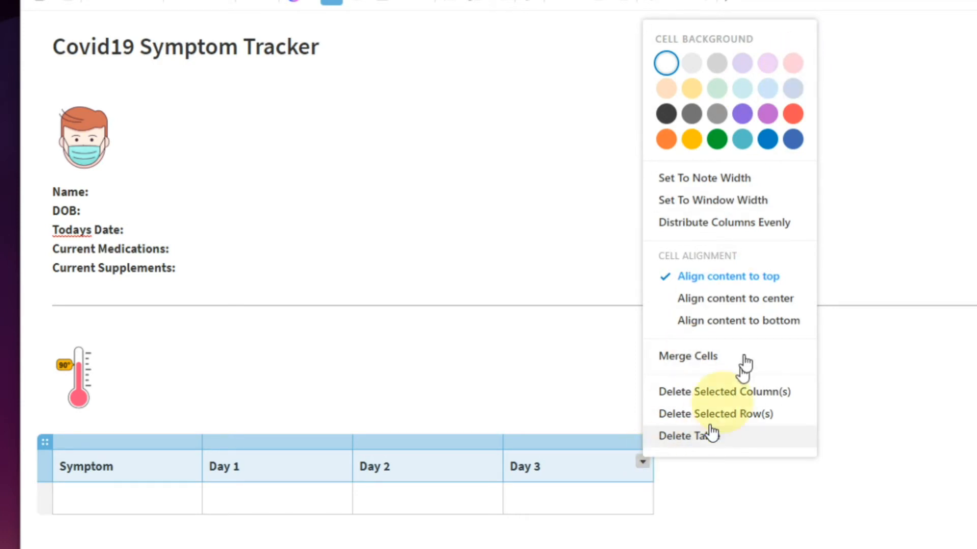
left_click(795, 63)
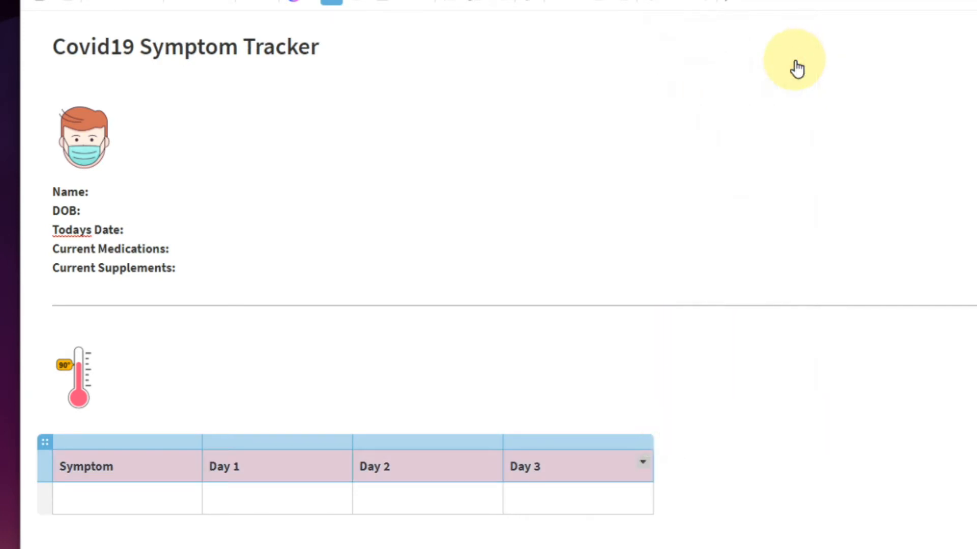
left_click(750, 538)
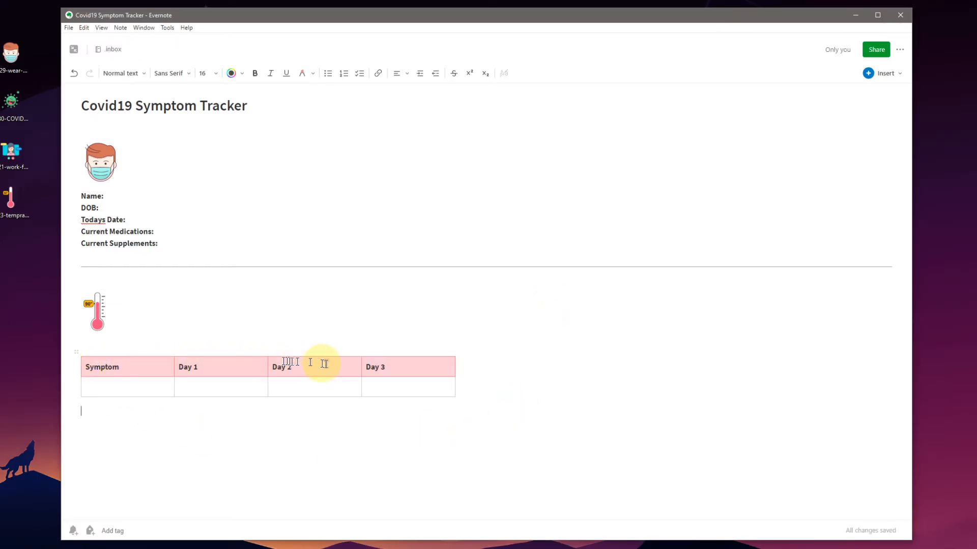
Add an extra empty column after the Day 3 column.
left_click(116, 386)
mouse_move(77, 396)
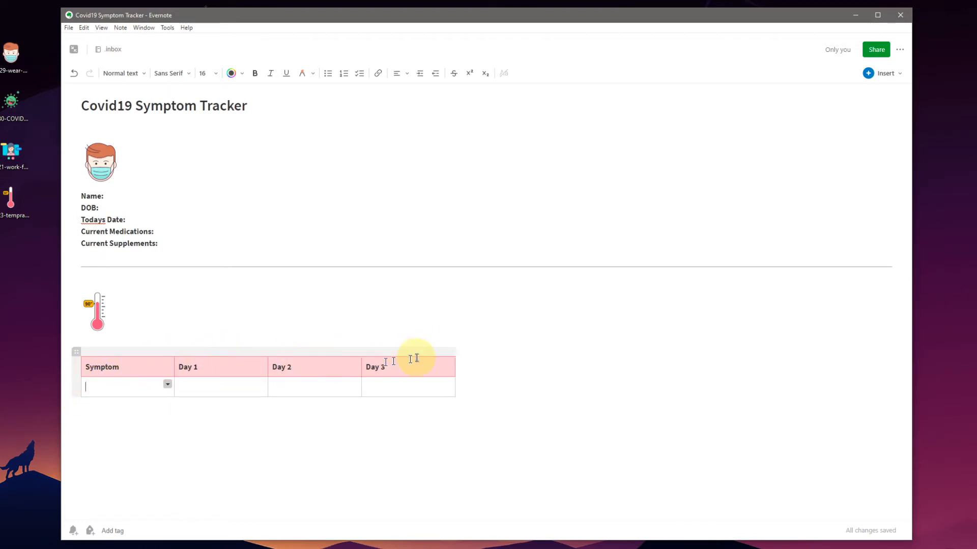
left_click(504, 344)
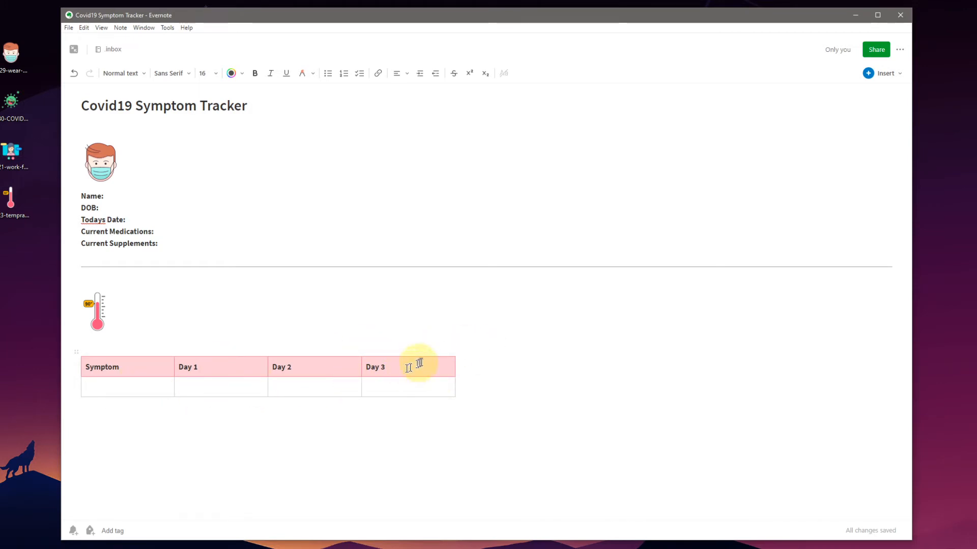
left_click(450, 361)
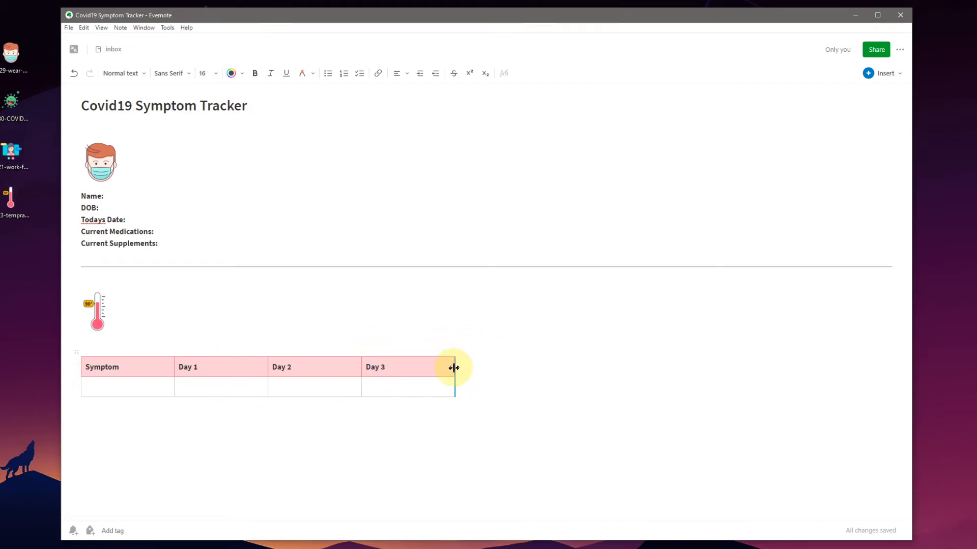
left_click(450, 359)
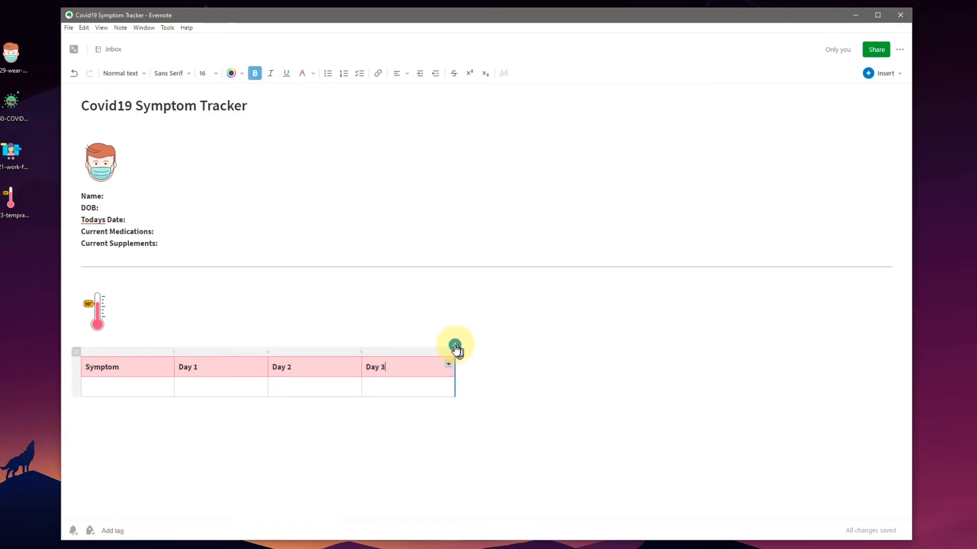
left_click(455, 346)
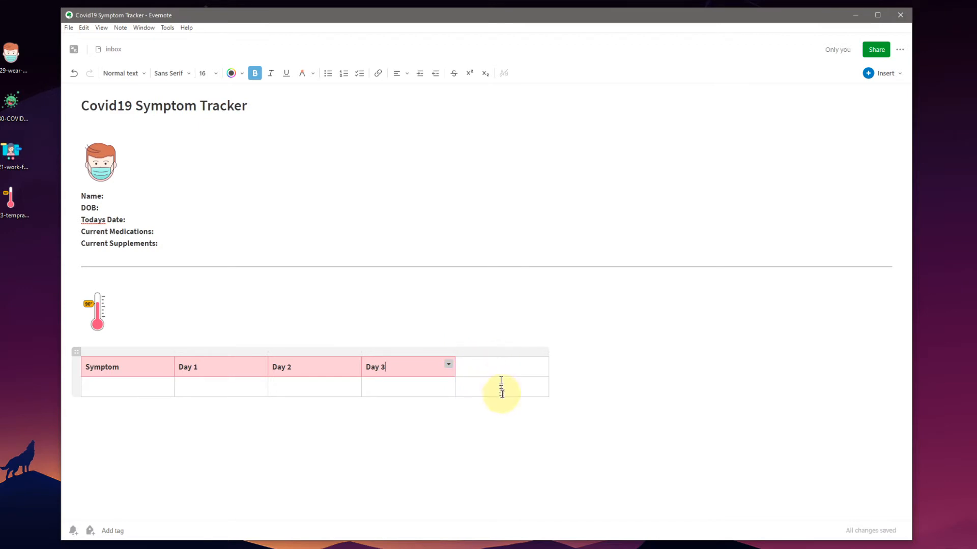
Delete the empty column after Day 3 from the table.
left_click(537, 351)
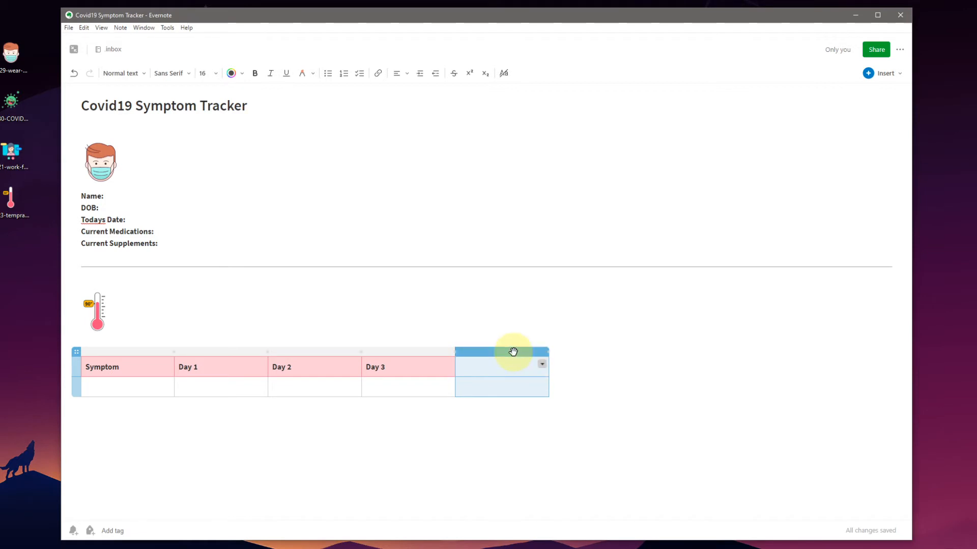
left_click(542, 365)
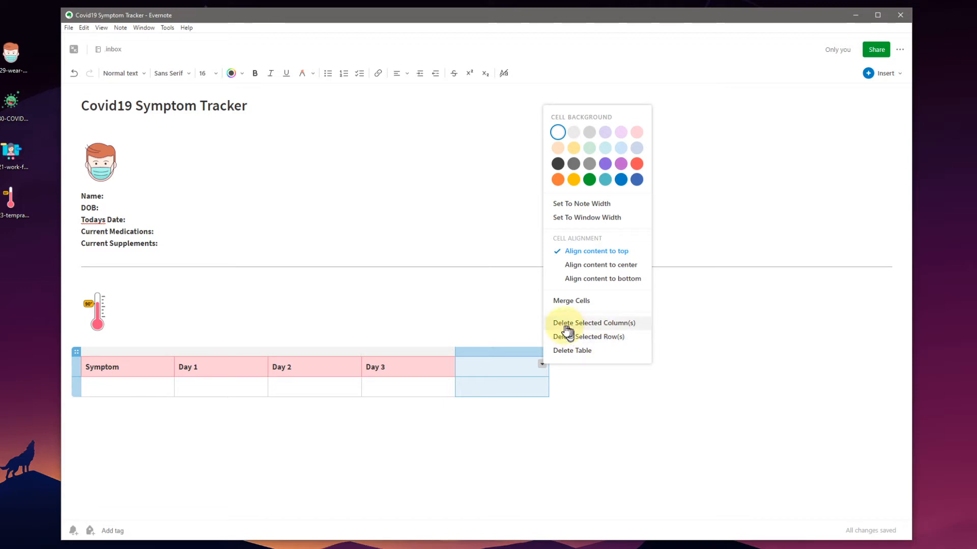
left_click(600, 325)
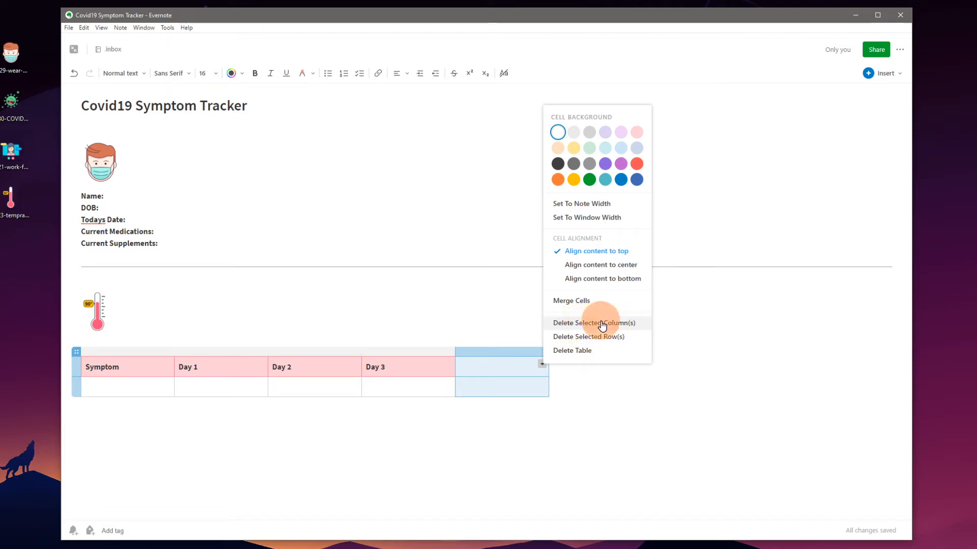
left_click(172, 430)
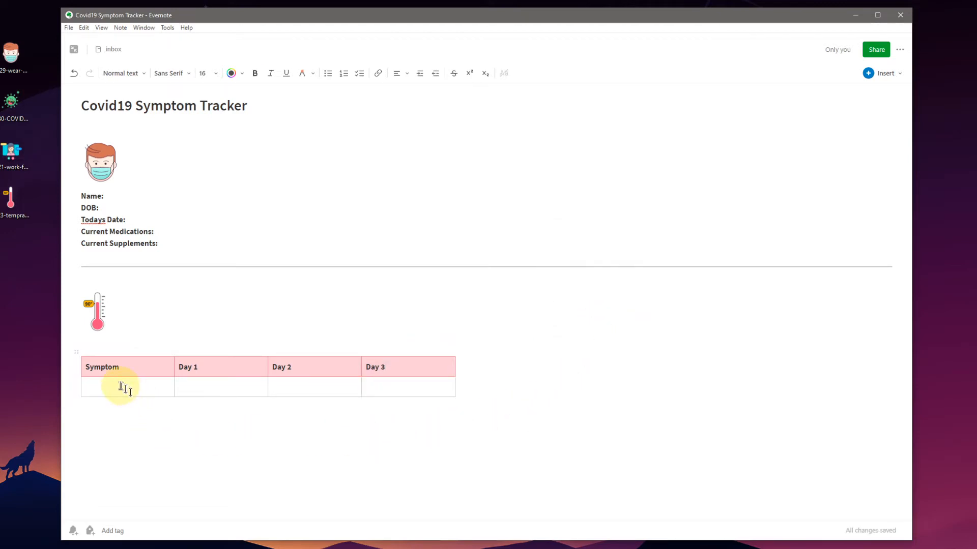
Enter "Temperature(C)" as the first symptom under the Symptom heading and start a new line in that cell.
left_click(142, 382)
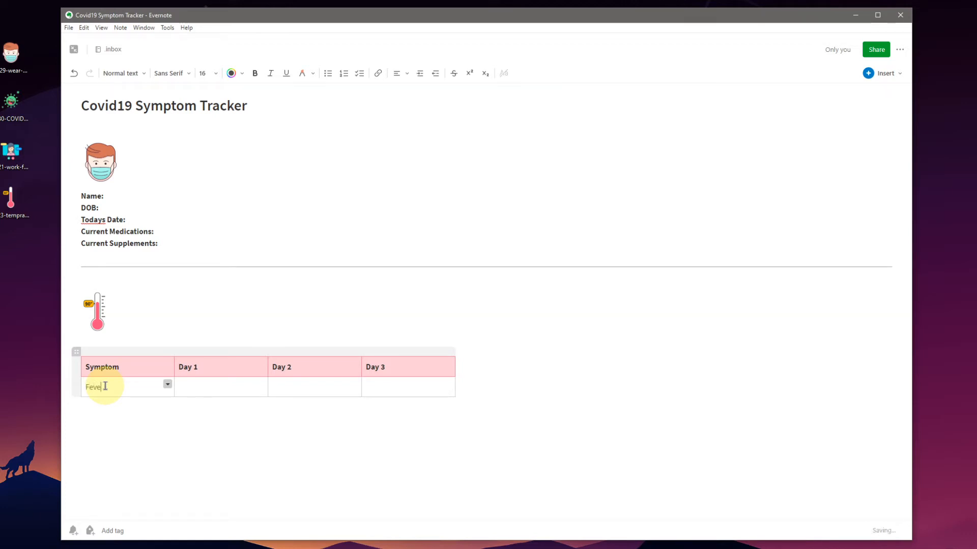
type("r/C")
triple_click(105, 387)
type("Temprat")
key("Return")
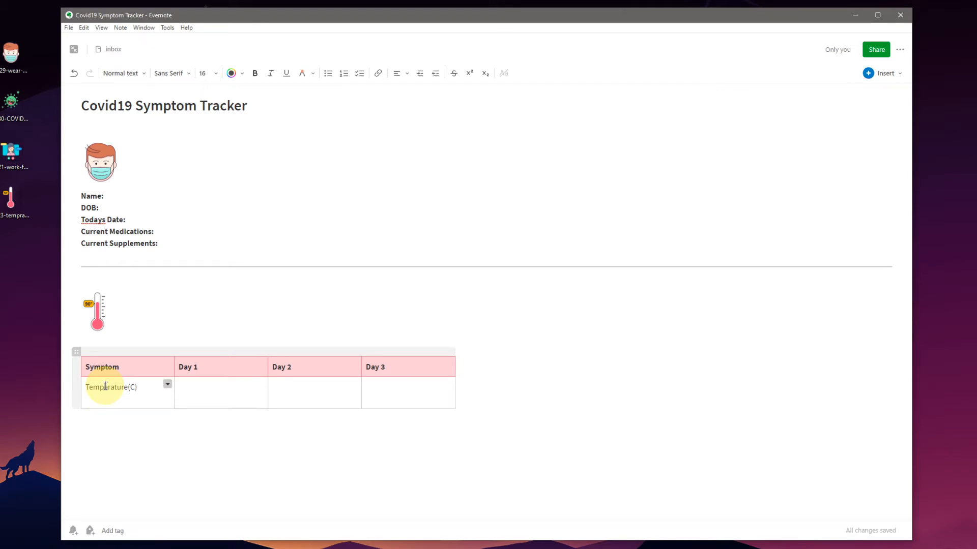
Add the lines "36.4-37.6 normal", "38.0+ = fever" and "40.0+ = doctor" beneath Temperature(C) in the same cell.
type("36")
type(".4")
type("=-")
type("37.6")
type(" normal")
key("Return")
type("38.0+ = fever")
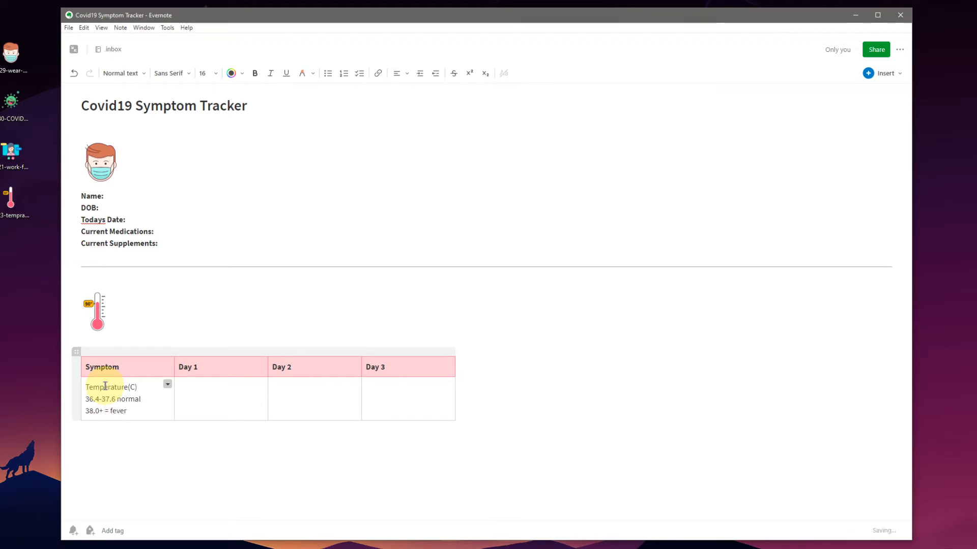
key("Return")
type("4")
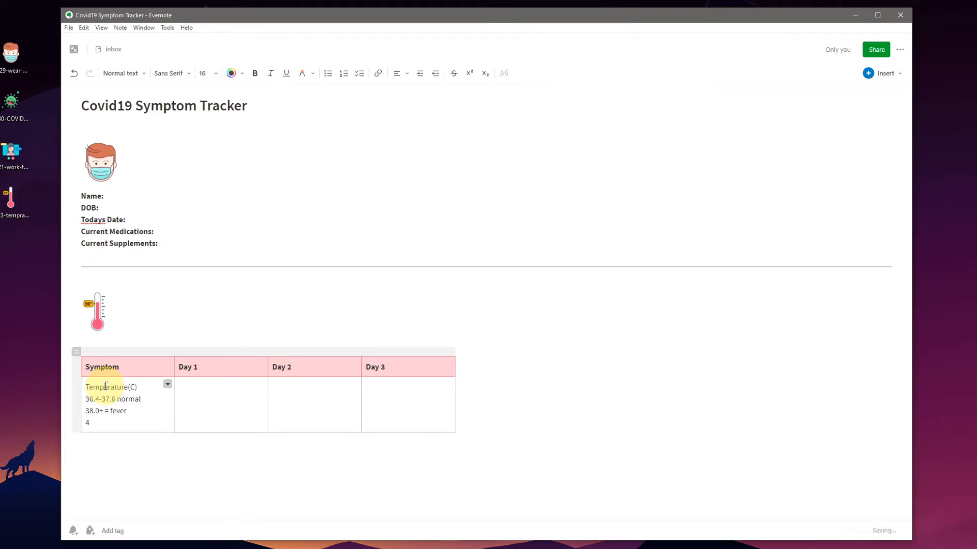
type("0.0+ = doctor")
Add a table row below the temperature row and label it "Rate Rate (bpm)".
mouse_move(71, 436)
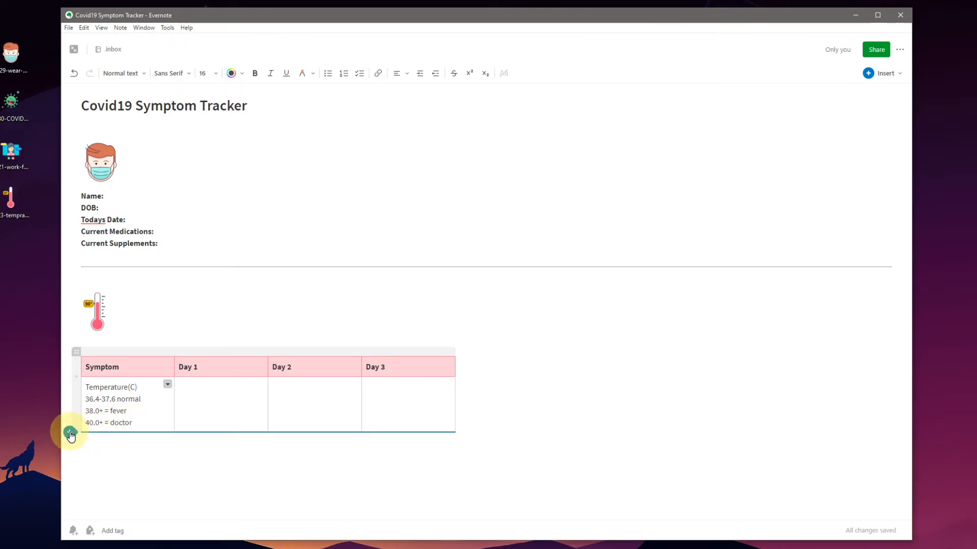
left_click(69, 434)
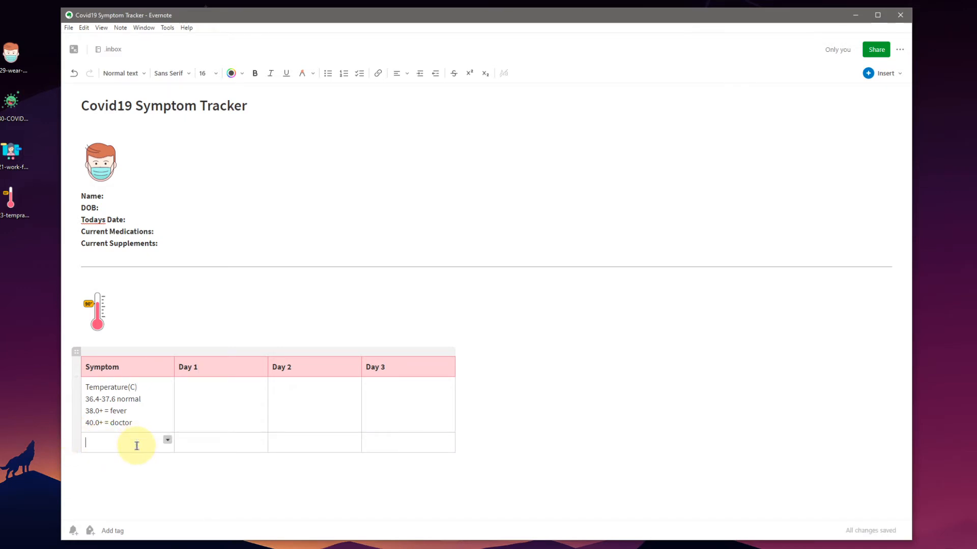
type("Rate Rate")
type("(bpm)")
Add two more rows at the end of the table, labelled "Blood Oxygen" and "Blood Pressure:".
left_click(71, 452)
type("Blood Ox")
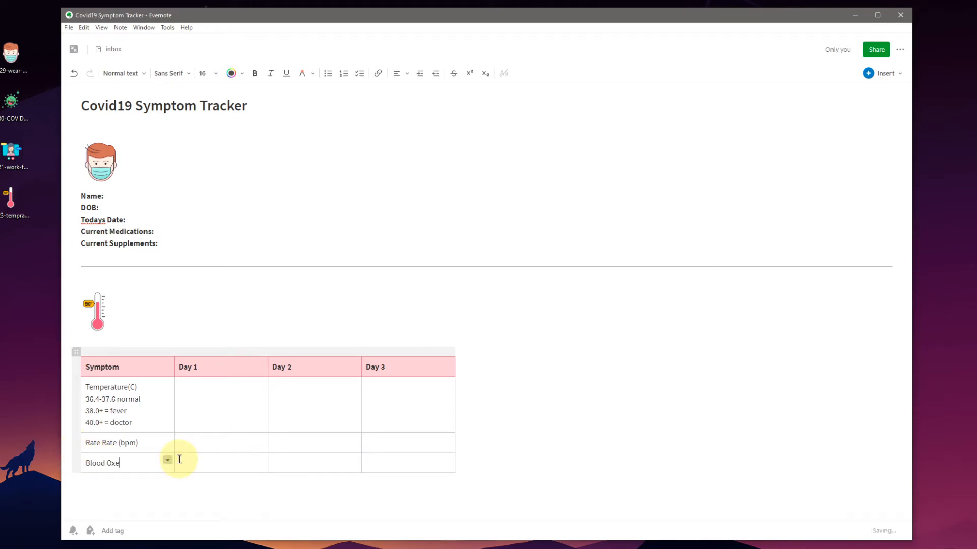
type("e")
key("BackSpace")
type("ygen")
mouse_move(72, 476)
left_click(71, 474)
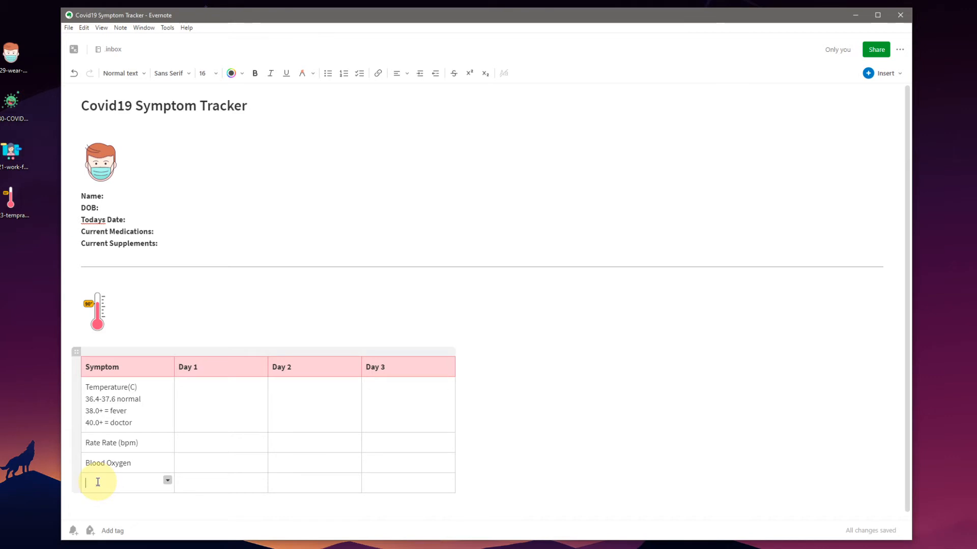
type("Blood Pressure:")
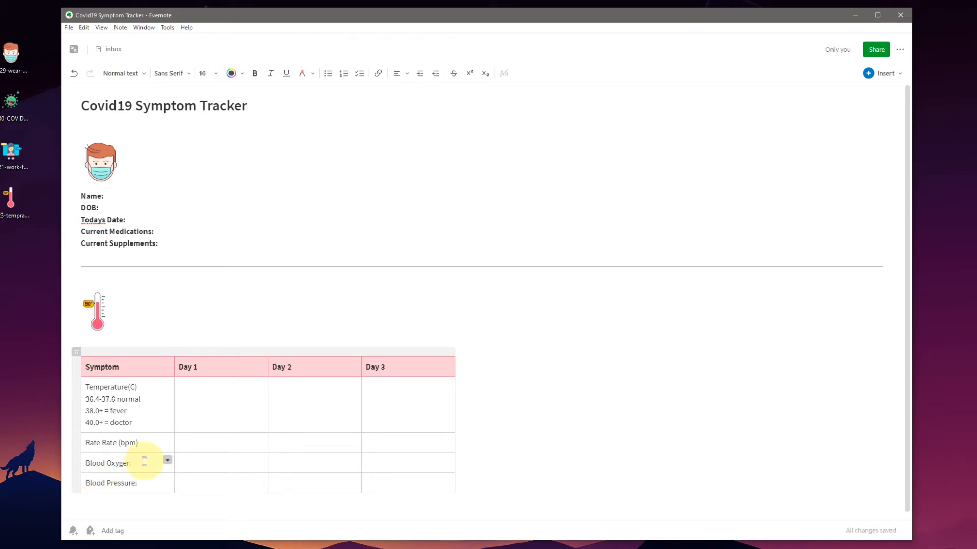
Append a colon to the Blood Oxygen, Rate Rate (bpm) and Temperature(C) labels.
type(":")
left_click(149, 441)
type(":")
left_click(152, 388)
type(":")
Centre-align the contents of the Day 1, Day 2 and Day 3 columns in the symptom table.
left_click(209, 348)
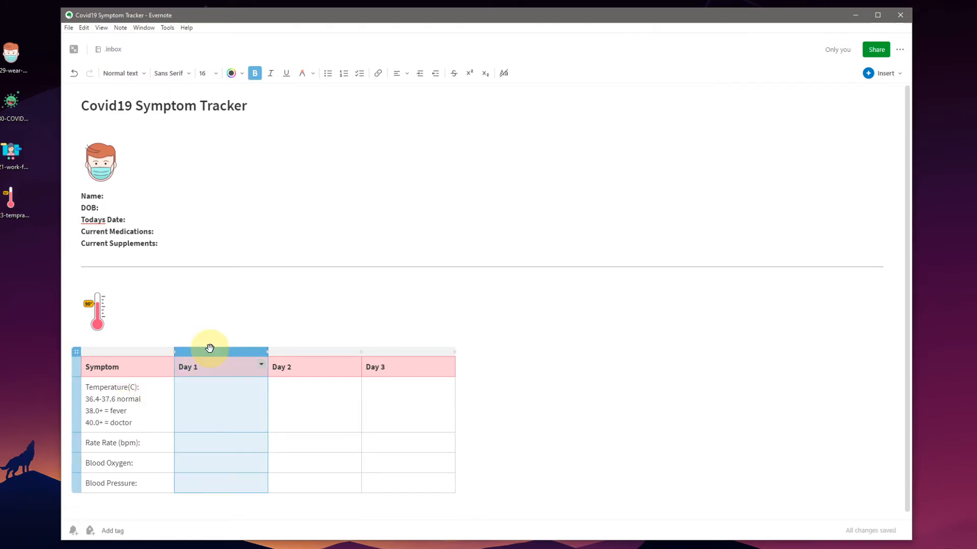
left_click(295, 350)
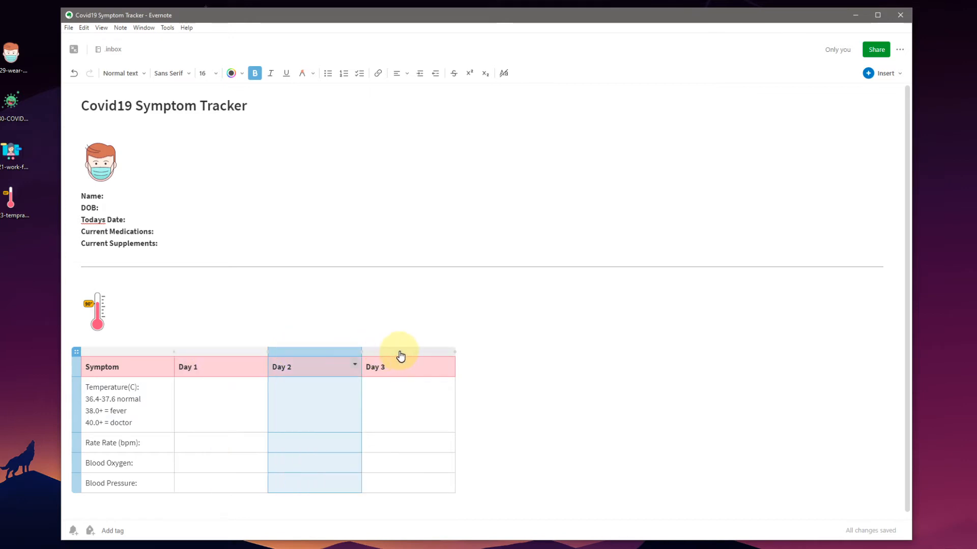
left_click(400, 352)
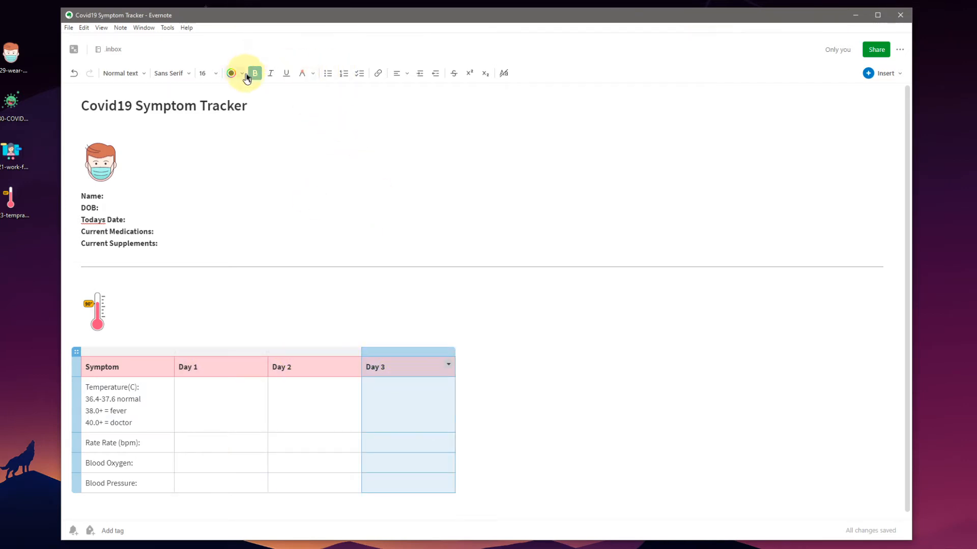
left_click(408, 74)
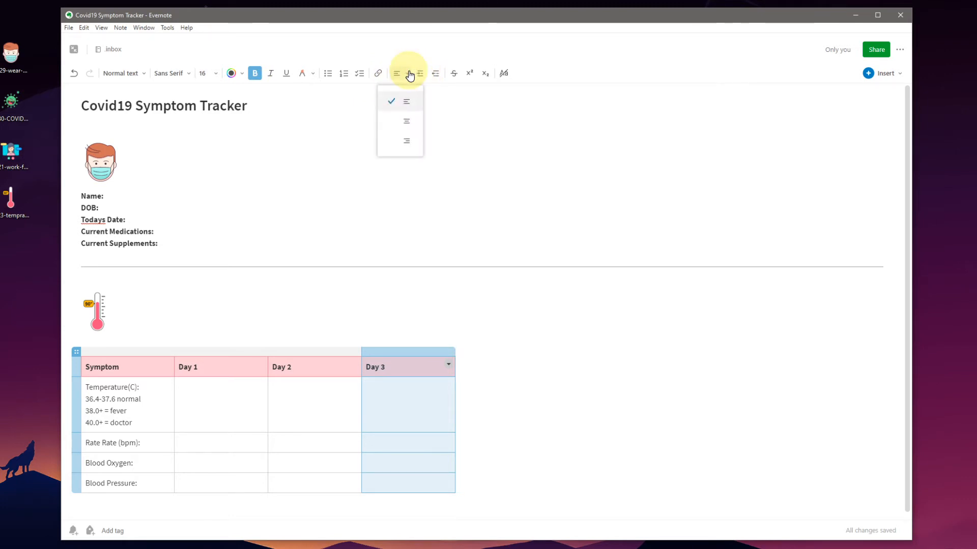
left_click(407, 123)
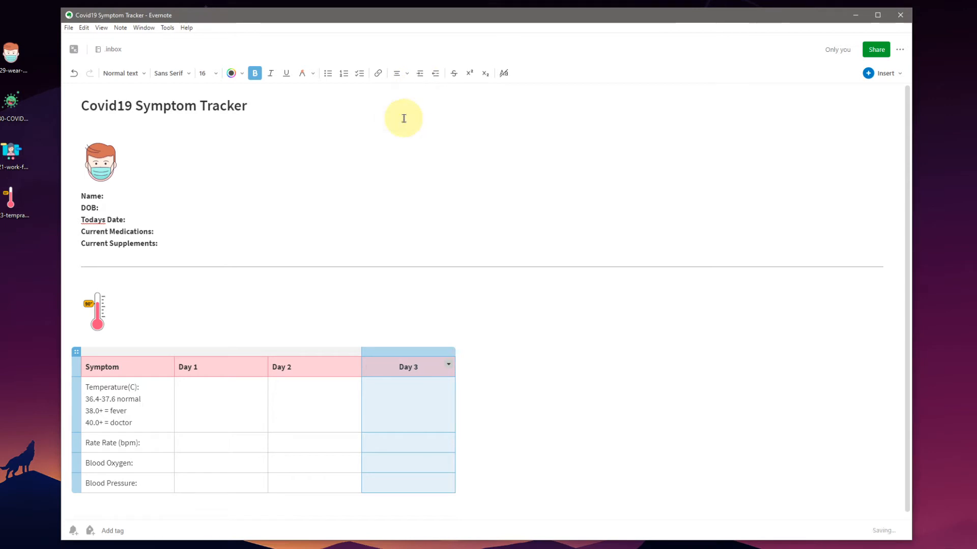
left_click(327, 351)
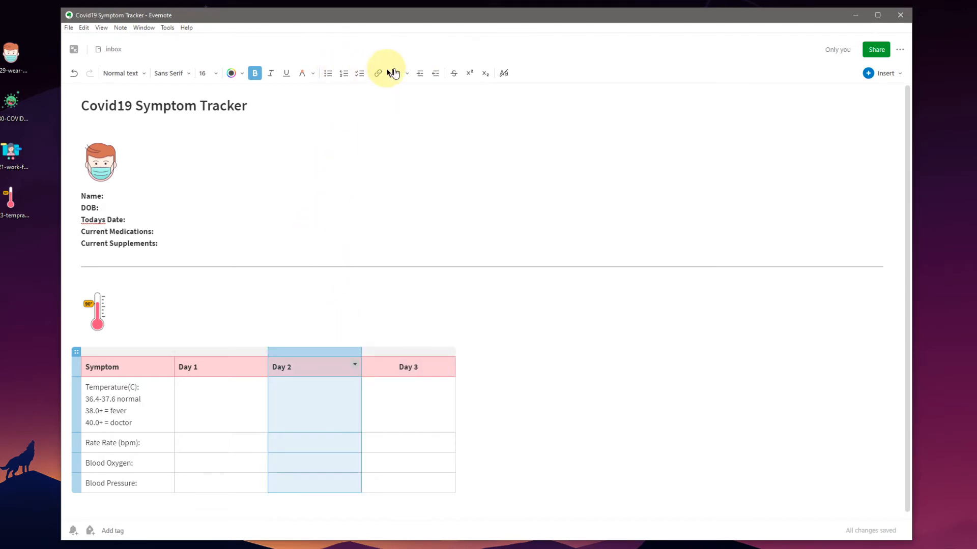
left_click(402, 73)
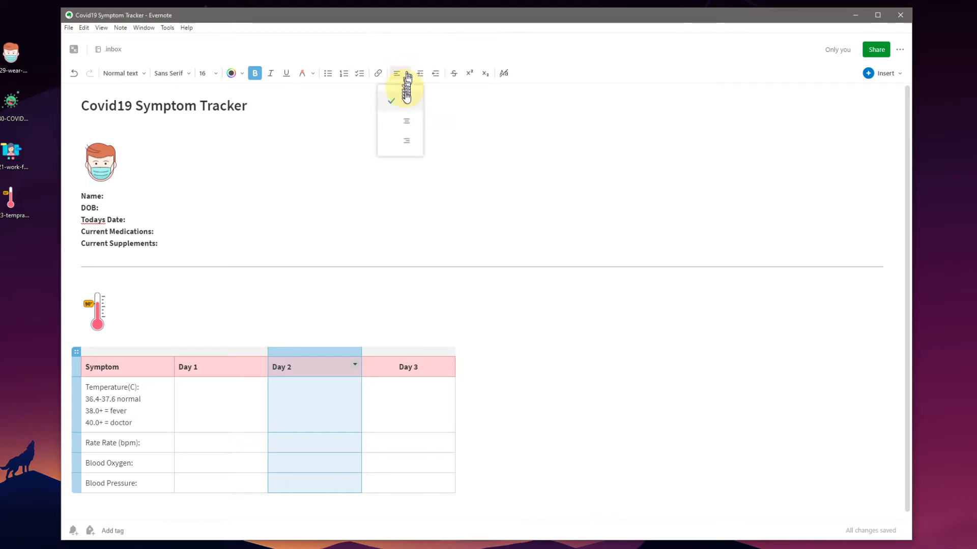
left_click(399, 129)
left_click(229, 352)
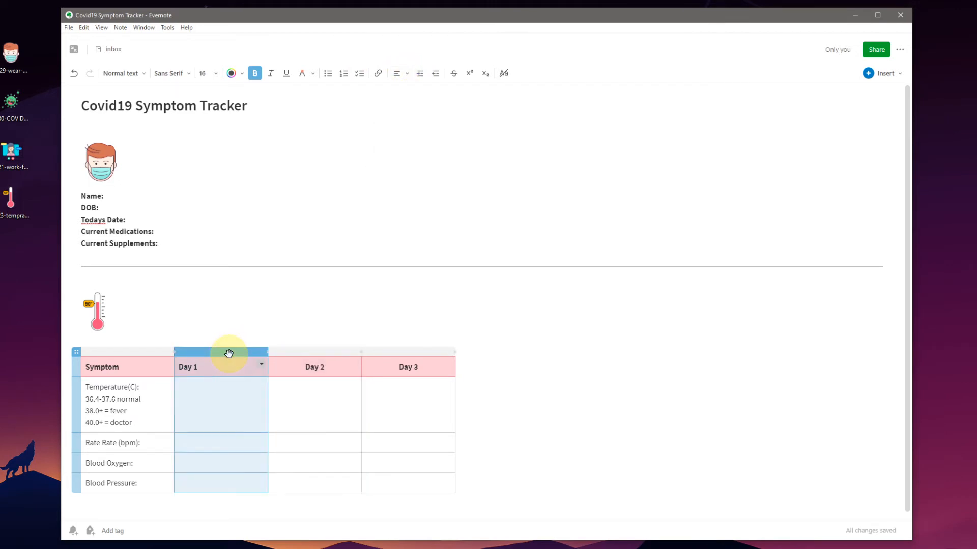
left_click(402, 74)
left_click(401, 122)
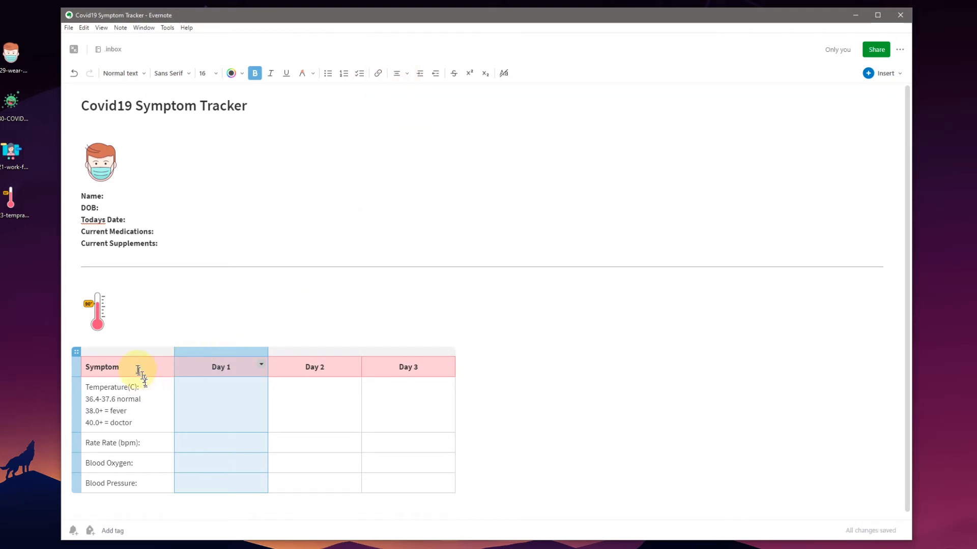
Right-align the contents of the Symptom column.
left_click(130, 353)
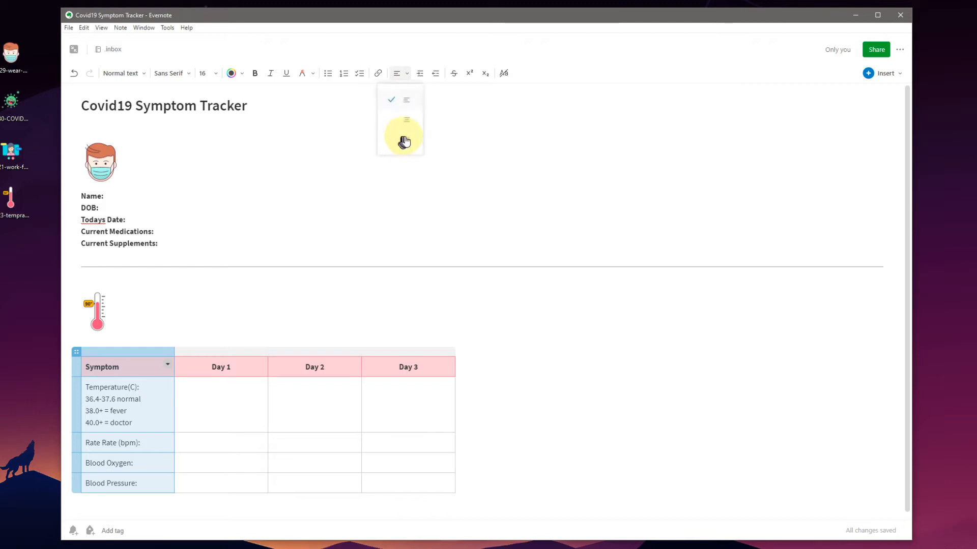
left_click(407, 147)
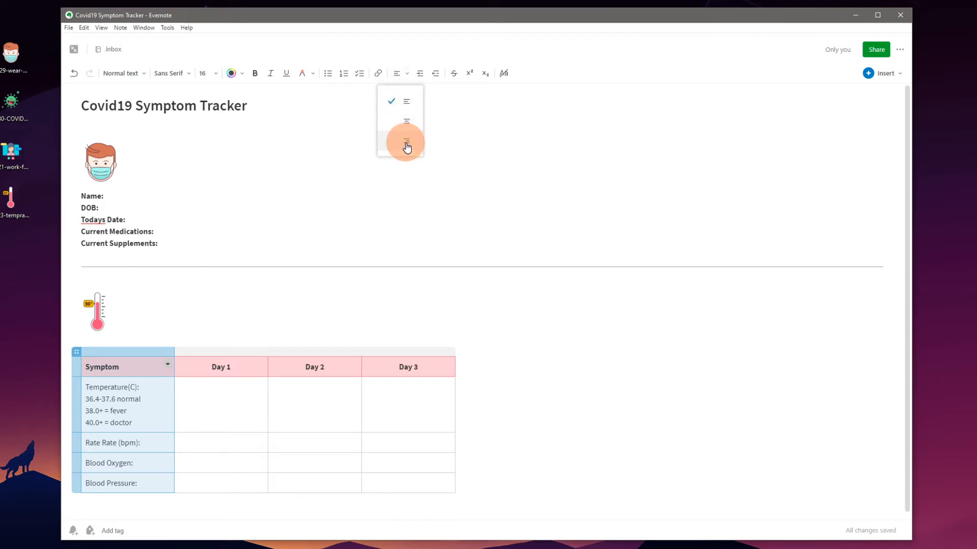
left_click(494, 345)
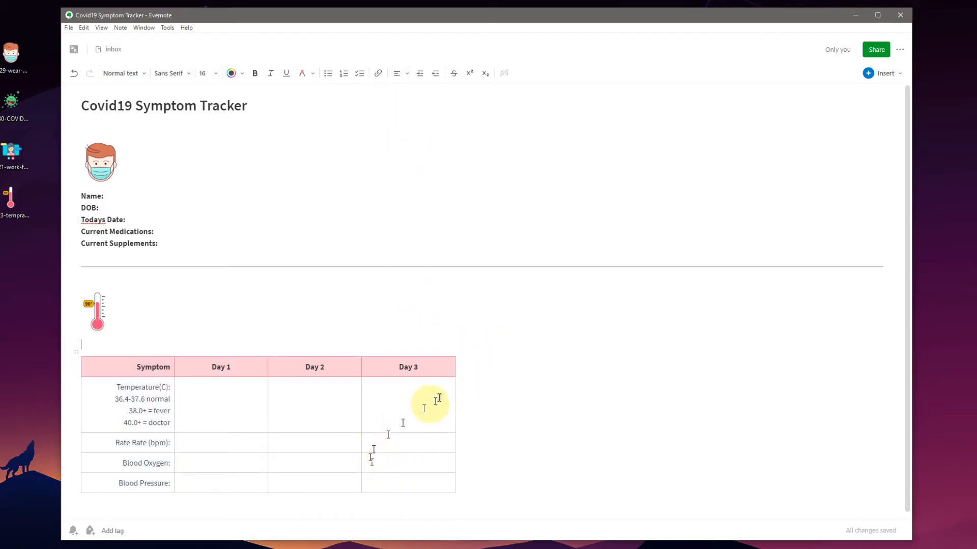
Add rows at the table's end labelled "Cough:", "Suptum color:", "Sore Throat:", "Runny Nose:", "Nasal Congestion:", "Shortness of Breath:", "Muscle/Joint Pain:" and "Chest Pain:".
left_click(85, 488)
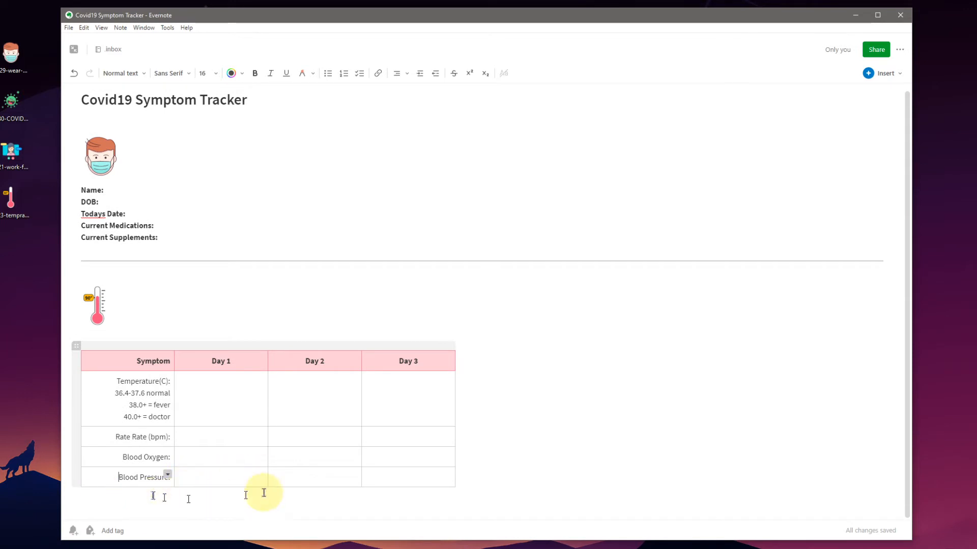
left_click(76, 487)
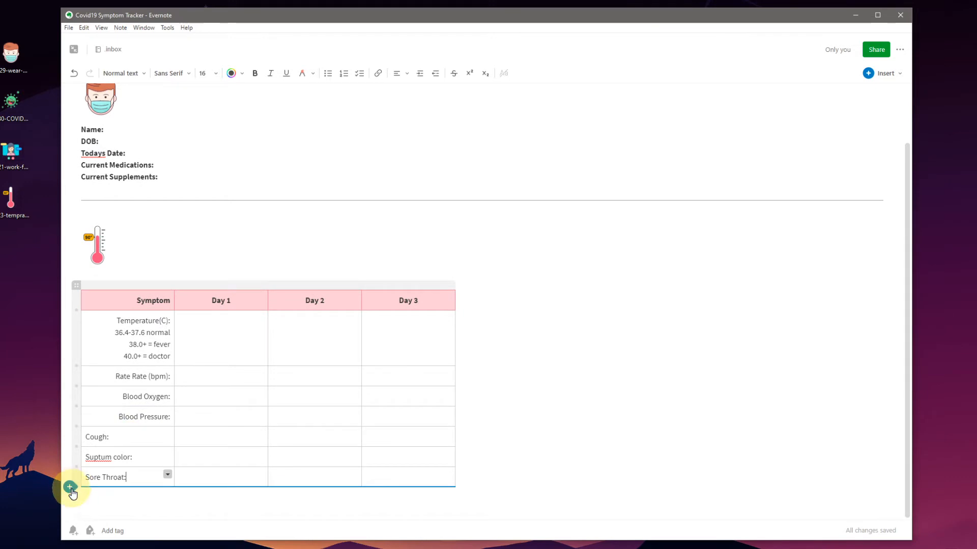
left_click(71, 488)
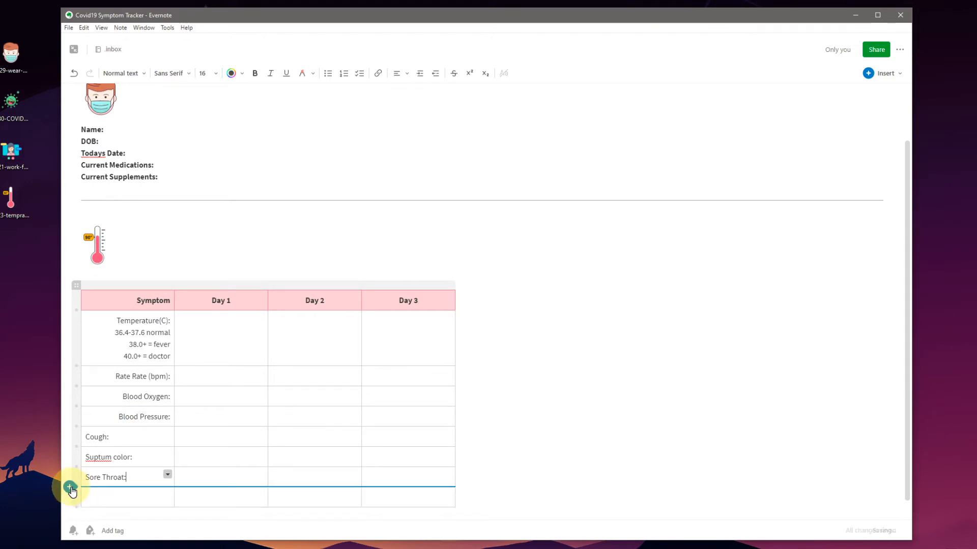
left_click(70, 487)
left_click(104, 482)
scroll(506, 433, "down", 2)
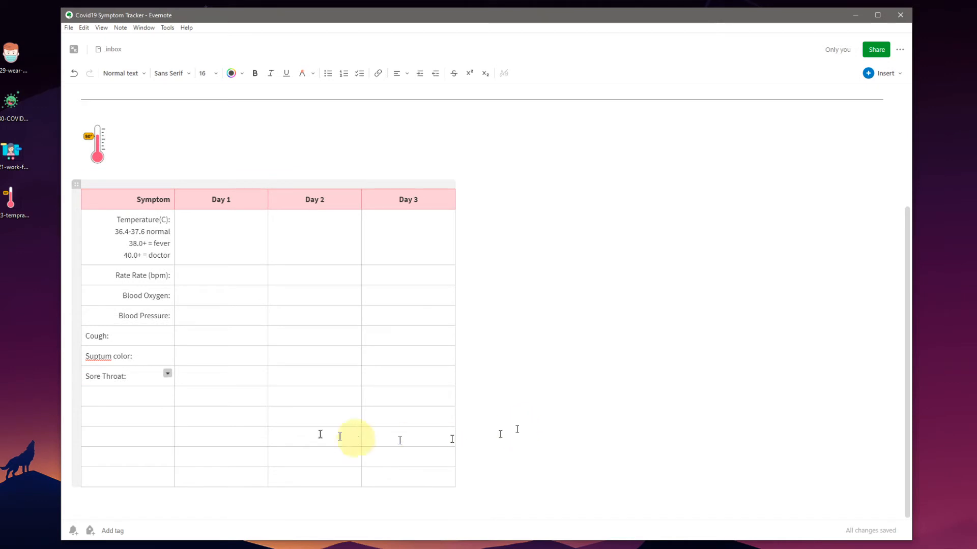
left_click(118, 395)
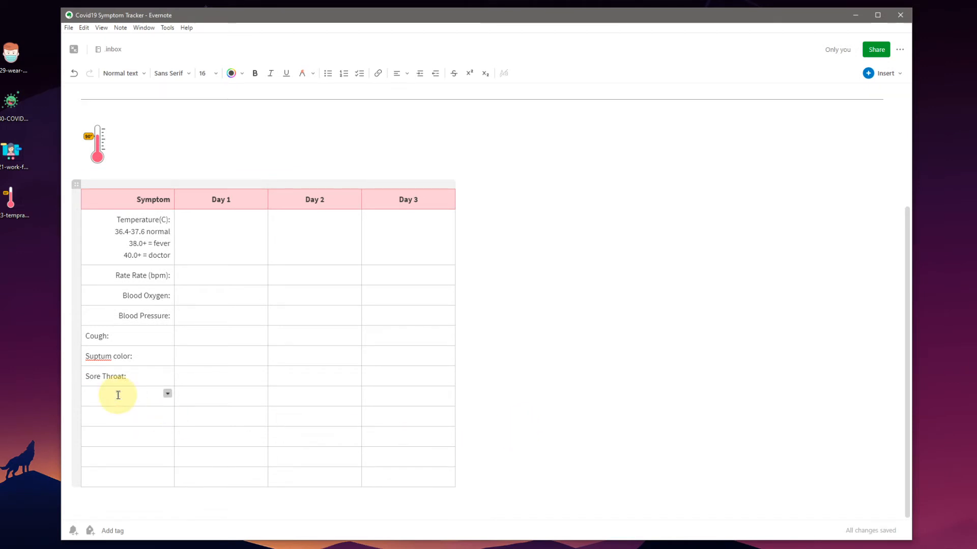
type("Runny Nose: Nasal Congestion: Shortness of Breath: Muscle/Joint Pain: Chest Pain:")
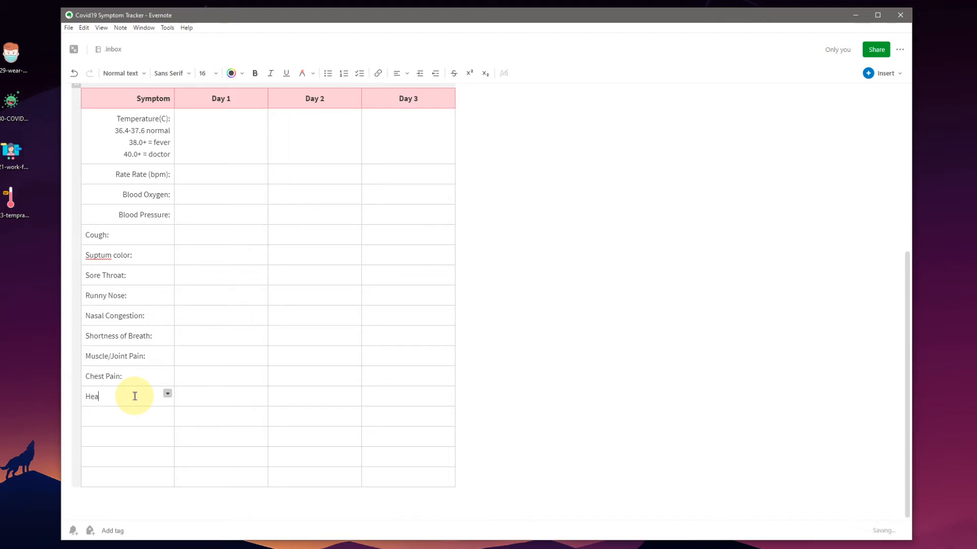
Insert a horizontal divider line below the end of the symptom table.
scroll(156, 284, "up", 5)
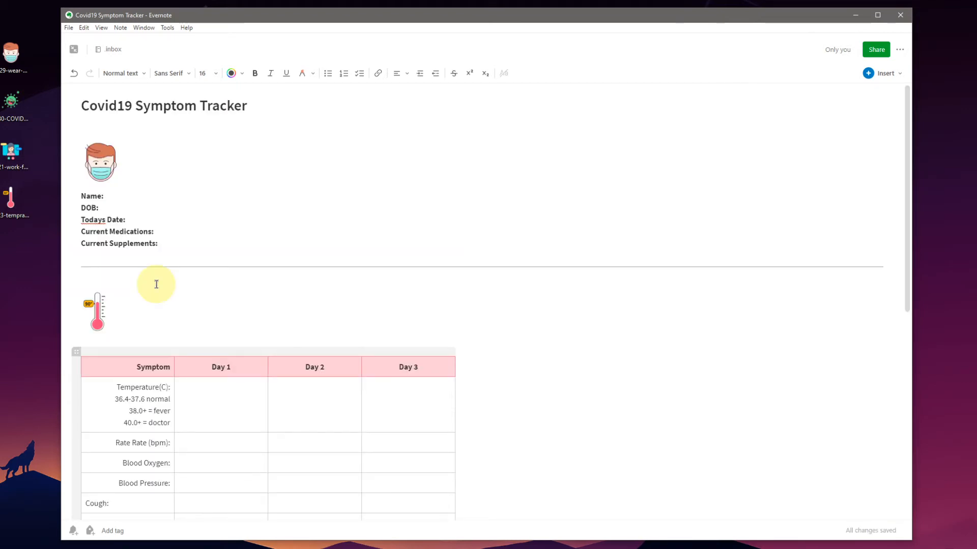
scroll(157, 284, "down", 8)
scroll(143, 270, "up", 7)
scroll(143, 271, "down", 7)
left_click(112, 505)
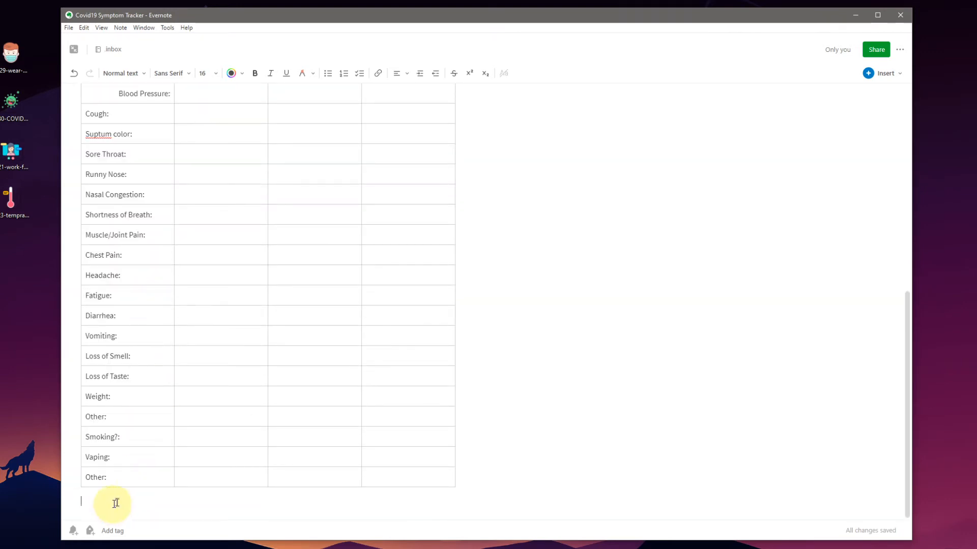
left_click(904, 74)
left_click(858, 125)
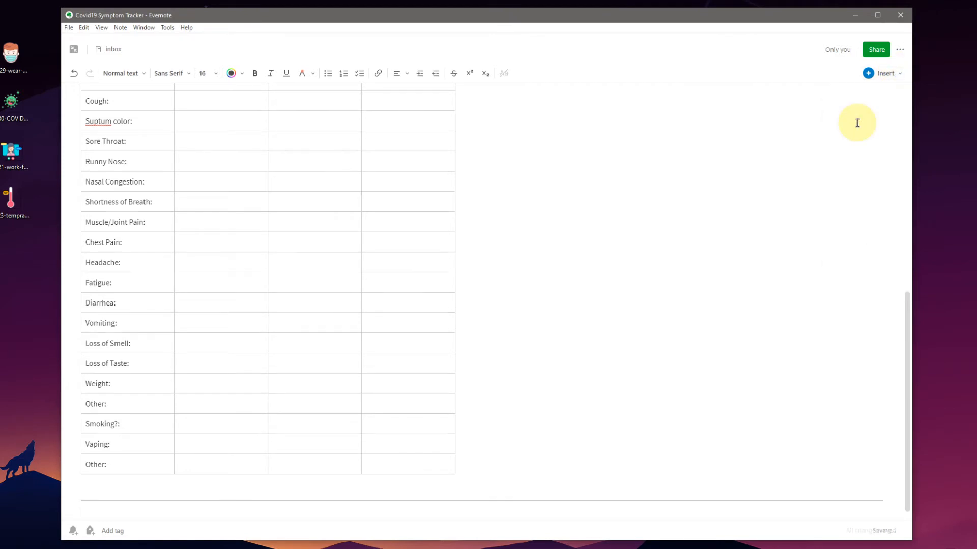
Place the video-call illustration from the desktop below the new divider and shrink it to a small icon.
left_click_drag(10, 149, 88, 505)
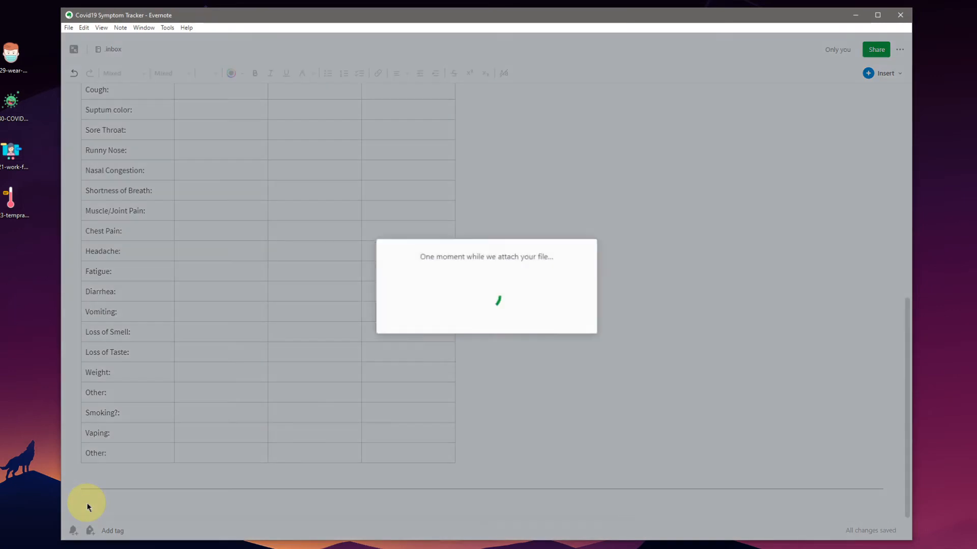
scroll(374, 351, "down", 5)
scroll(371, 391, "down", 2)
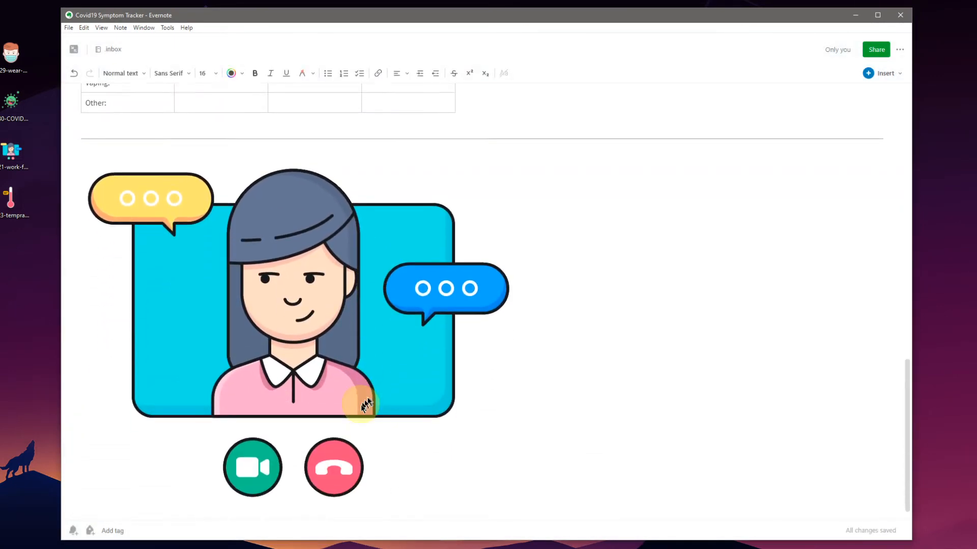
left_click(376, 417)
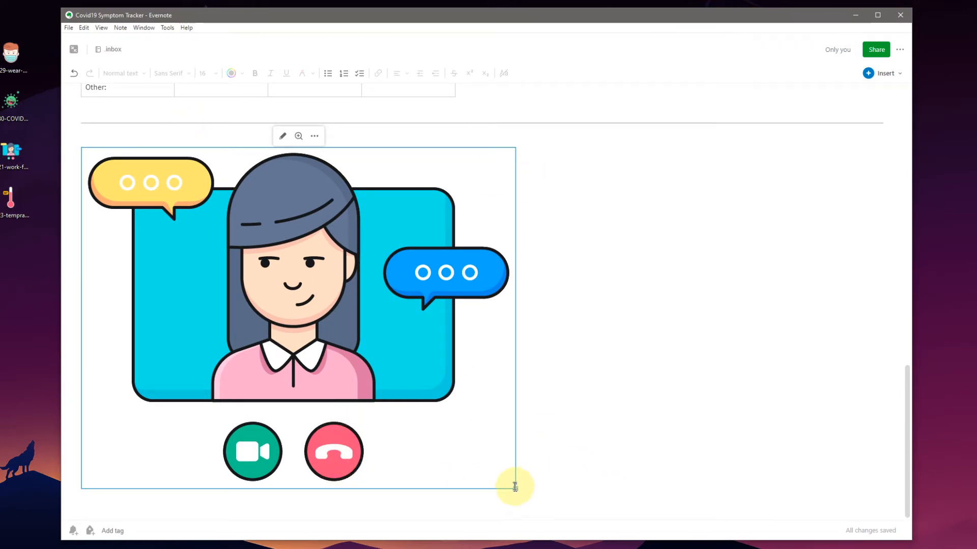
left_click_drag(515, 487, 183, 246)
Insert a table with two columns and two rows below the illustration, with the headings "Contact:" and "Contact Phone:".
left_click(150, 503)
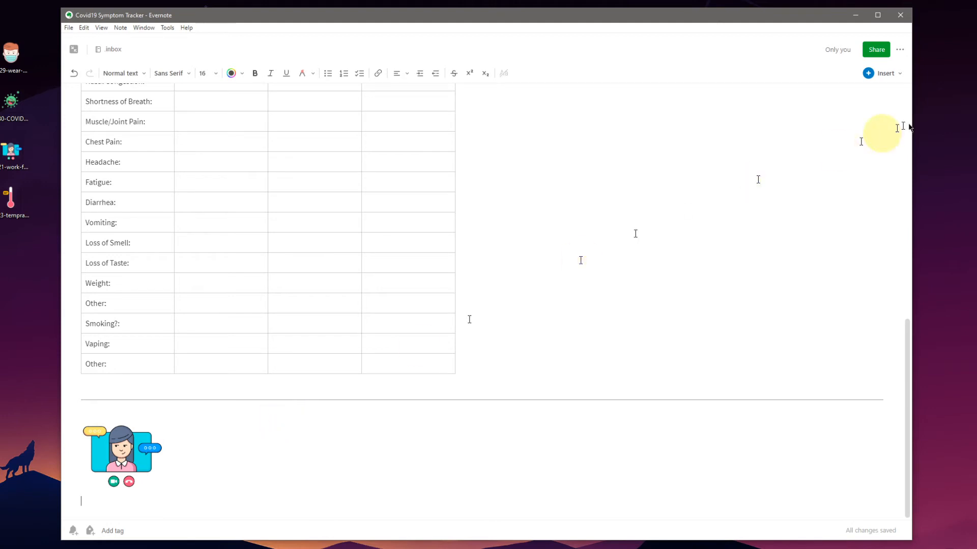
left_click(887, 73)
left_click(860, 101)
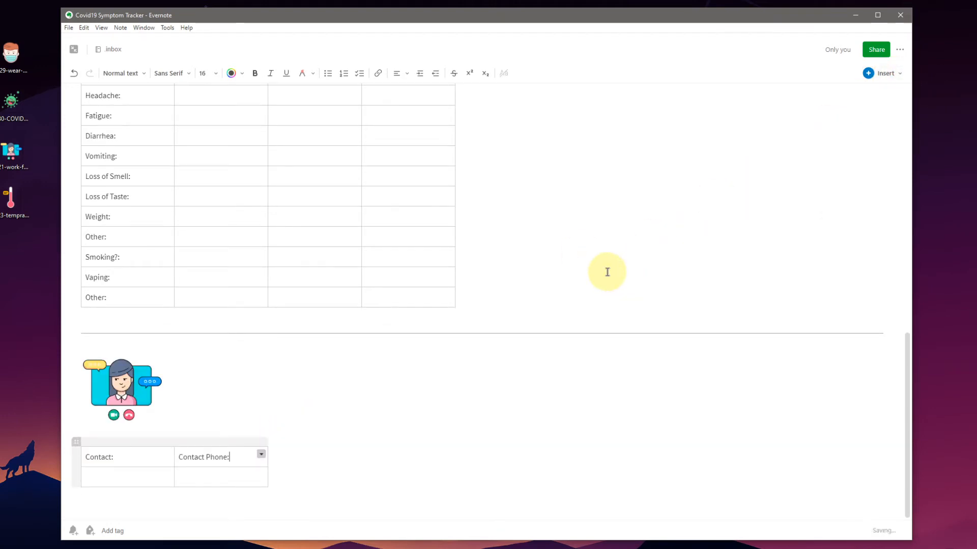
Add a column between Contact and Contact Phone and head it "Date Seen:".
left_click(167, 453)
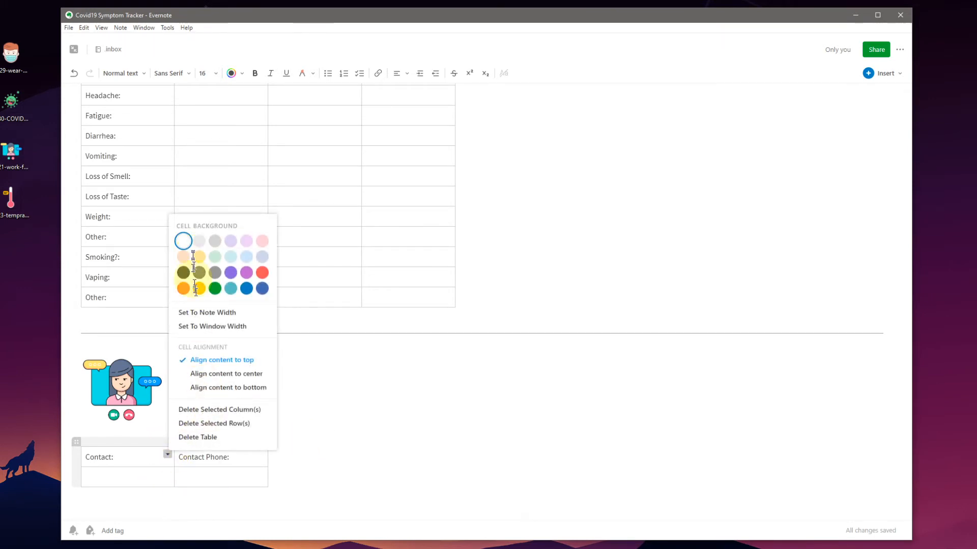
left_click(156, 441)
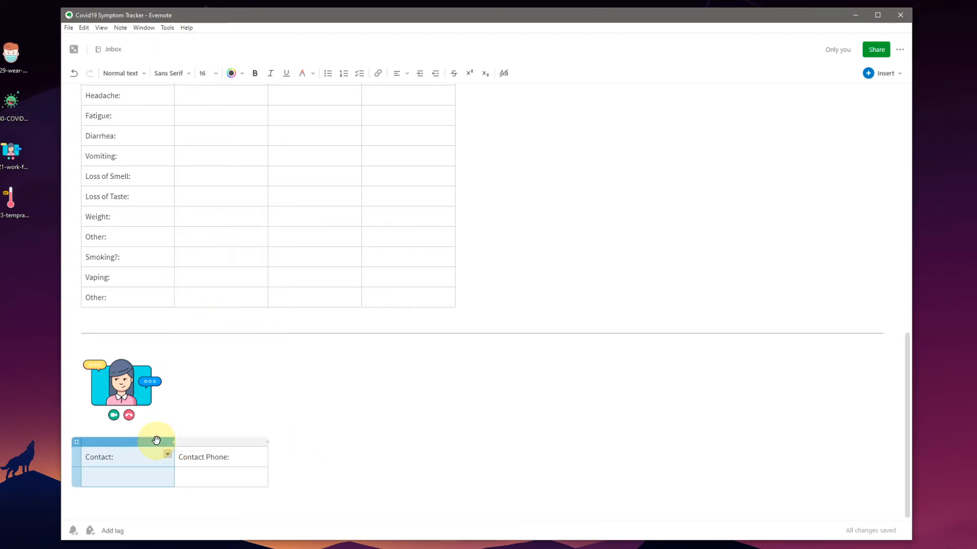
left_click(173, 434)
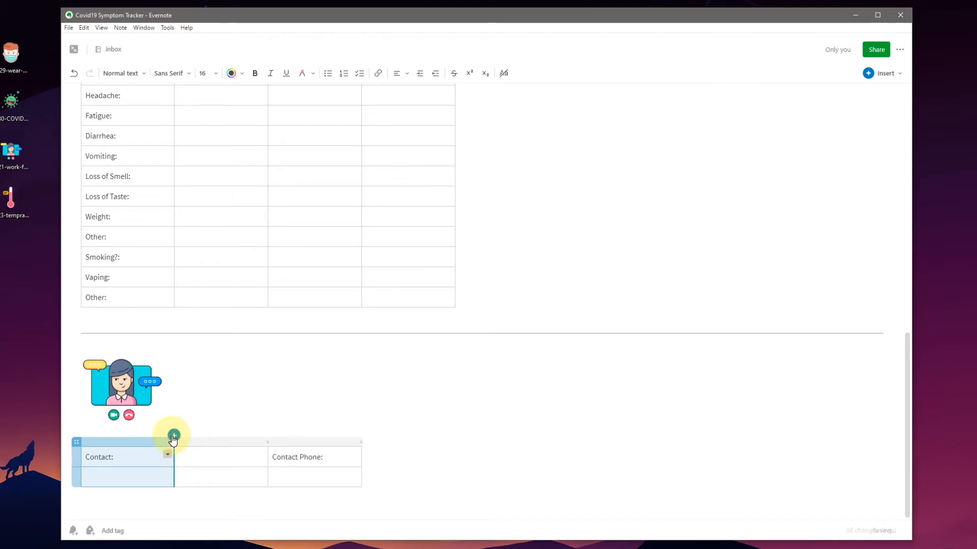
left_click(207, 458)
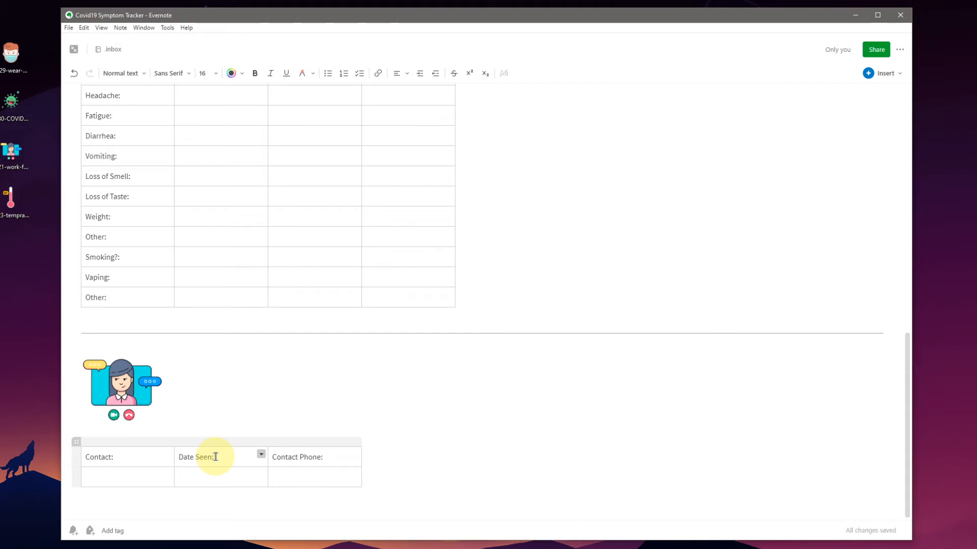
Give the contact table's header row a light pink background and bold text.
left_click(79, 461)
left_click(167, 456)
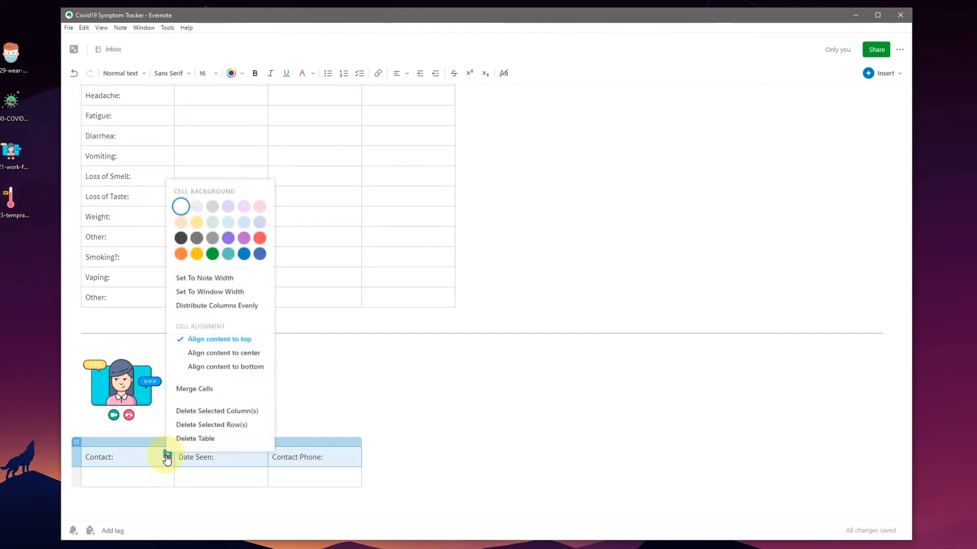
left_click(261, 208)
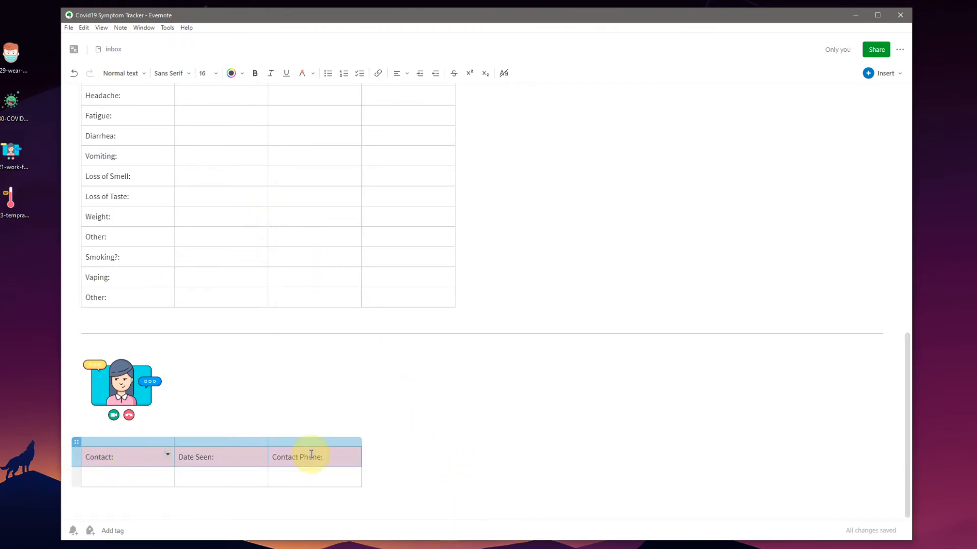
left_click(255, 74)
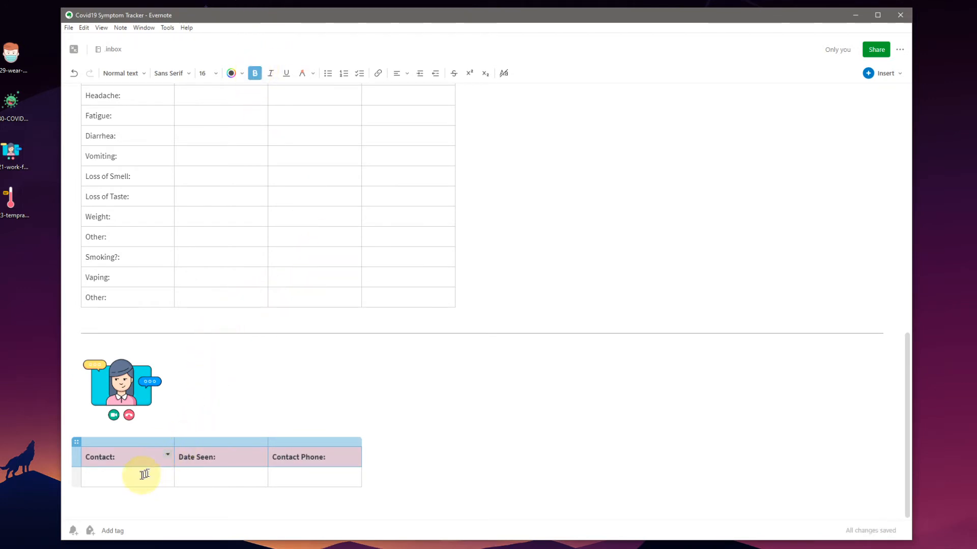
Add an empty row at the end of the contact table.
left_click(84, 483)
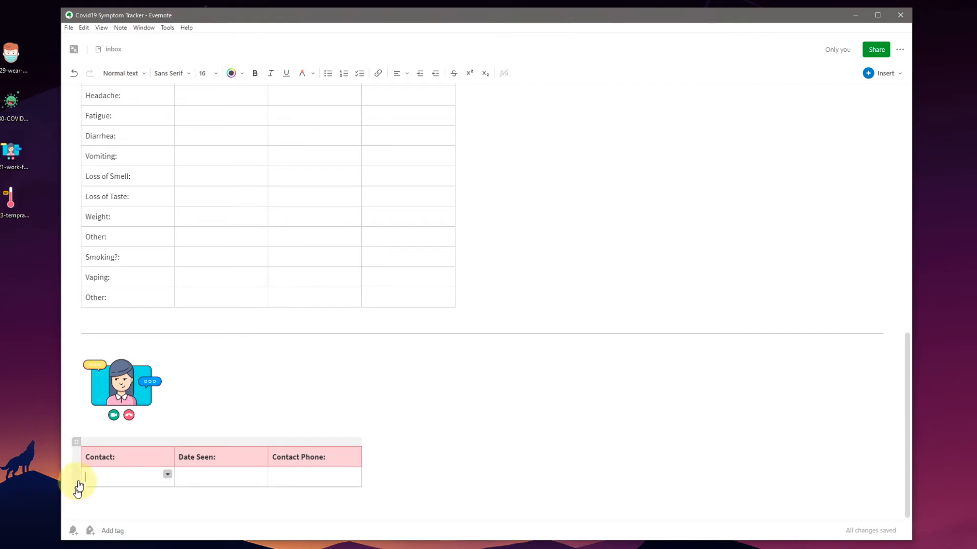
left_click(71, 489)
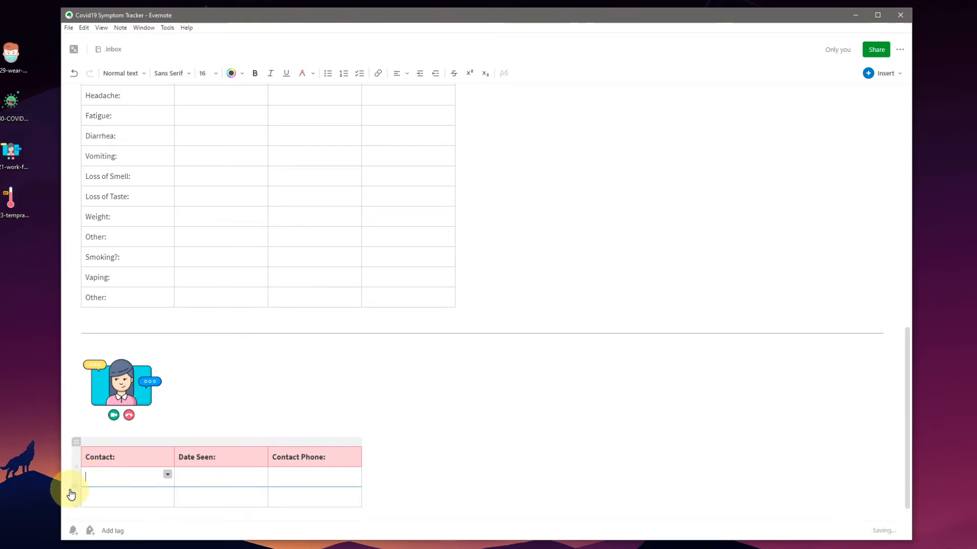
Add empty rows to the contact table to make four below the header, and insert a divider under the table.
left_click(71, 488)
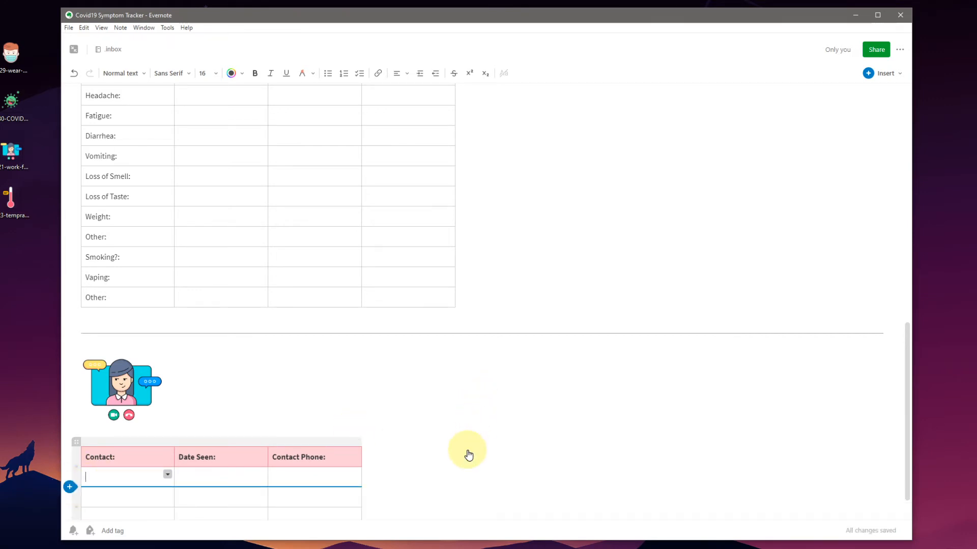
scroll(427, 464, "down", 2)
left_click(428, 464)
left_click(296, 507)
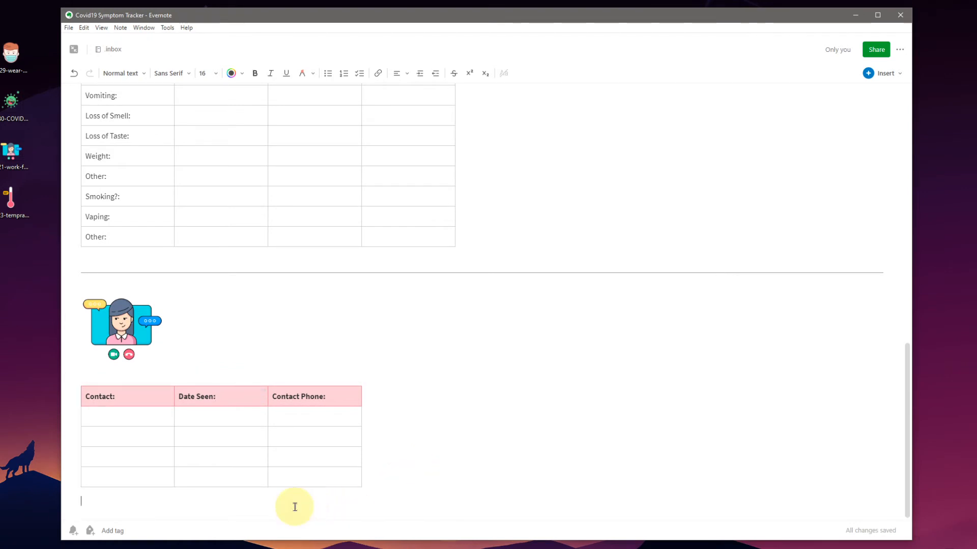
left_click(890, 75)
left_click(865, 122)
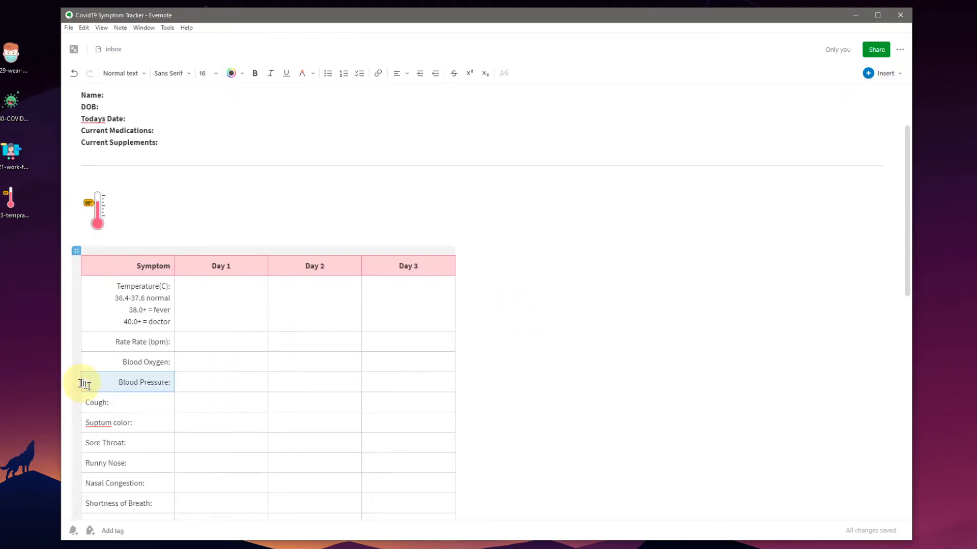
Insert a row above the contact table's header row and merge its three cells into one.
scroll(536, 305, "down", 2)
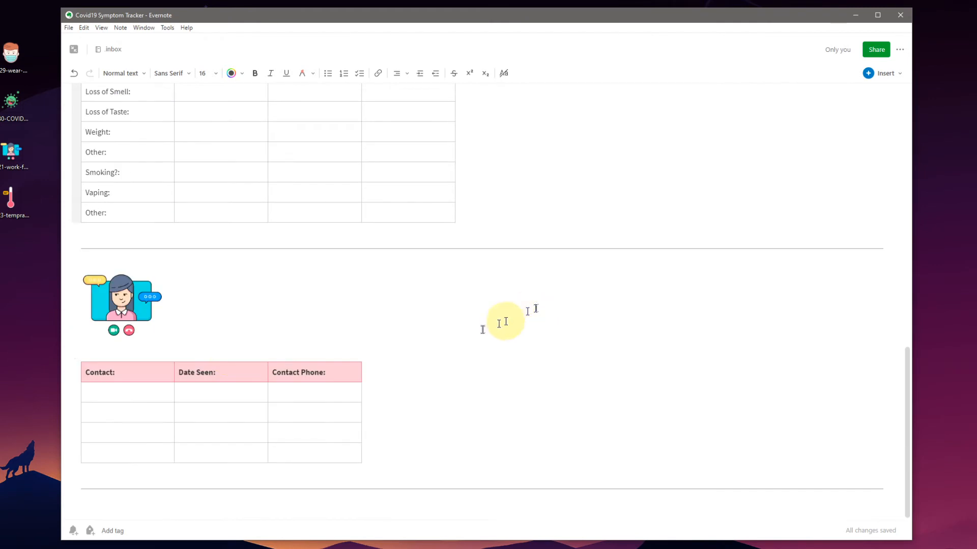
left_click(88, 370)
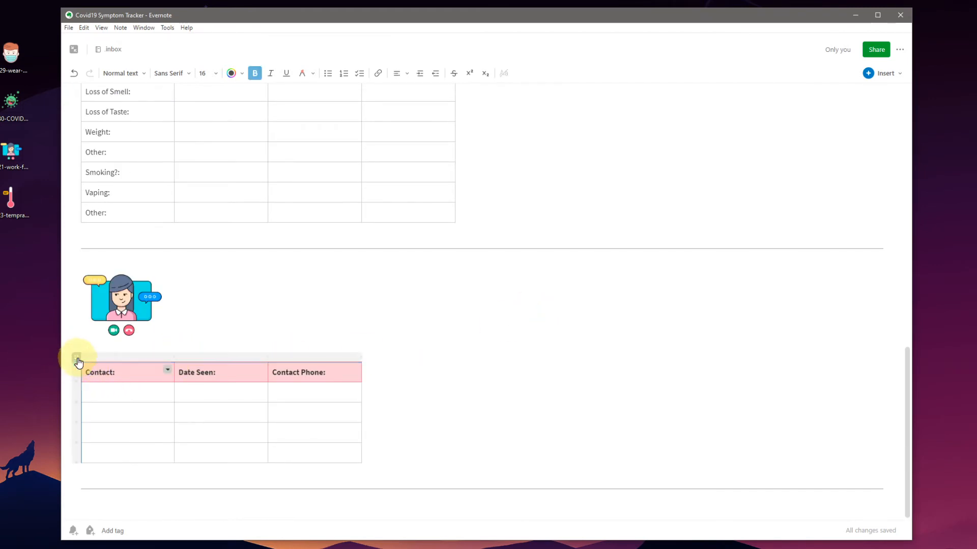
left_click(69, 364)
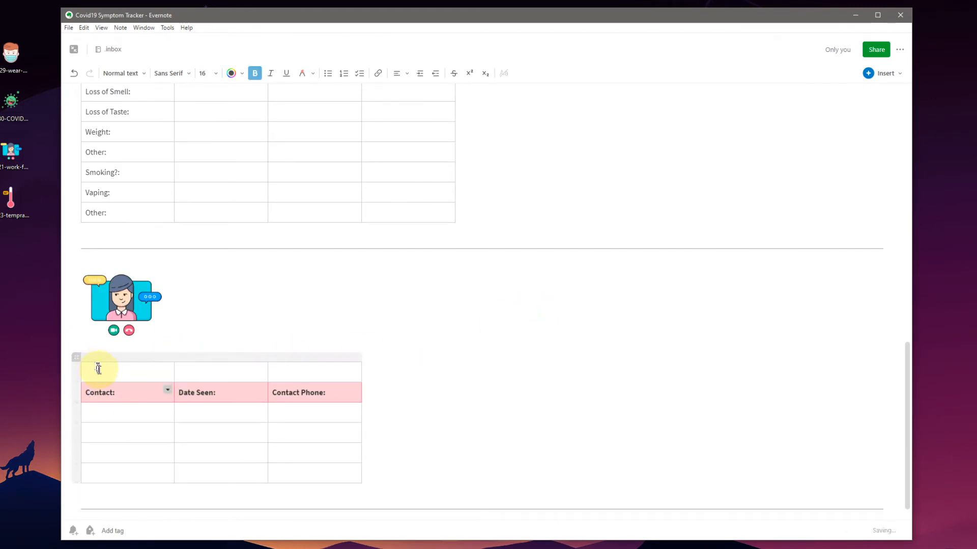
left_click_drag(102, 371, 293, 368)
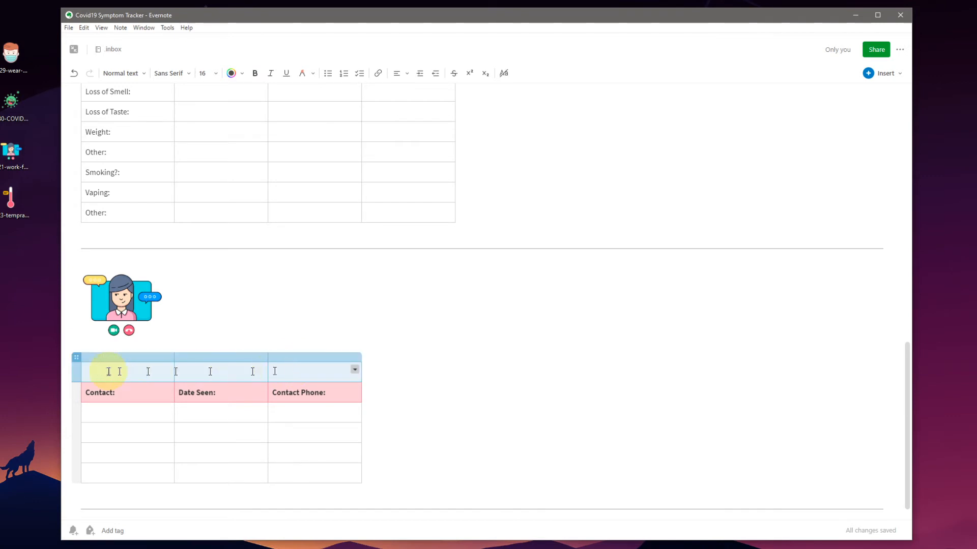
left_click(355, 370)
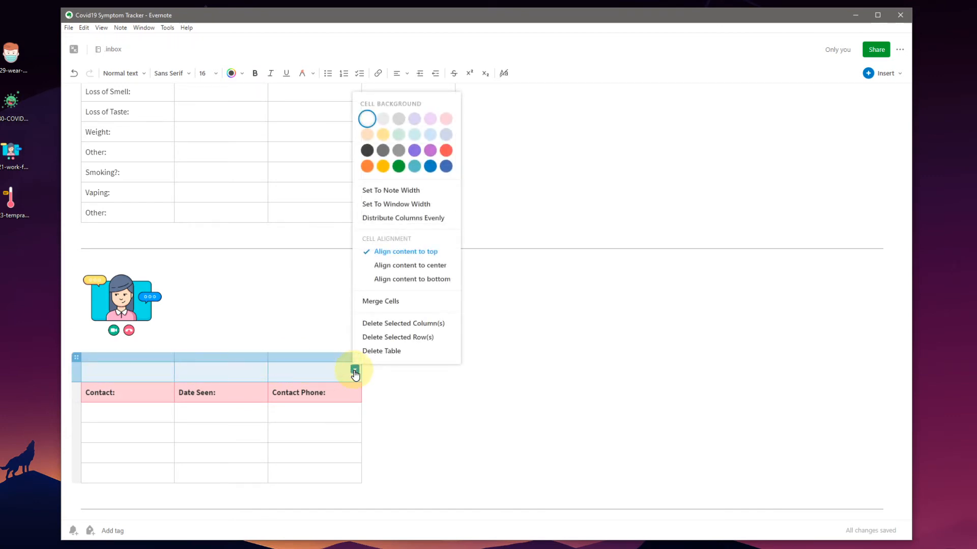
left_click(393, 305)
Title the contact table's merged row "CONTACT TRACING:" in bold on a light pink background.
left_click(116, 370)
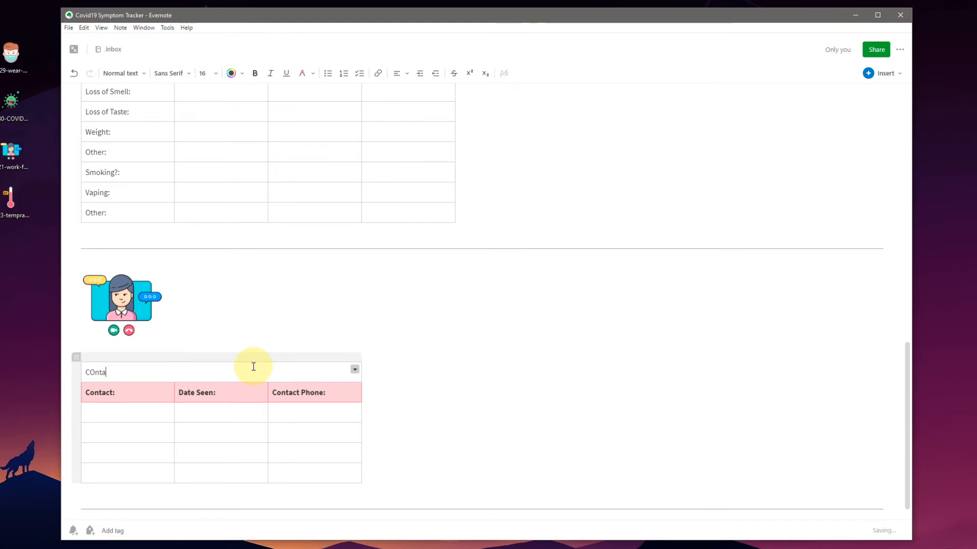
key("Caps_Lock")
type("CONTACT TRACING:")
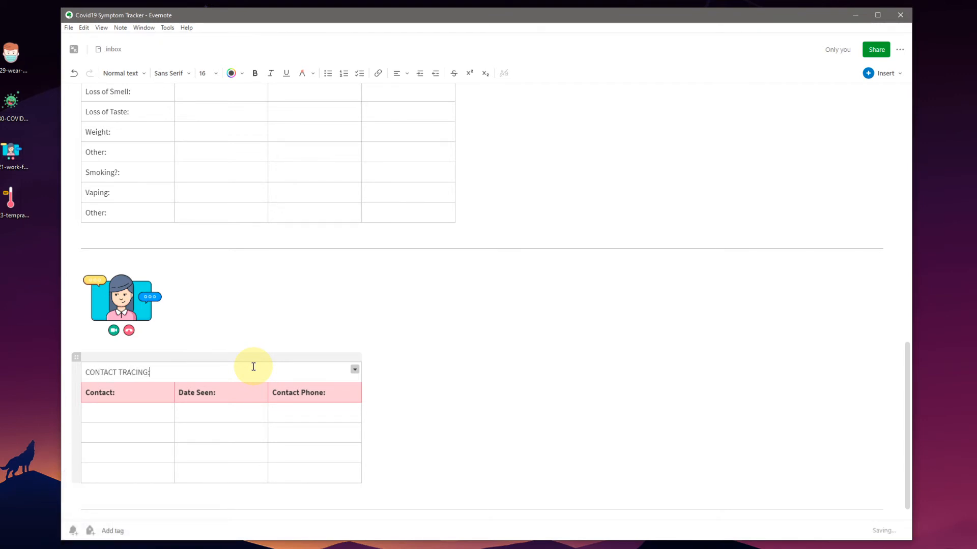
triple_click(254, 369)
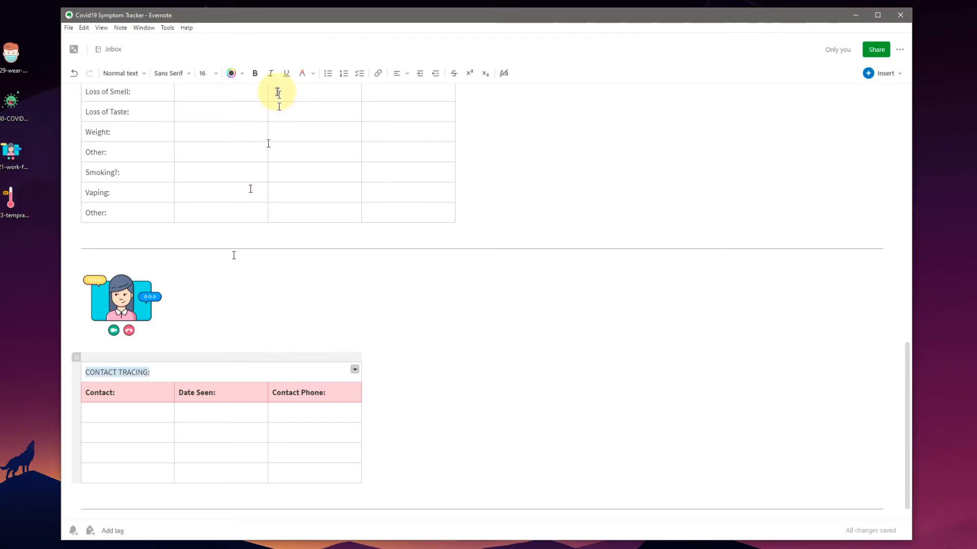
left_click(255, 74)
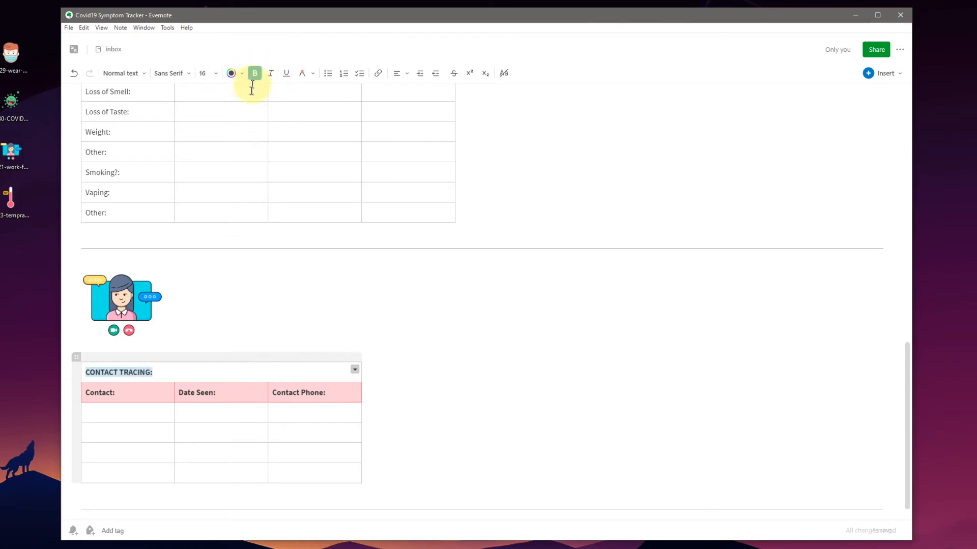
left_click(355, 369)
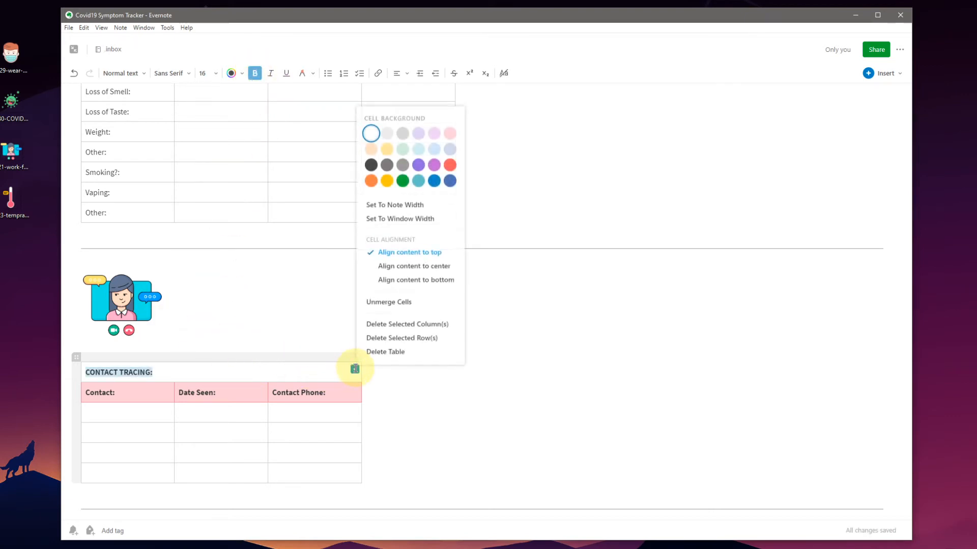
left_click(449, 135)
Add a light pink row above the symptom table's header row and merge its four cells.
scroll(395, 392, "up", 10)
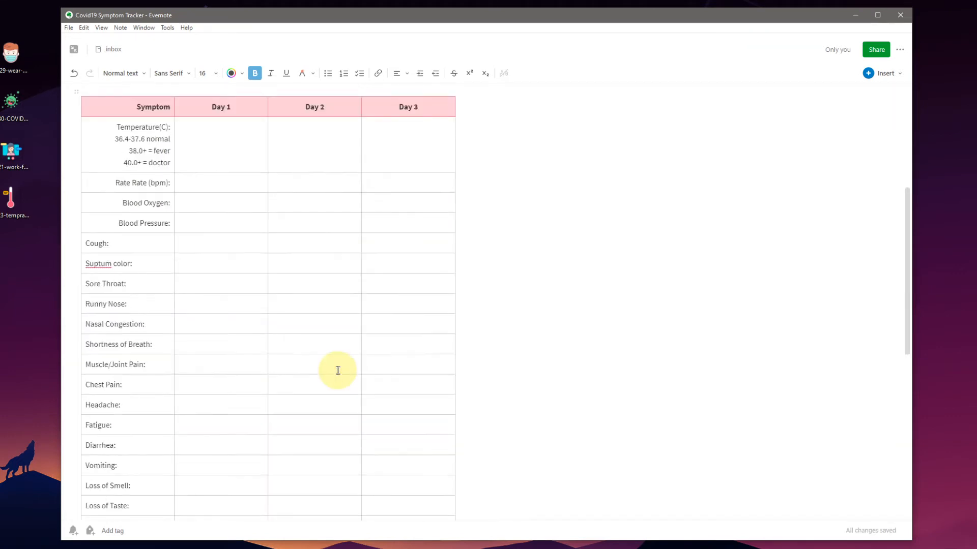
left_click(85, 301)
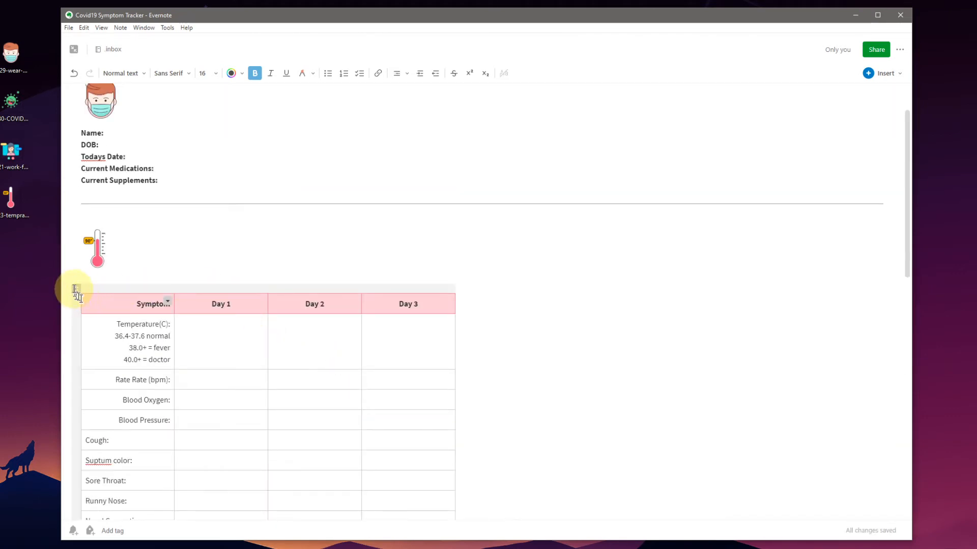
left_click(75, 293)
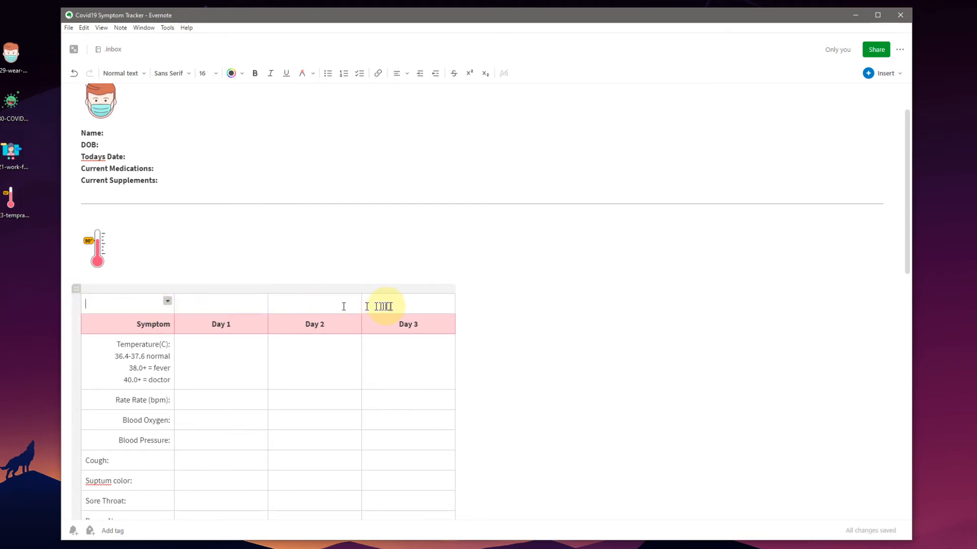
left_click(401, 307, "shift")
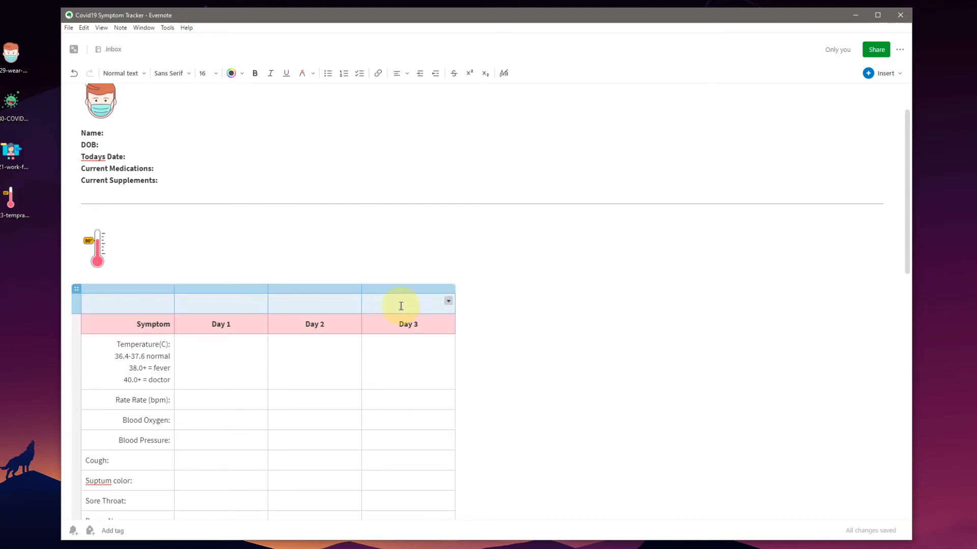
left_click(448, 301)
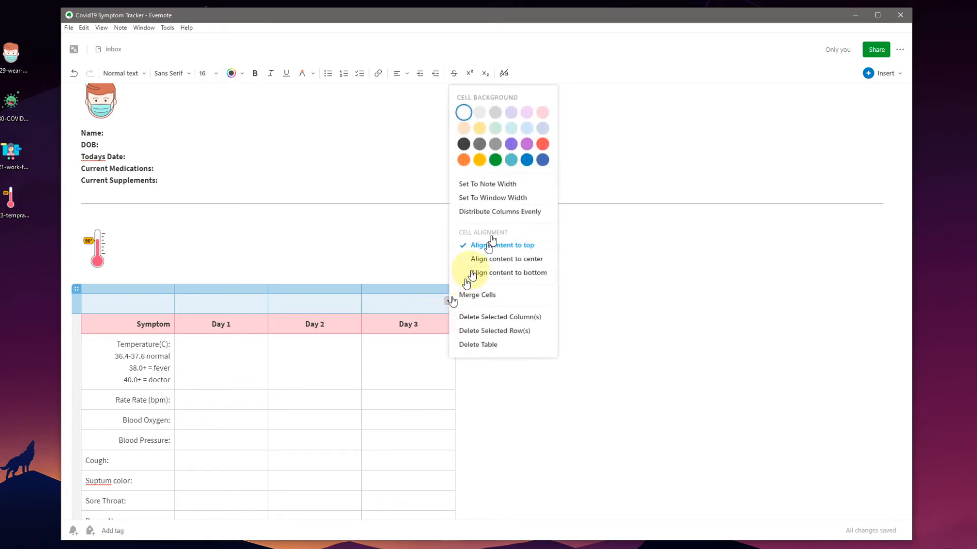
left_click(539, 119)
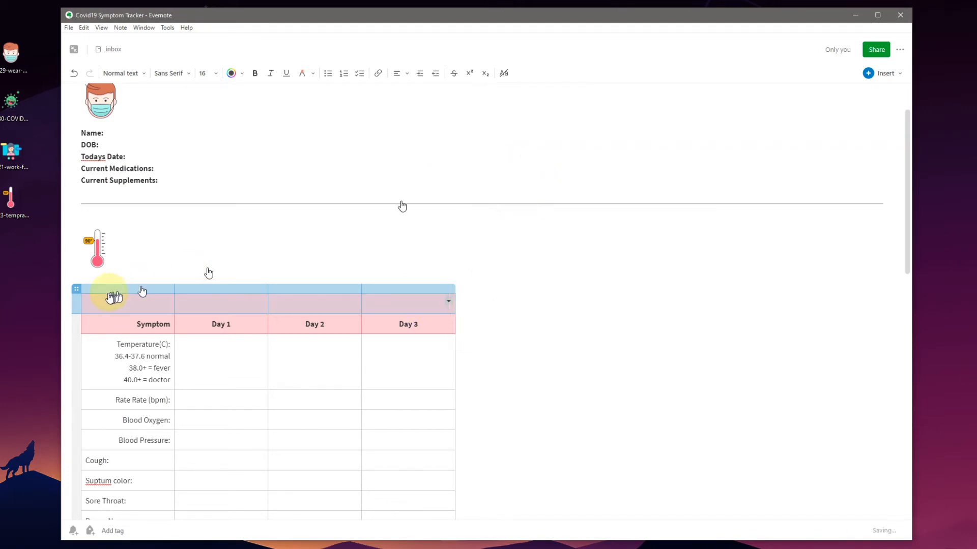
left_click(449, 300)
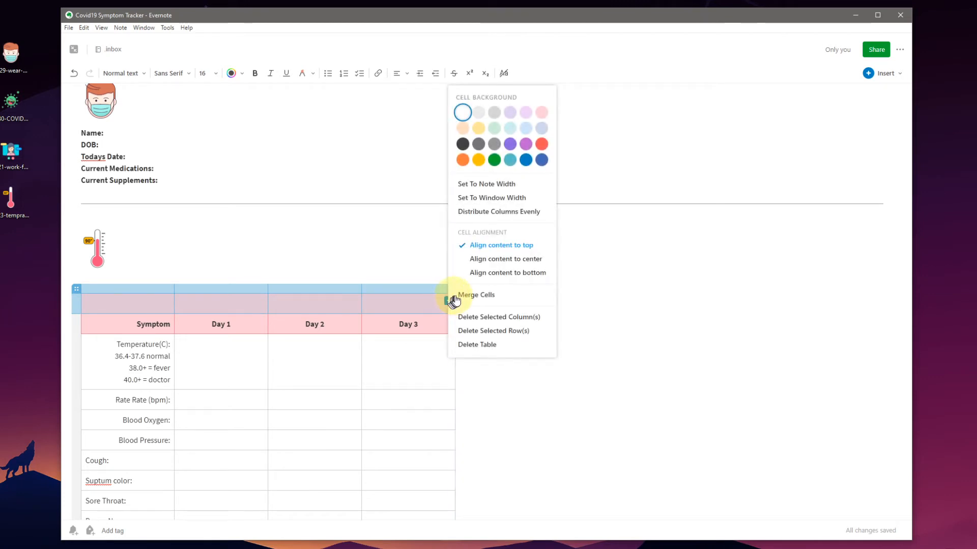
left_click(466, 299)
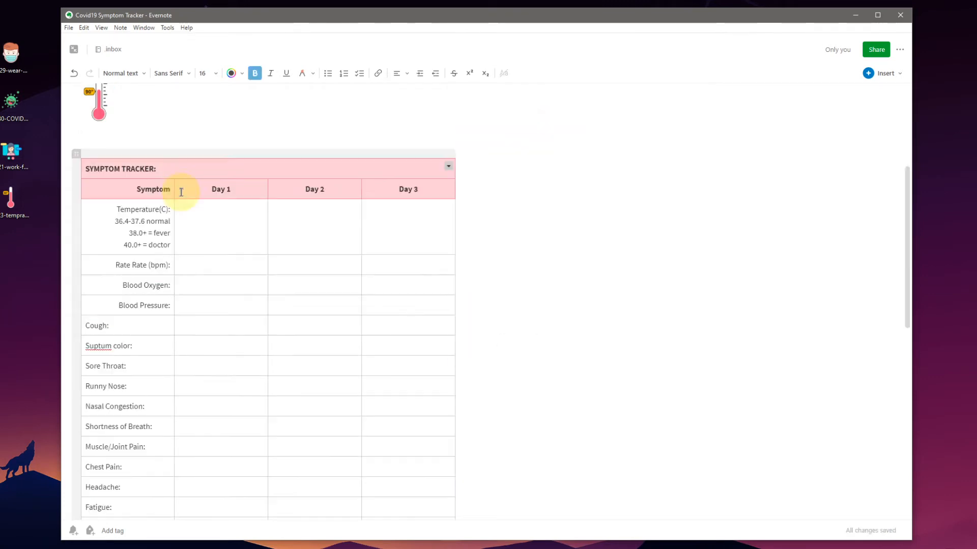
scroll(259, 236, "up", 2)
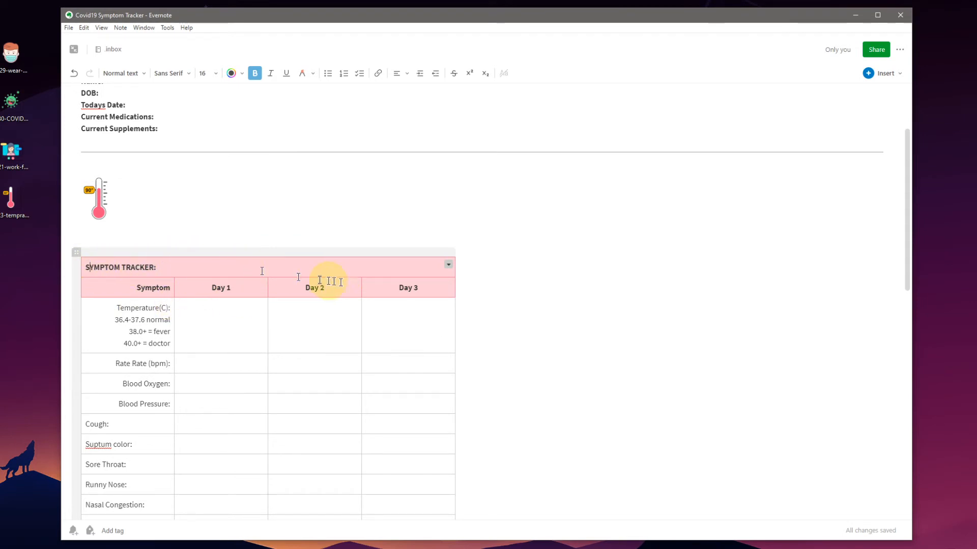
scroll(220, 213, "up", 2)
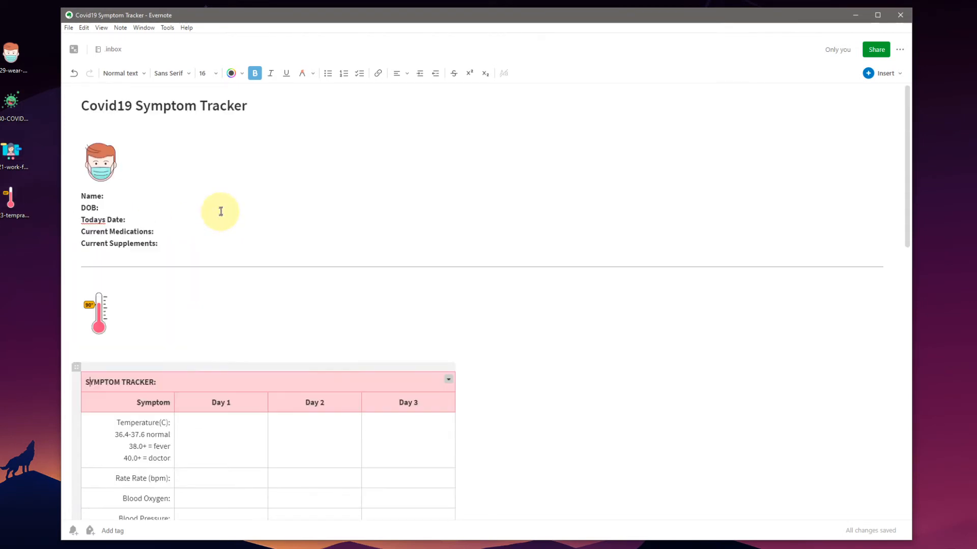
scroll(463, 240, "down", 13)
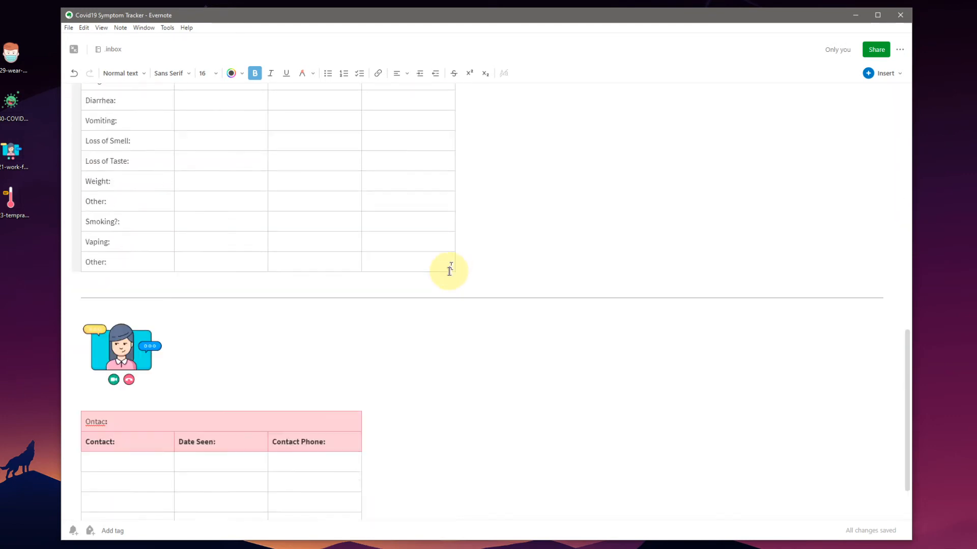
scroll(320, 299, "up", 15)
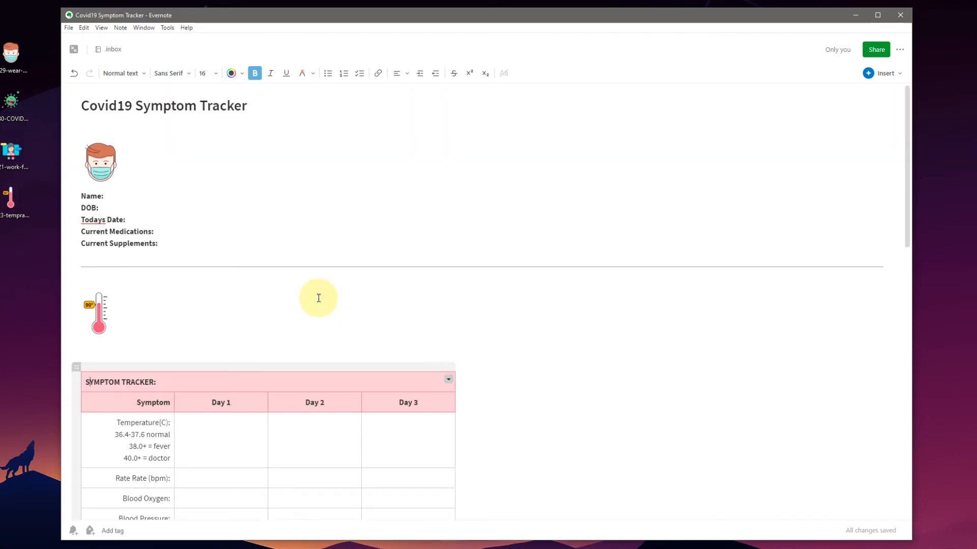
left_click(99, 329)
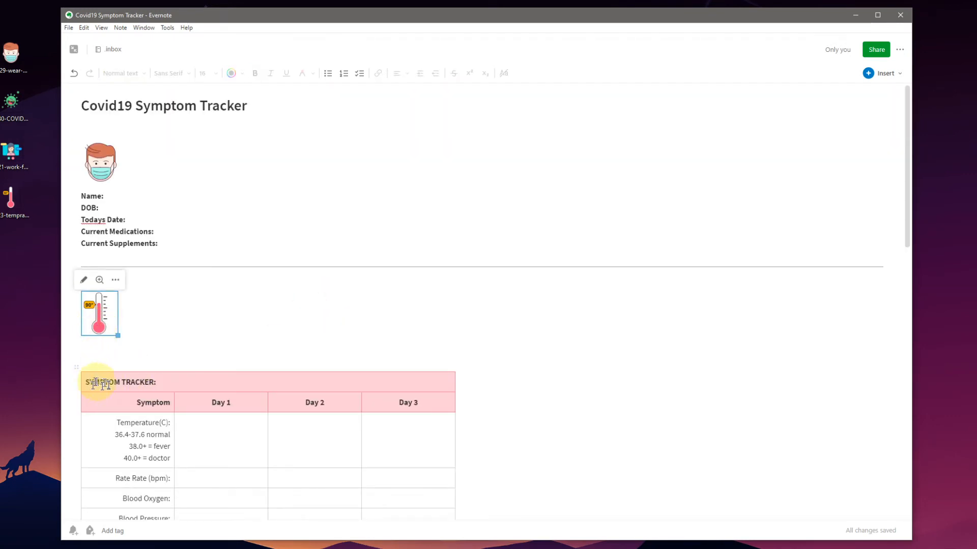
Unmerge the "SYMPTOM TRACKER:" title row of the symptom table back into separate cells.
left_click(167, 382)
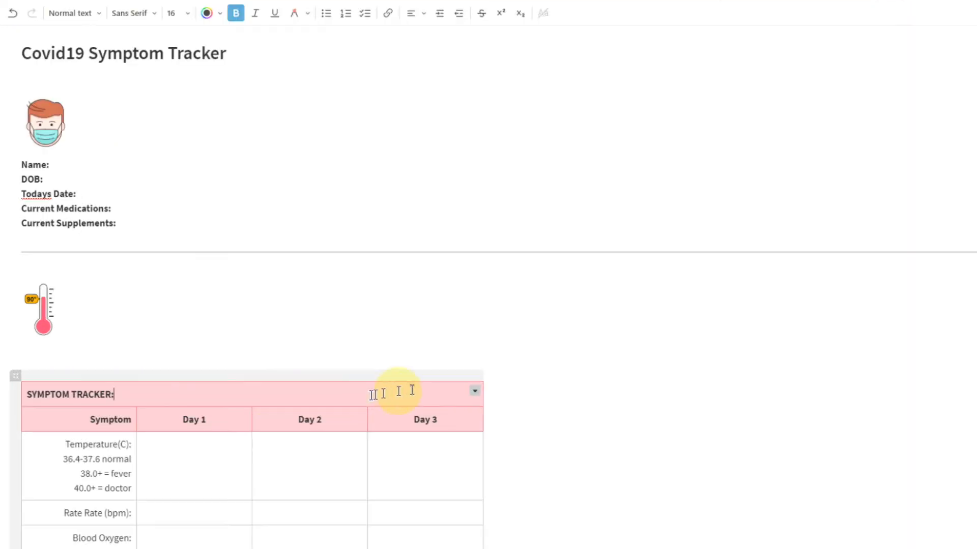
left_click(474, 391)
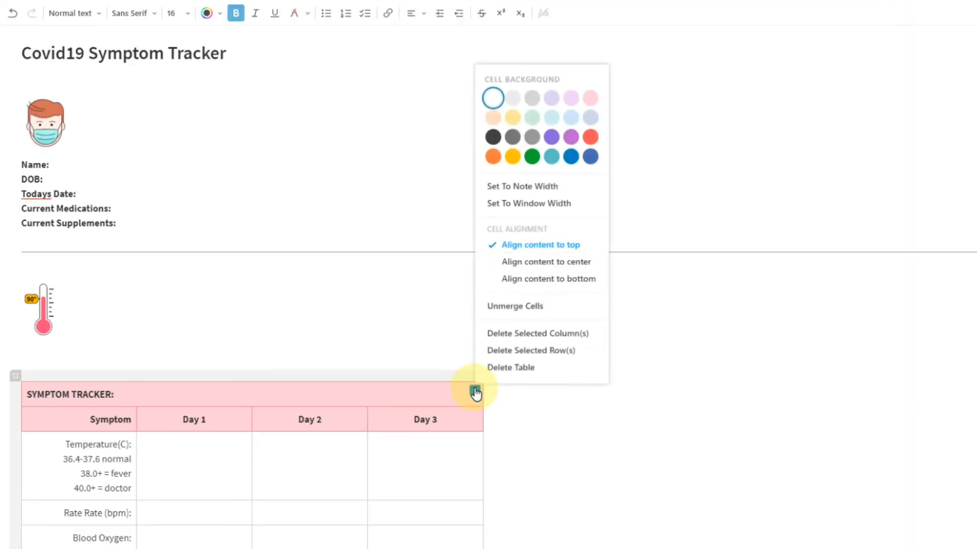
left_click(545, 310)
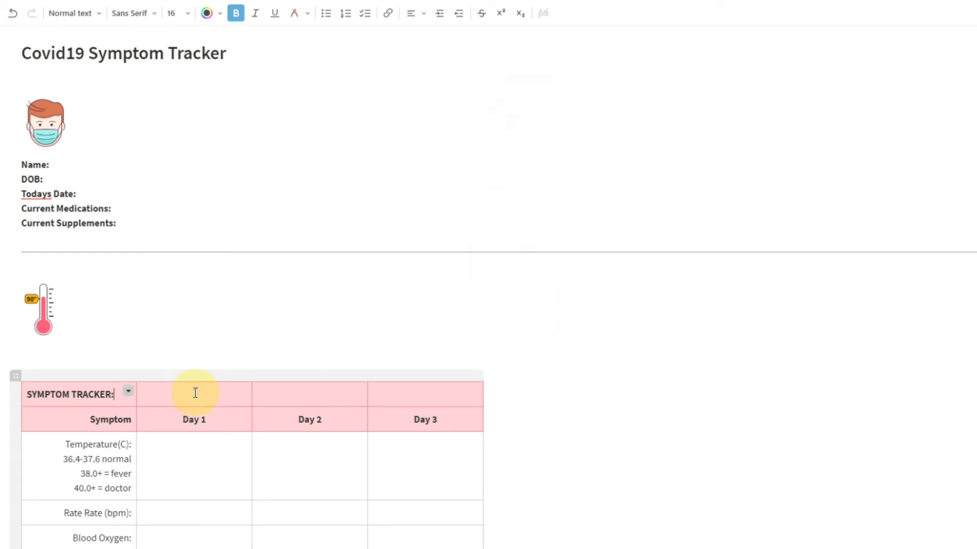
Move the "SYMPTOM TRACKER:" title from the row's first cell into the cell above Day 1.
key("shift+Home")
key("ctrl+c")
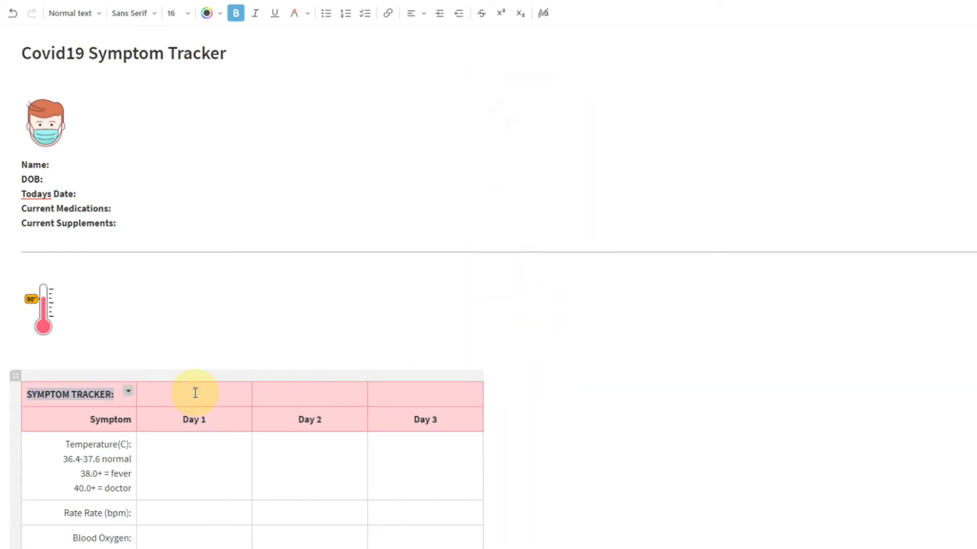
key("BackSpace")
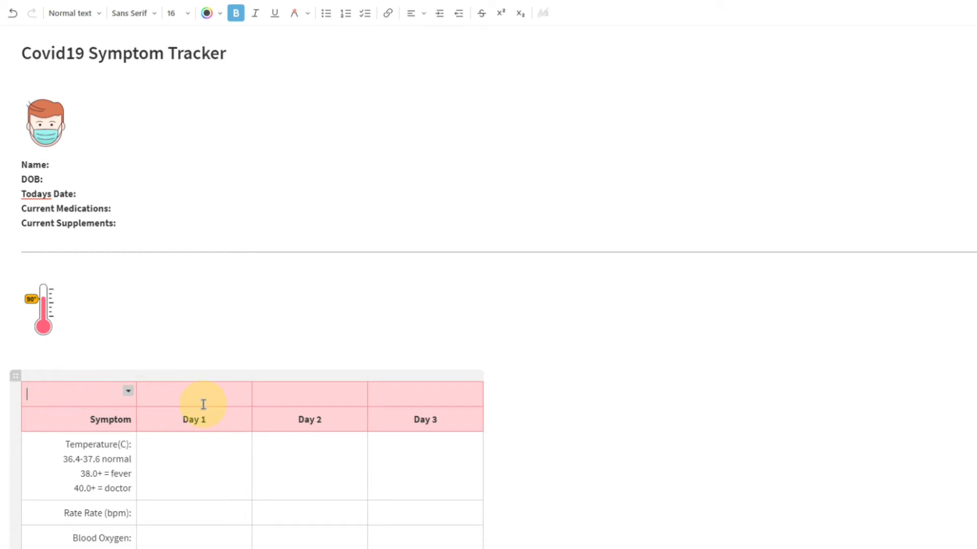
right_click(169, 393)
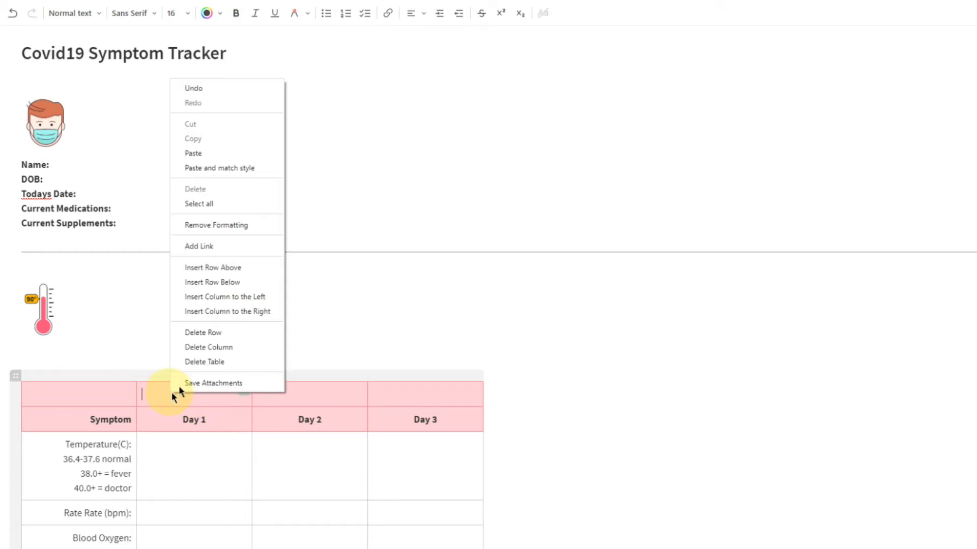
left_click(195, 153)
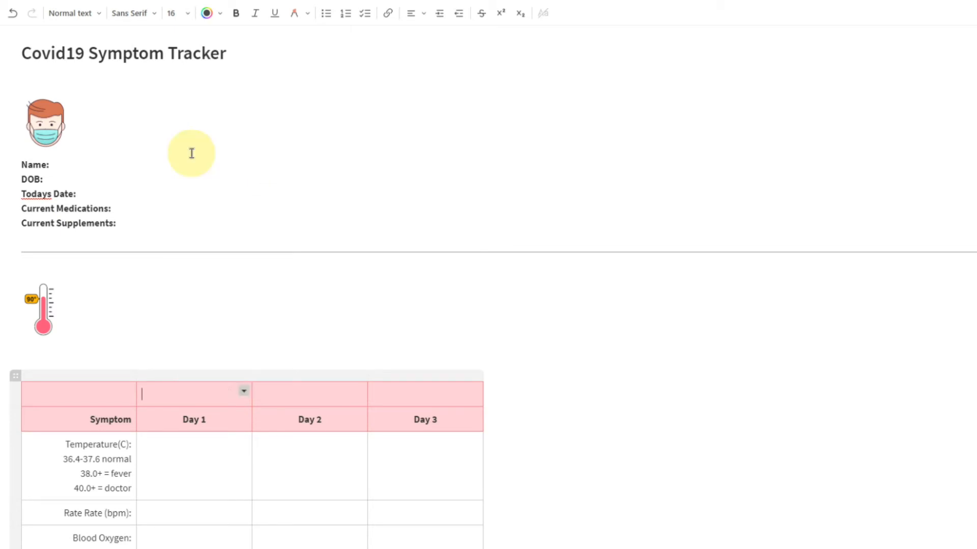
Merge the title row's three cells above Day 1, Day 2 and Day 3 in the symptom table.
left_click(402, 398, "shift")
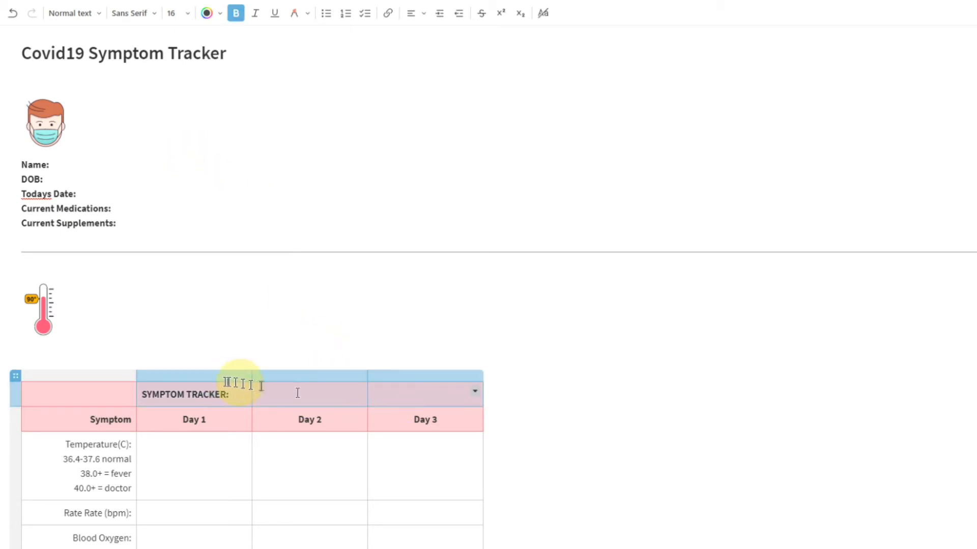
left_click(475, 390)
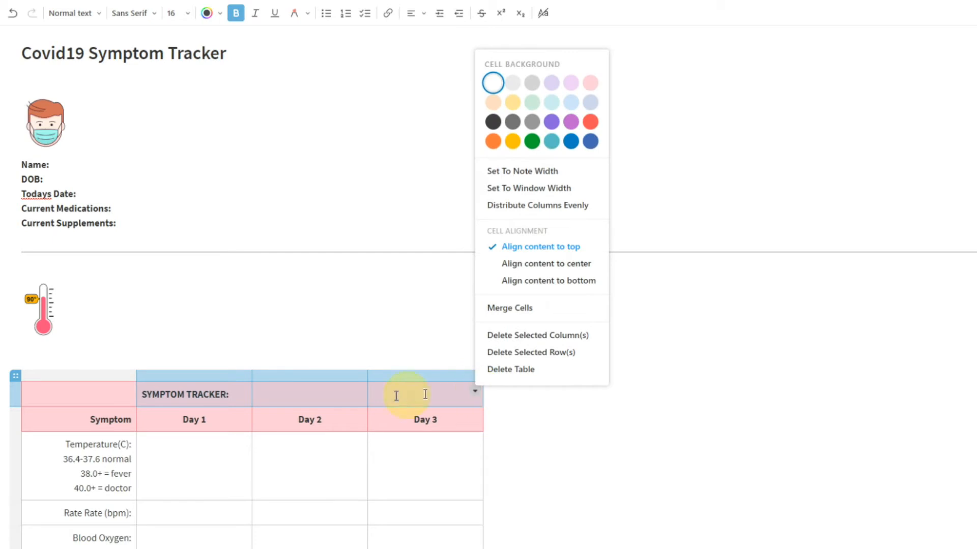
left_click(514, 310)
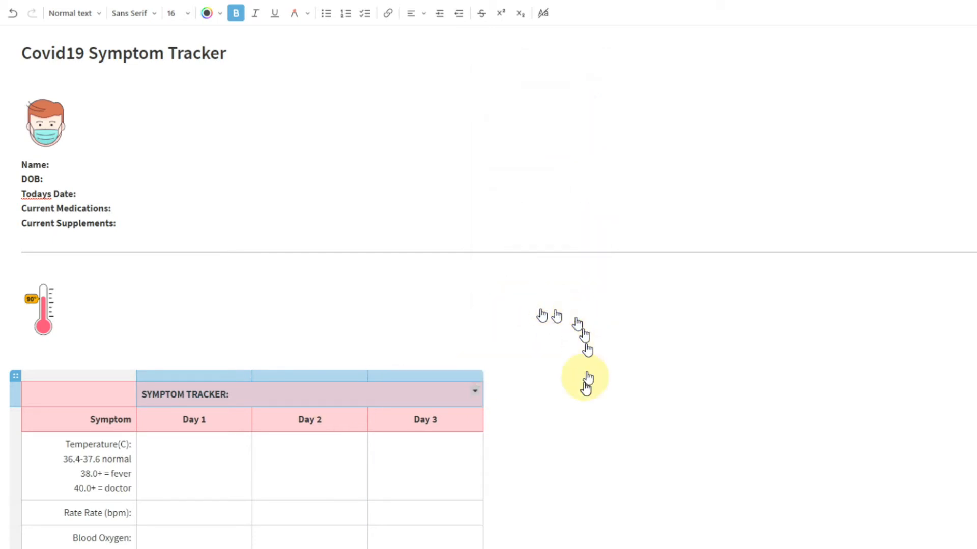
Move the thermometer image into the first cell of the symptom table's title row and vertically center that cell's content.
left_click(50, 313)
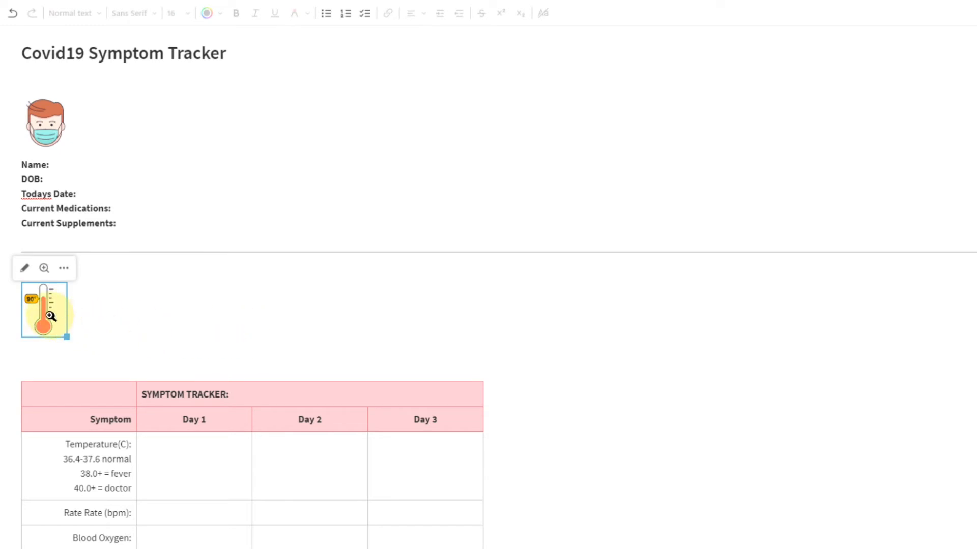
left_click_drag(45, 318, 72, 399)
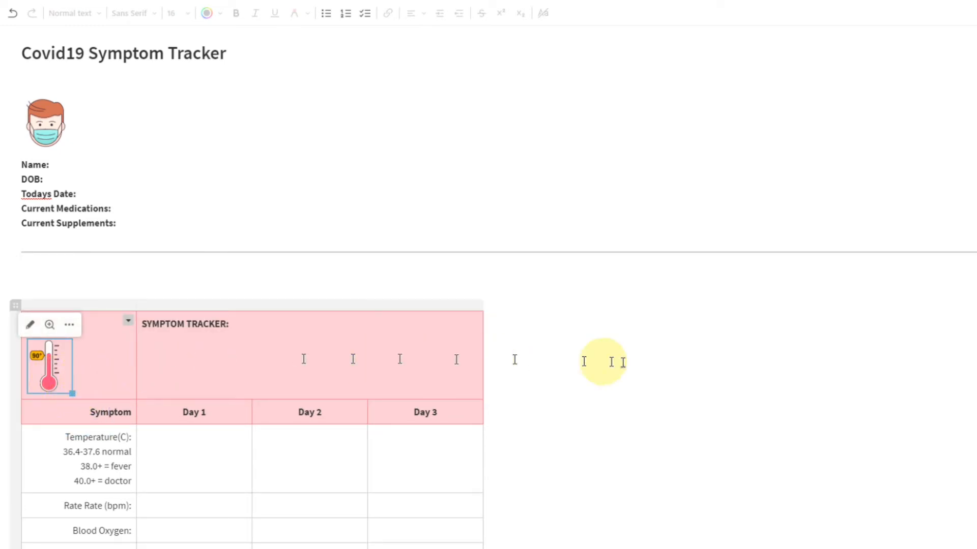
left_click(10, 361)
left_click(69, 365)
left_click(128, 321)
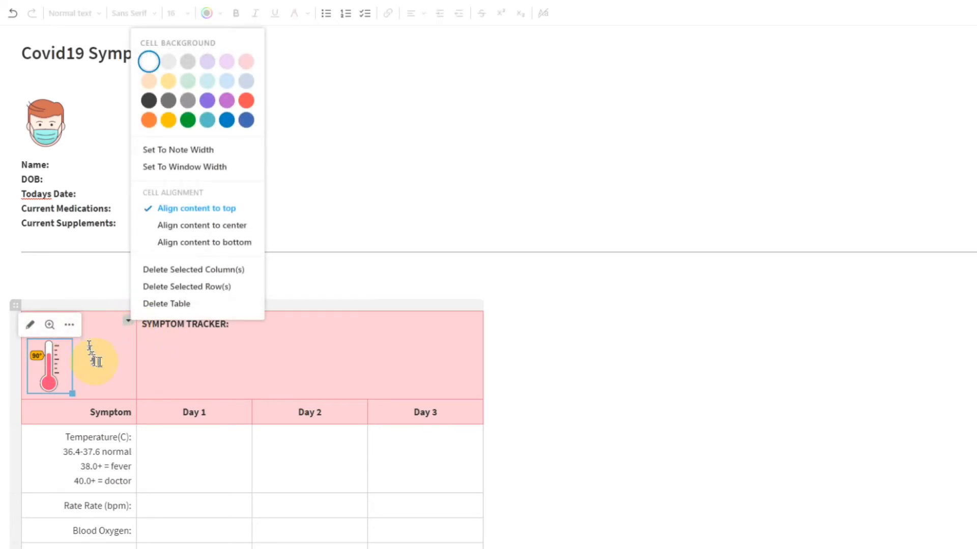
left_click(209, 231)
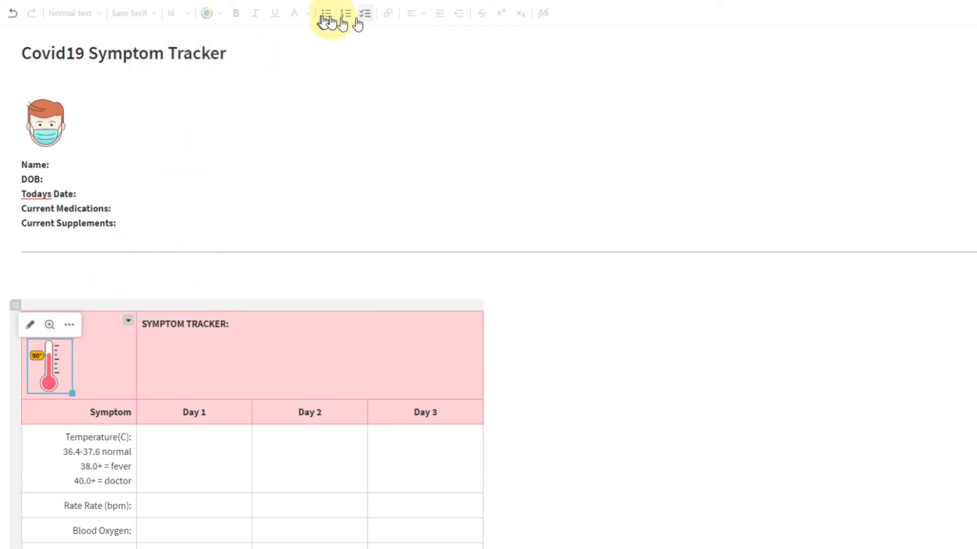
Center the "SYMPTOM TRACKER:" title horizontally in its merged cell.
left_click(94, 369)
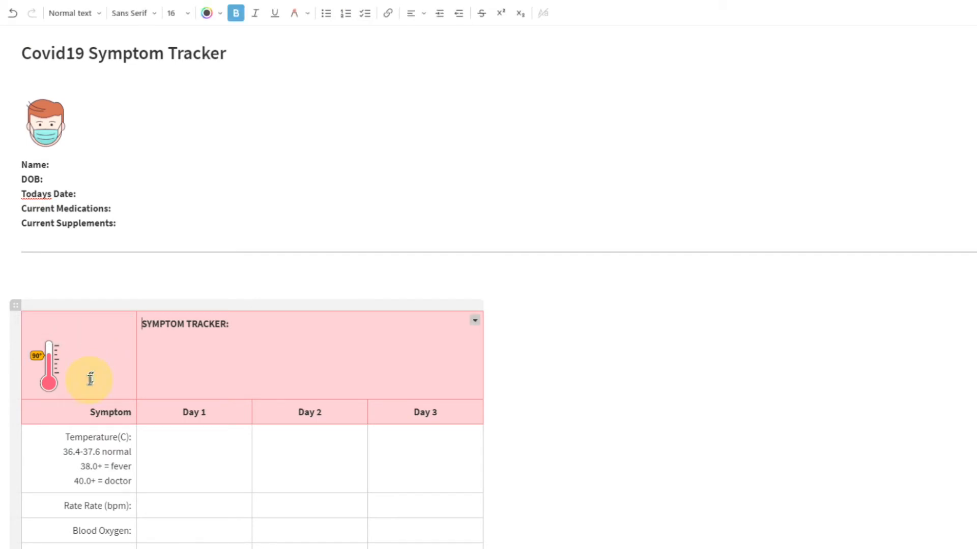
left_click(416, 14)
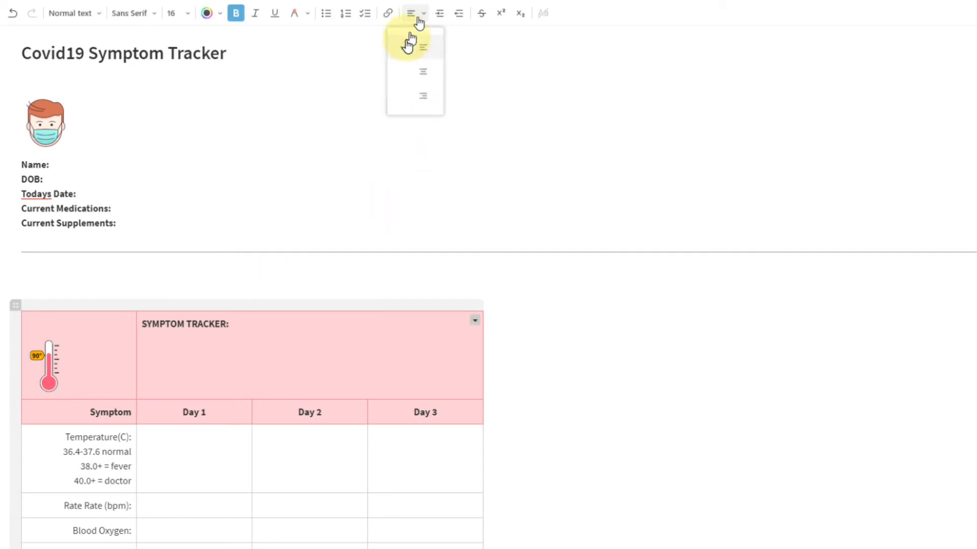
left_click(419, 74)
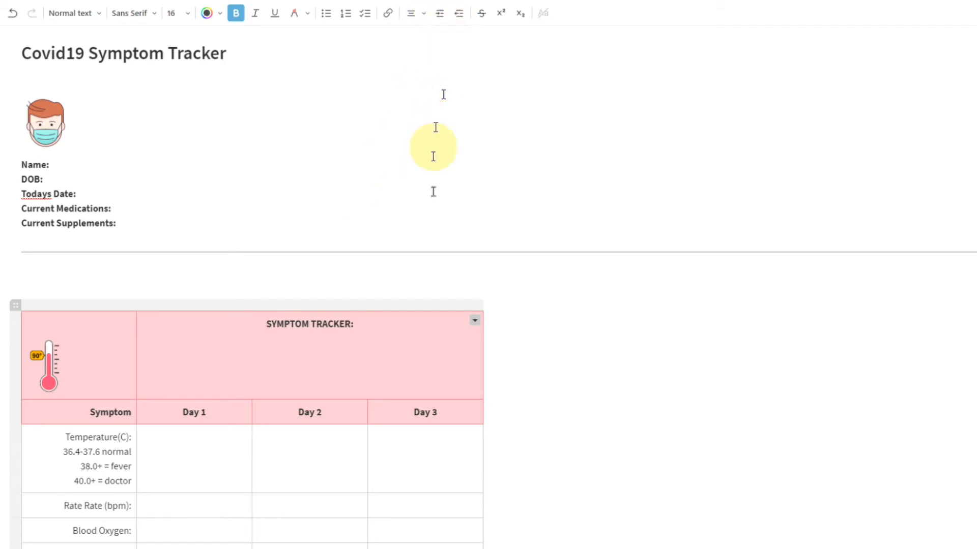
Remove the blank lines above and below the thermometer image in the title row's first cell.
left_click(105, 319)
key("Delete")
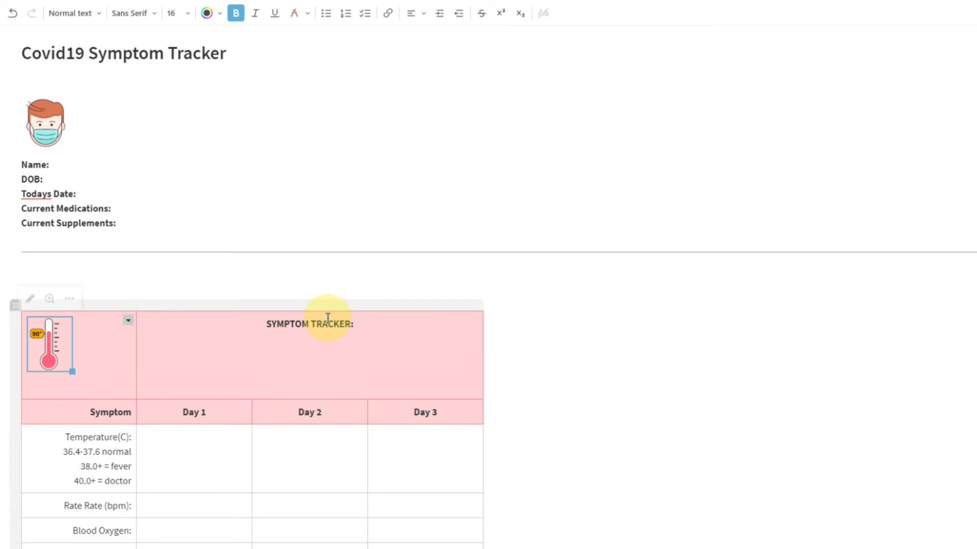
left_click(49, 392)
key("BackSpace")
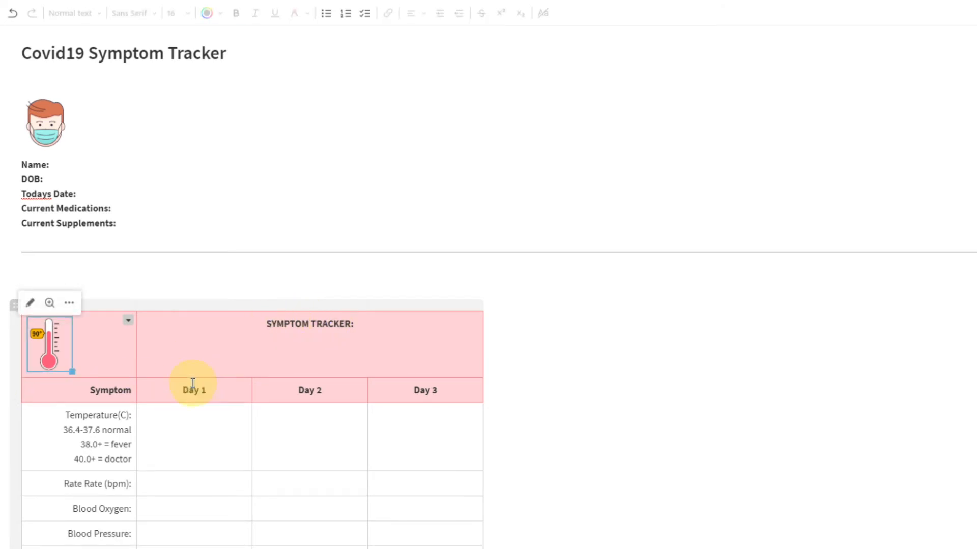
left_click(98, 345)
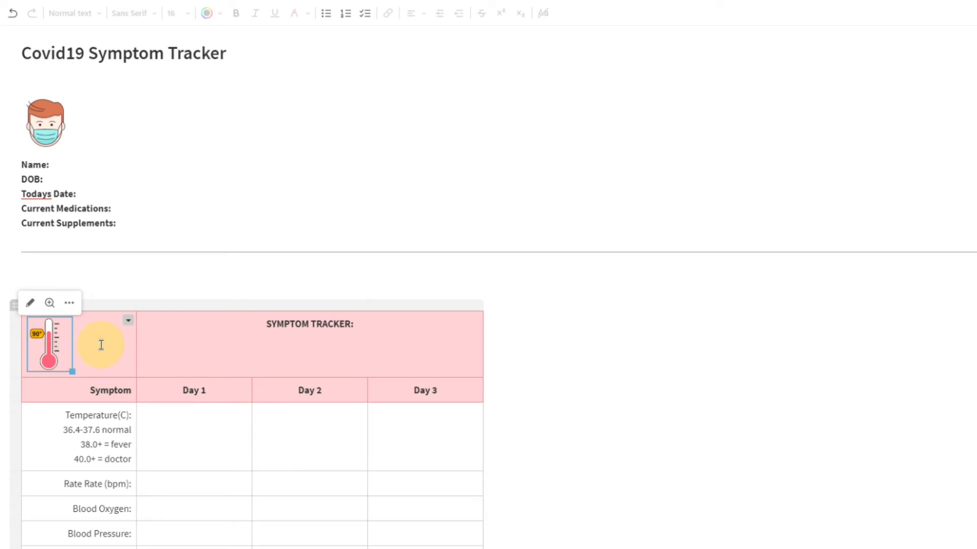
left_click(48, 343)
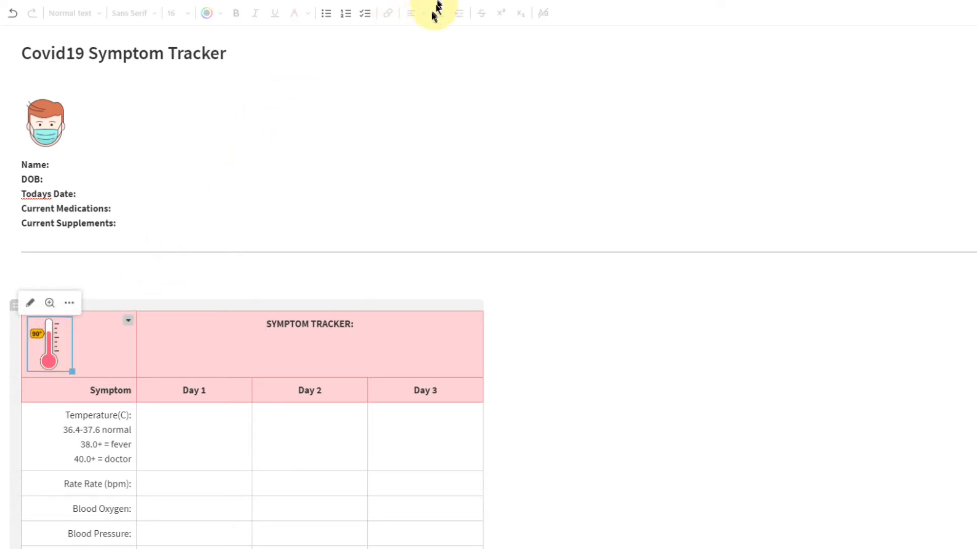
left_click(86, 344)
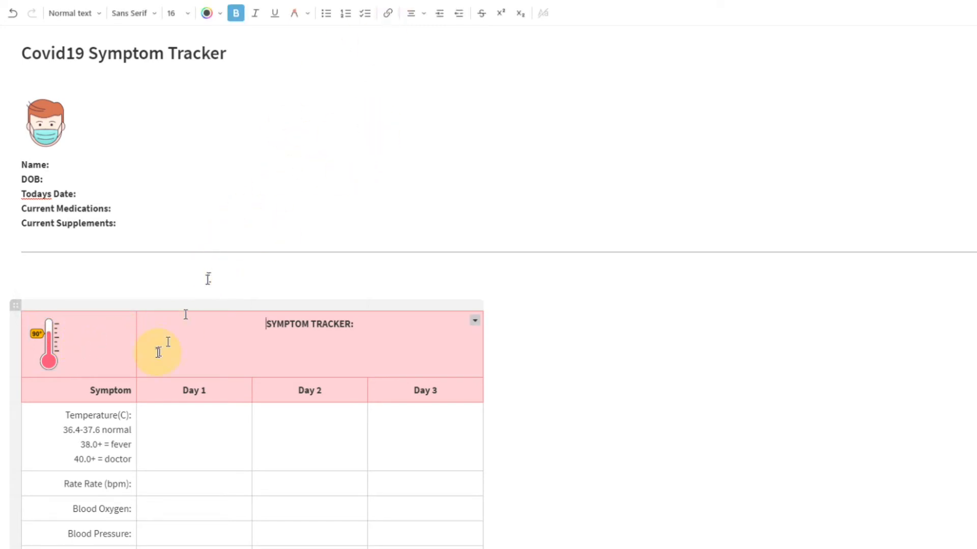
left_click_drag(138, 350, 113, 352)
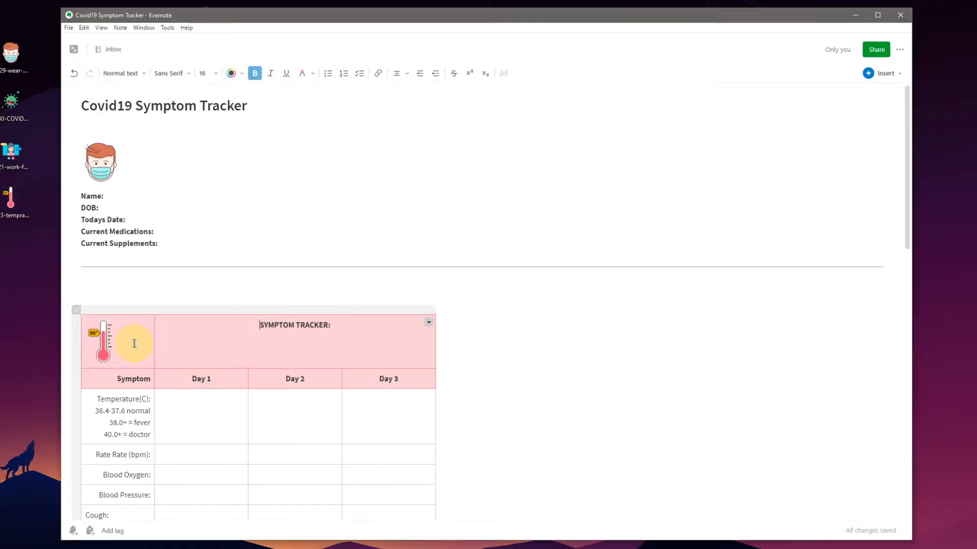
left_click(113, 343)
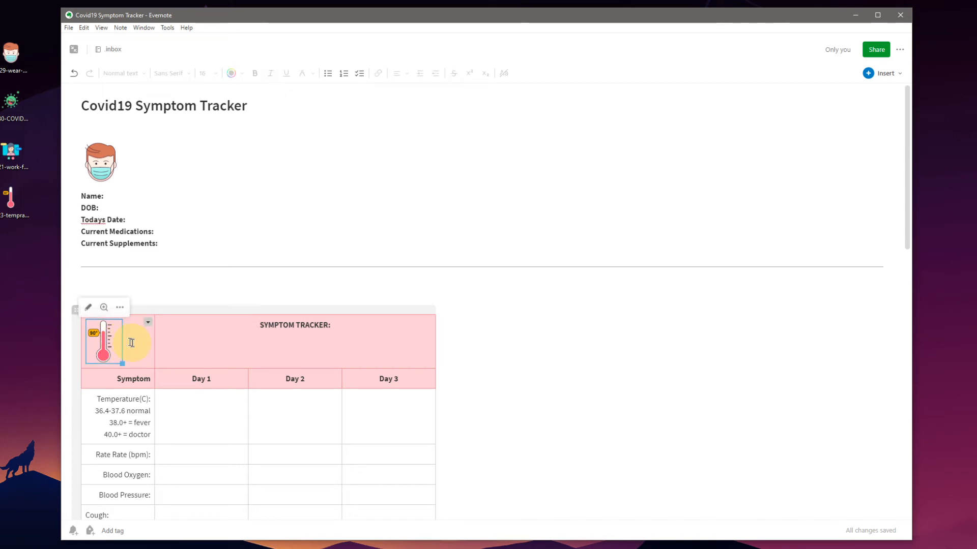
type("fd")
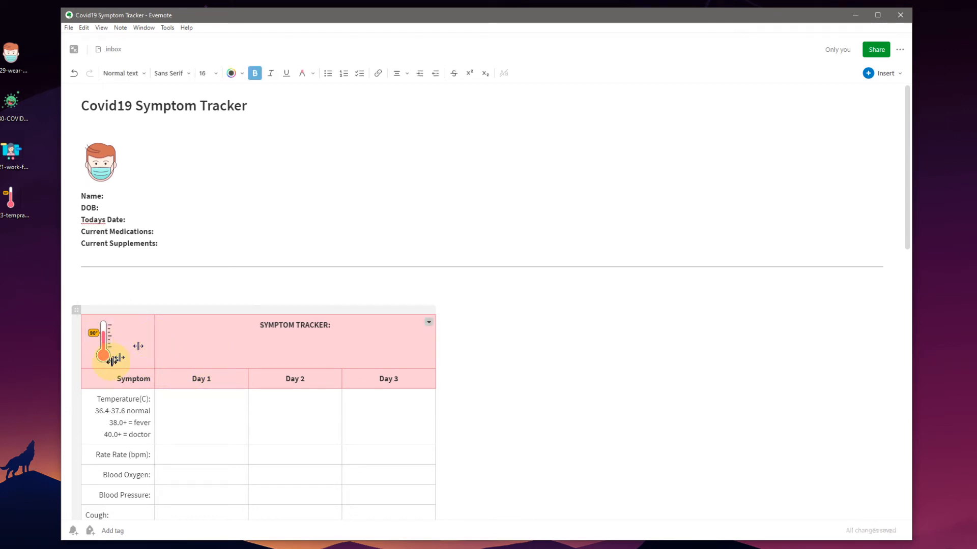
left_click(111, 347)
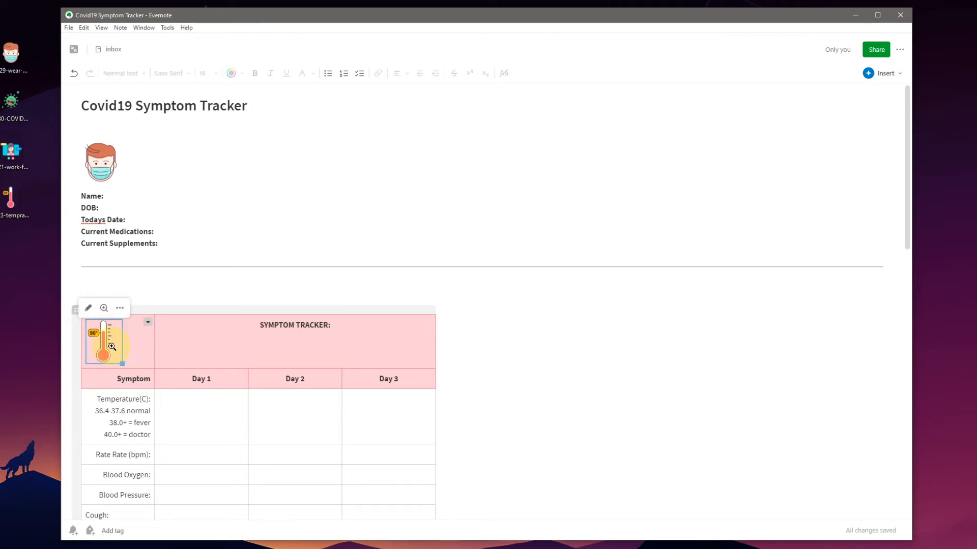
key("Right")
type("x")
key("BackSpace")
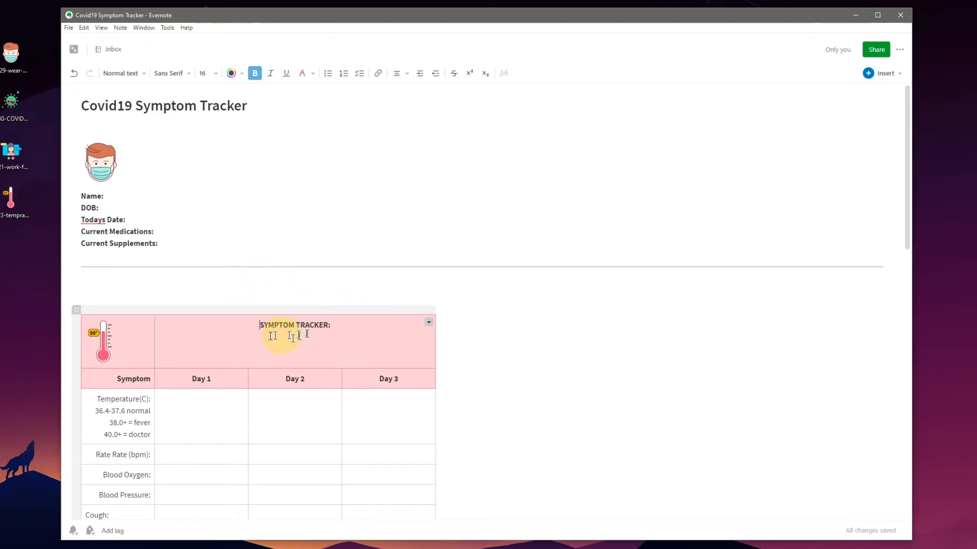
Vertically center the "SYMPTOM TRACKER:" title in its merged cell and left-align its text.
left_click(429, 322)
left_click(489, 258)
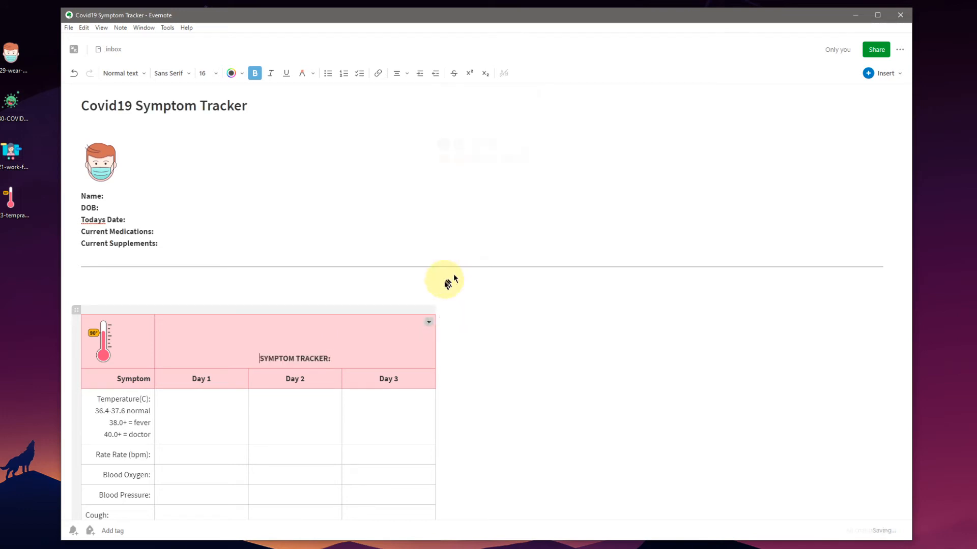
left_click(431, 322)
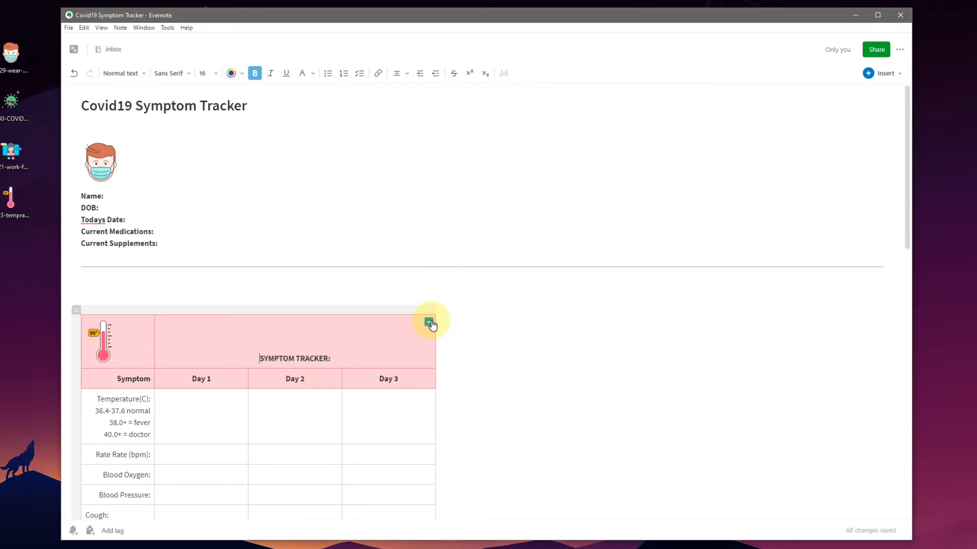
left_click(471, 244)
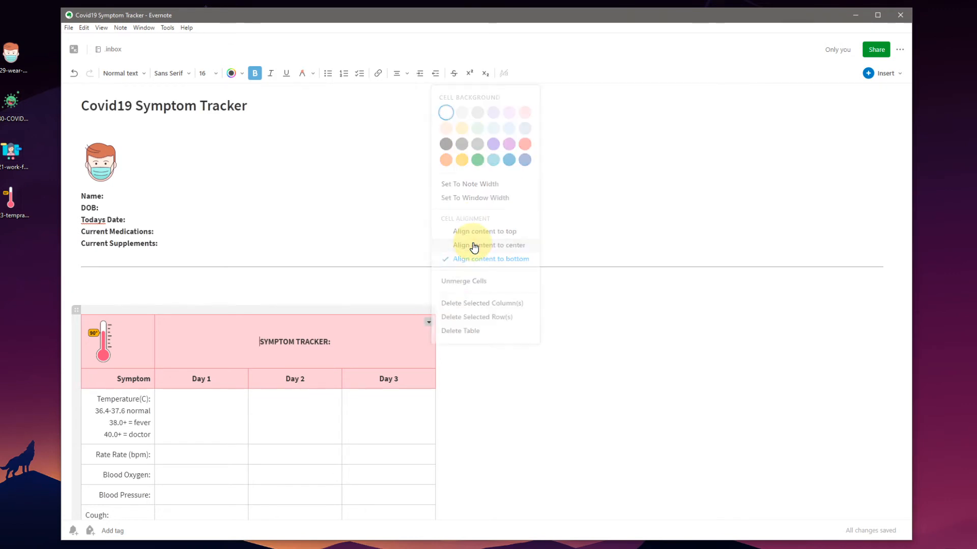
left_click(404, 77)
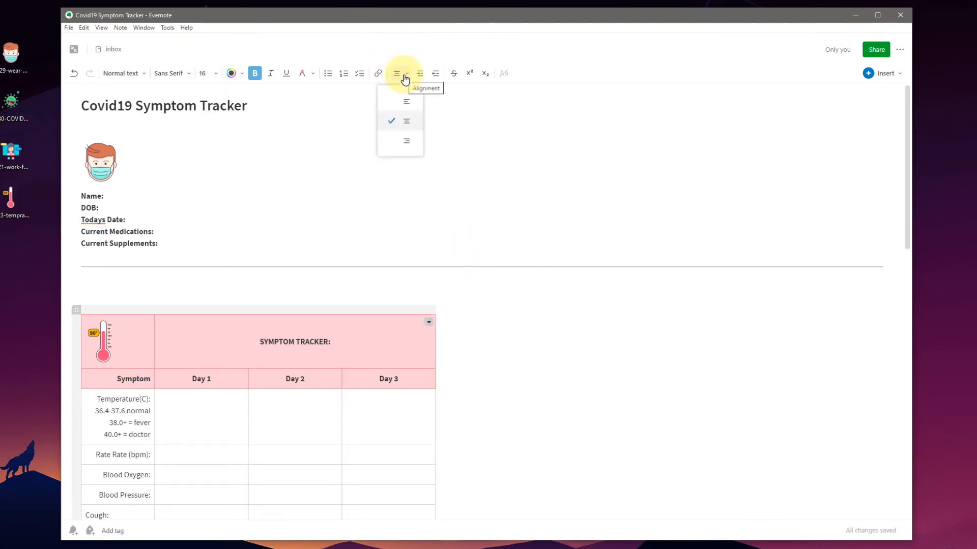
left_click(403, 101)
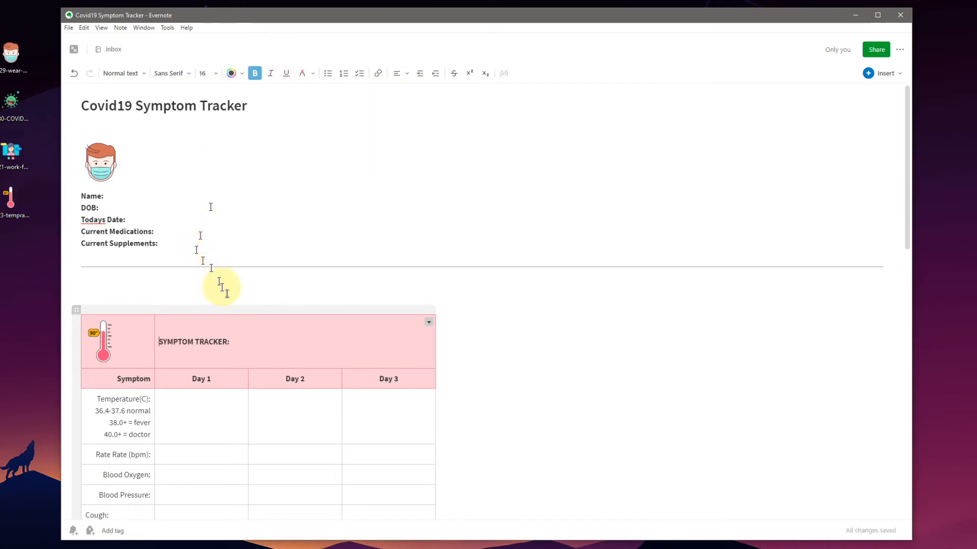
Set the "SYMPTOM TRACKER:" title's font size to 20.
triple_click(235, 337)
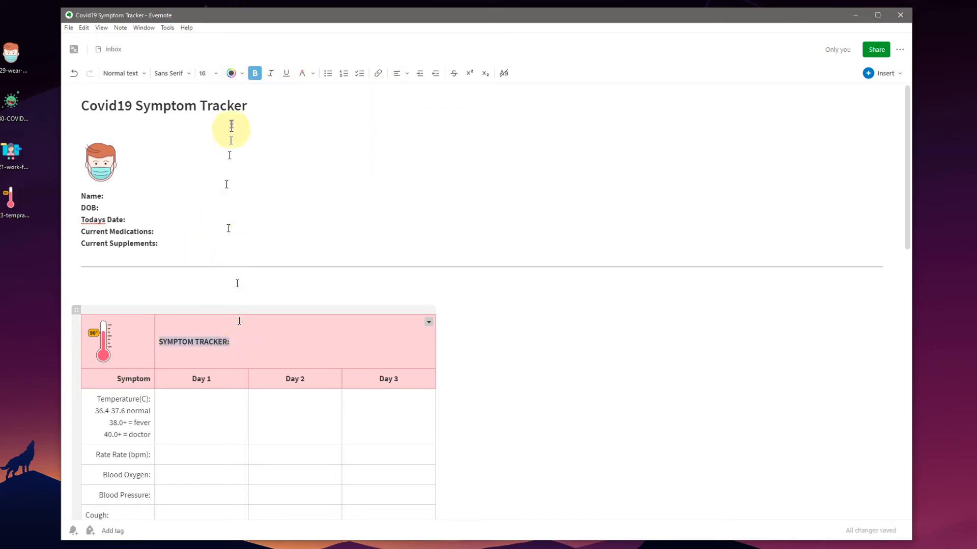
left_click(218, 76)
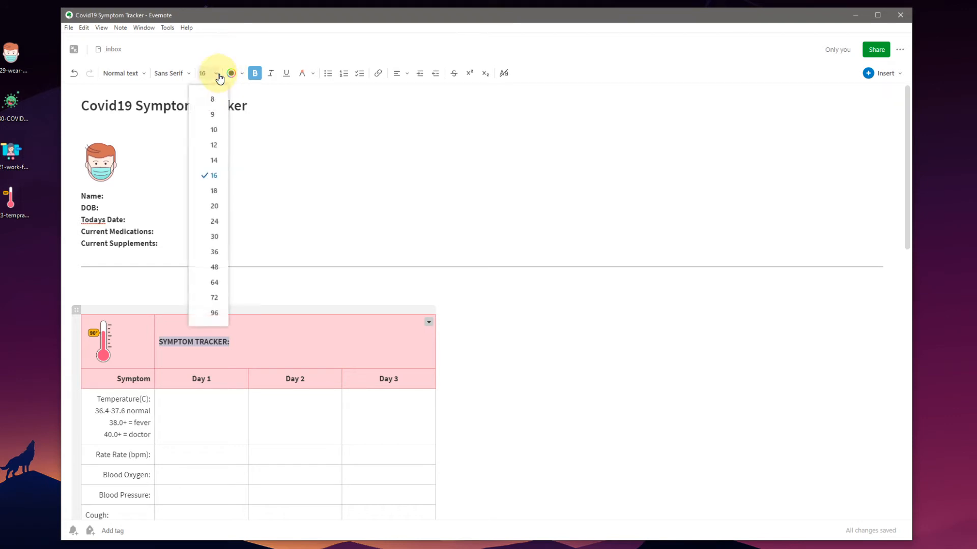
left_click(213, 208)
left_click(509, 394)
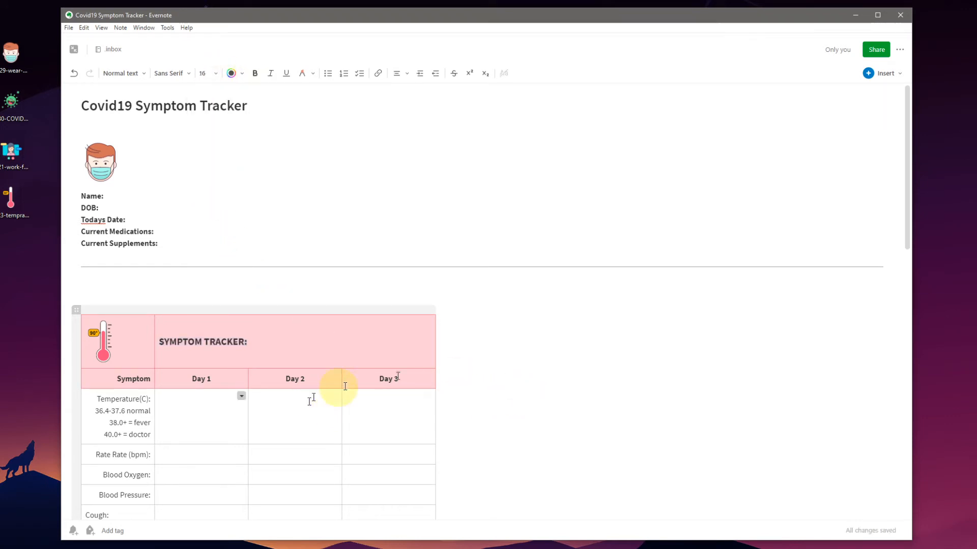
Retype the contact table's title as "CONTACT TRACING:" and make it bold.
scroll(475, 391, "down", 5)
scroll(481, 381, "down", 7)
triple_click(122, 352)
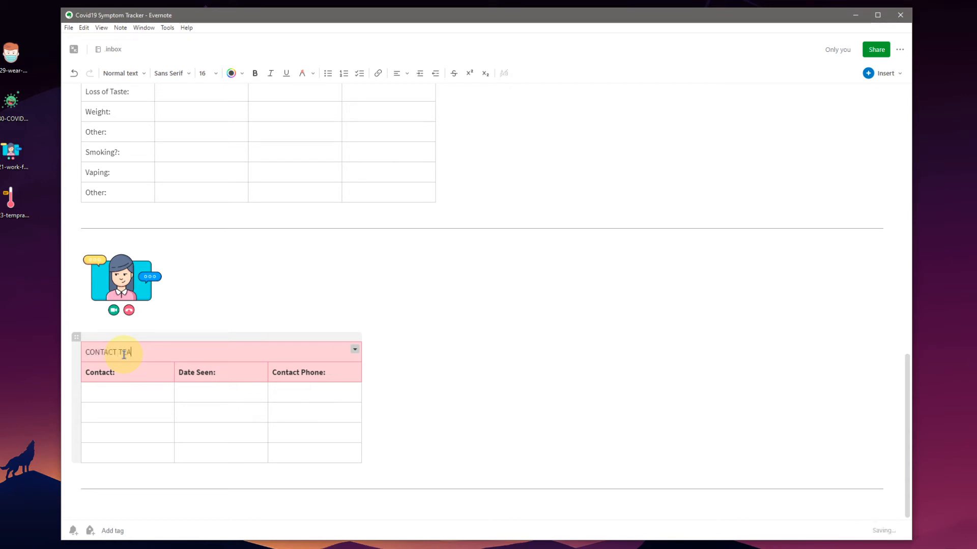
type("RACING:")
triple_click(156, 354)
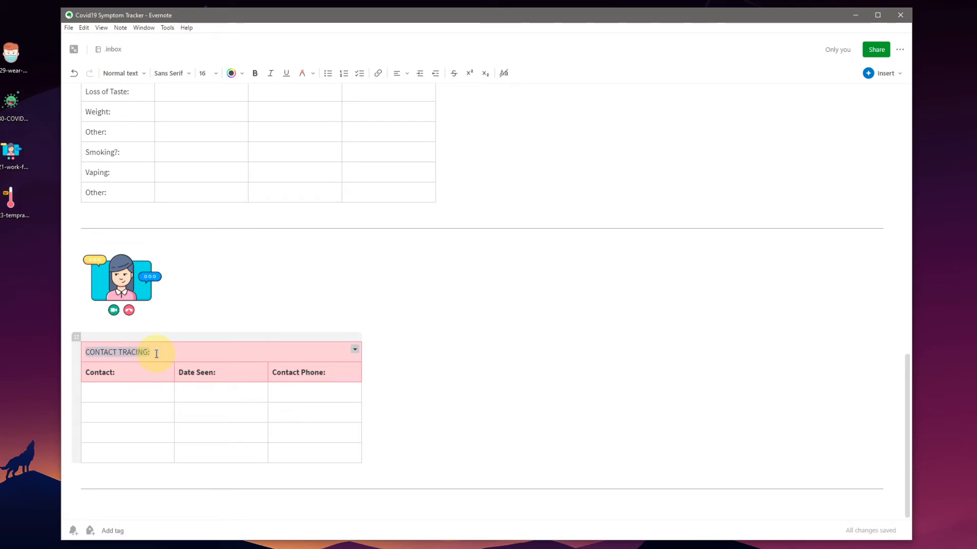
left_click(254, 73)
left_click(204, 327)
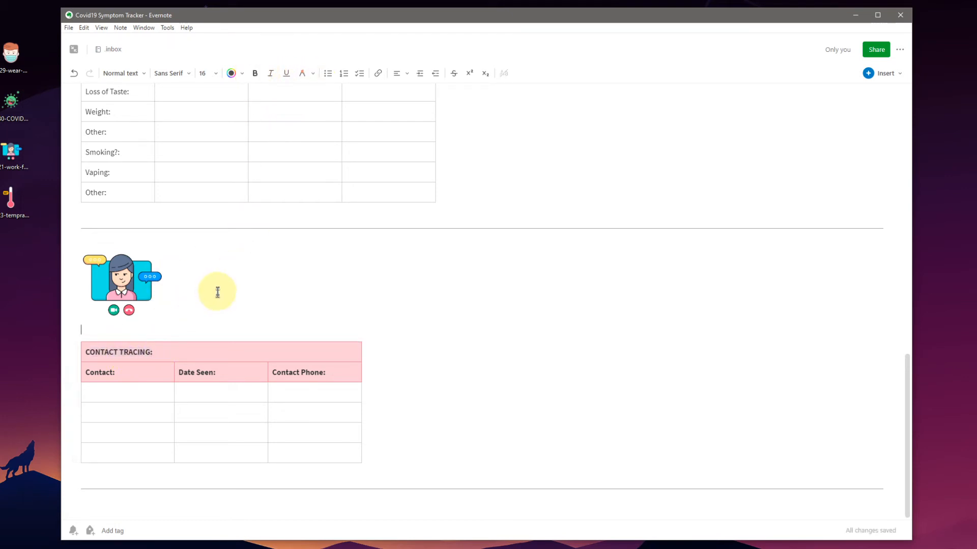
Shrink the video-call illustration and move it into the contact table's title row, above the "CONTACT TRACING:" text.
left_click(95, 285)
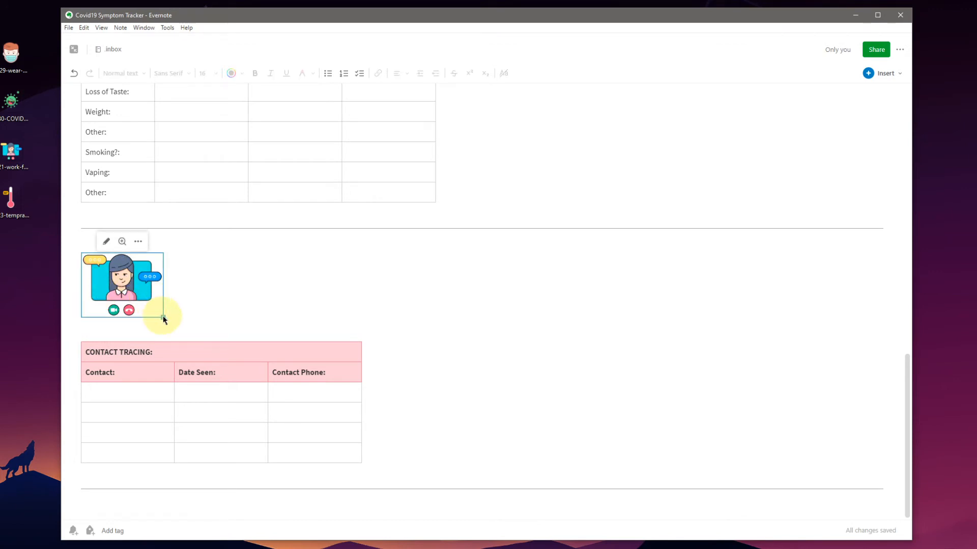
mouse_move(114, 318)
left_mouse_down()
mouse_move(95, 355)
mouse_move(109, 357)
mouse_move(84, 352)
left_mouse_up()
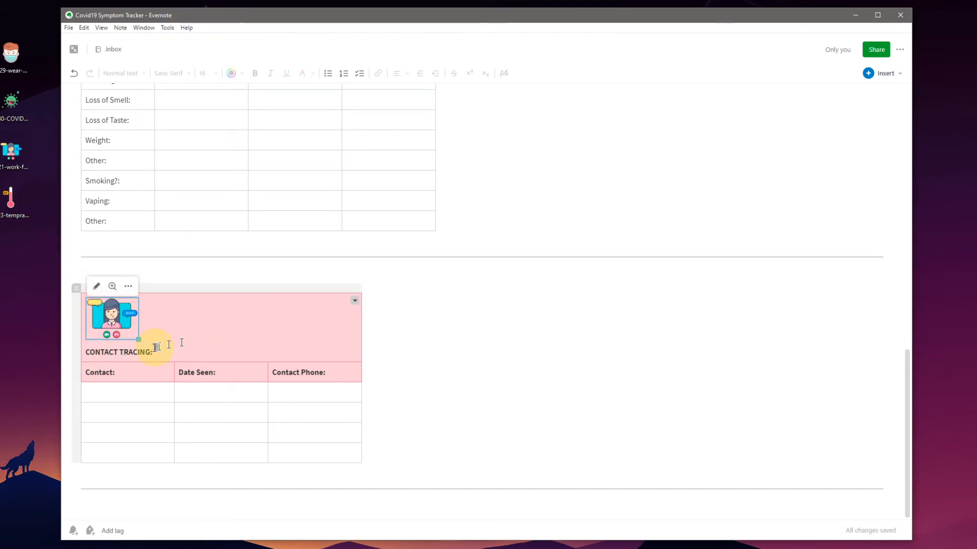
Cut the "CONTACT TRACING:" text from the contact table's title row and unmerge that row's cells.
left_click(548, 357)
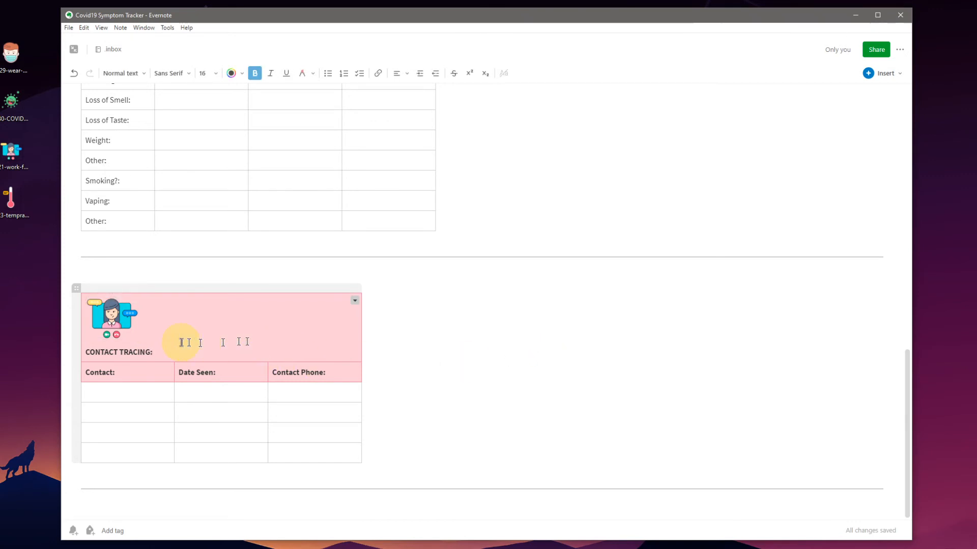
key("shift+Home")
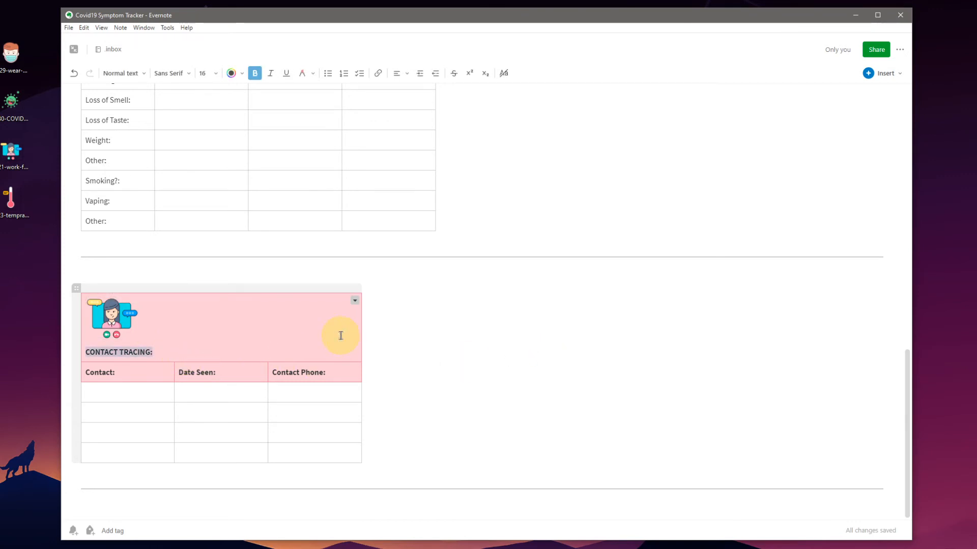
key("BackSpace")
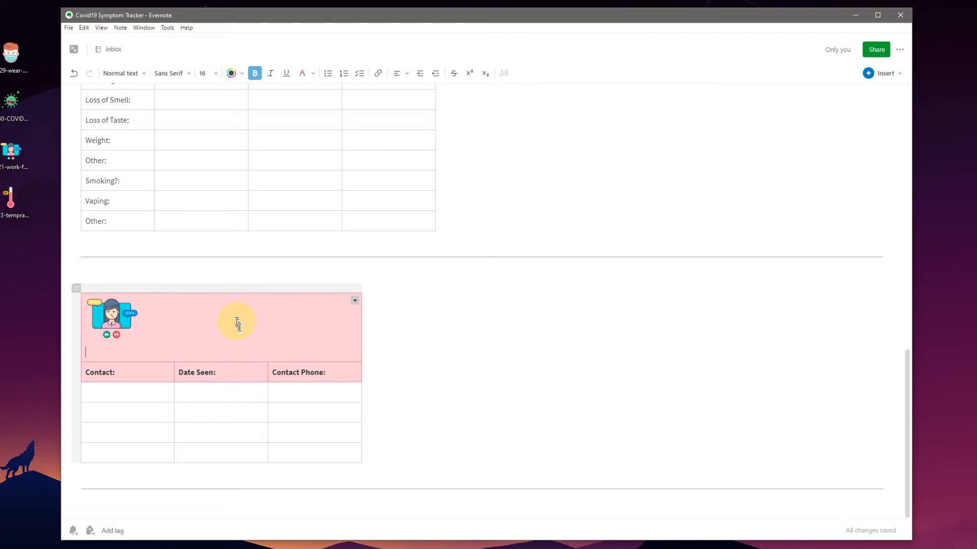
left_click(355, 300)
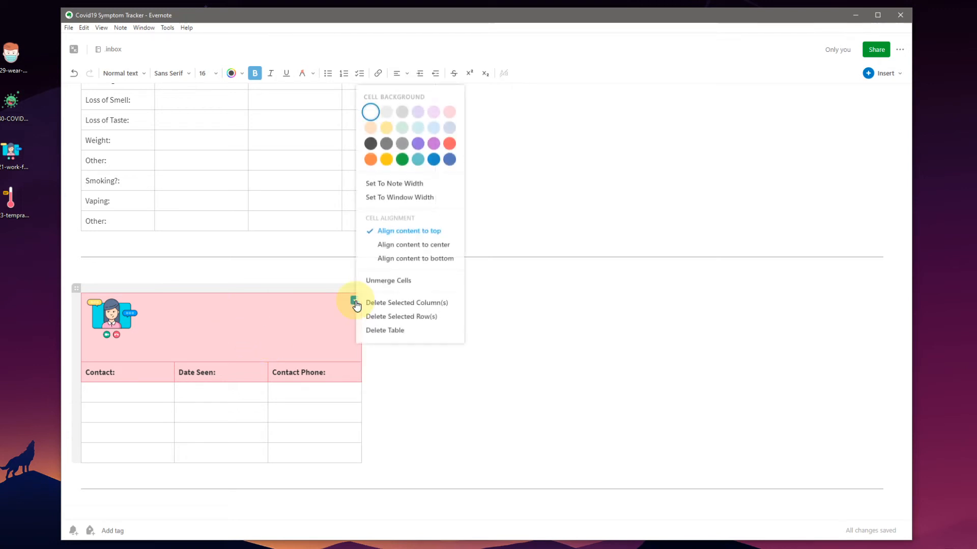
left_click(374, 280)
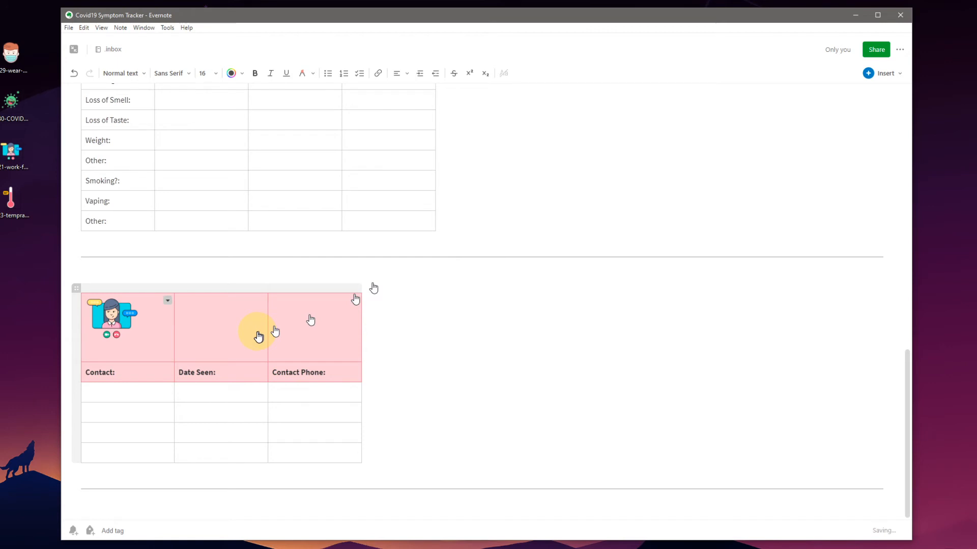
Merge the title-row cells above "Date Seen:" and "Contact Phone:" in the contact table.
left_click_drag(301, 333, 227, 314)
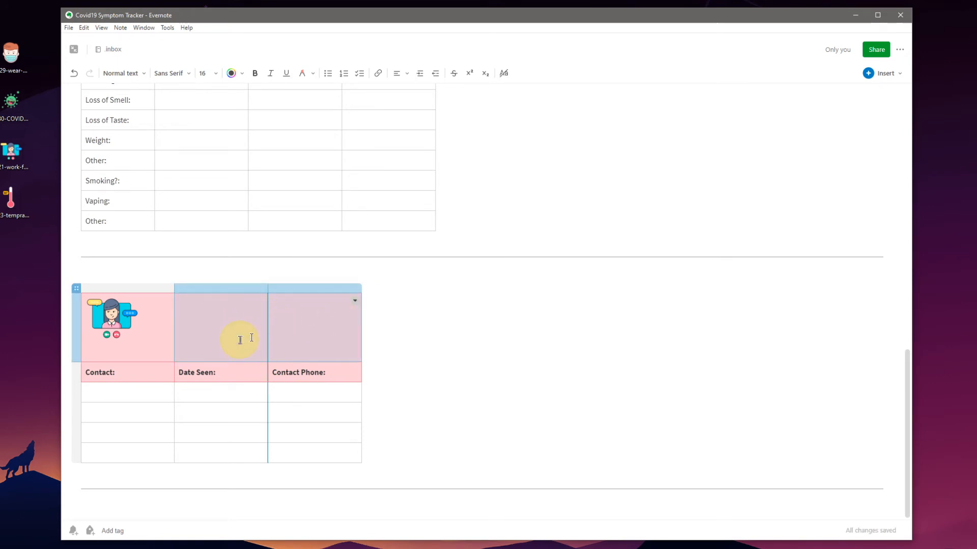
left_click(355, 302)
left_click(383, 298)
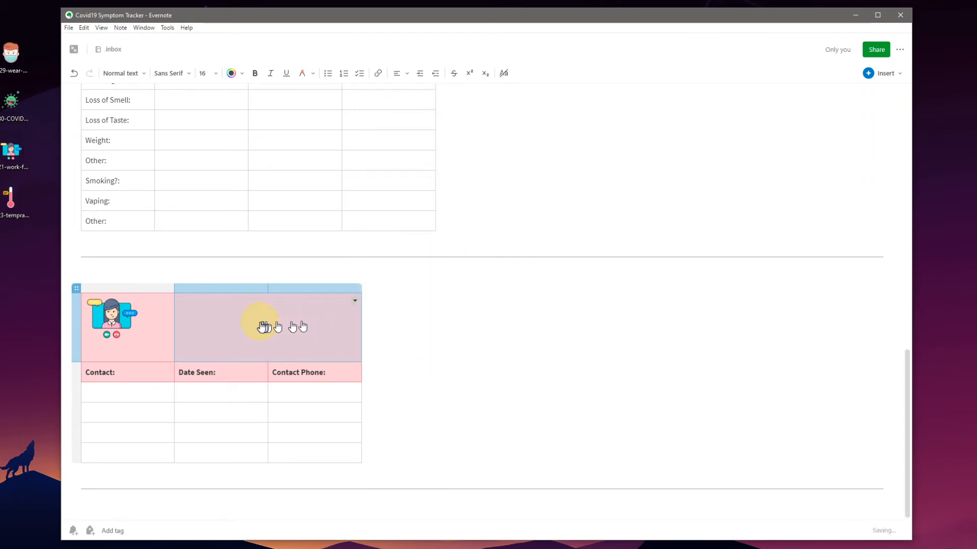
Paste "CONTACT TRACING:" into the merged title cell beside the illustration and center it vertically.
left_click(211, 326)
left_click(199, 326)
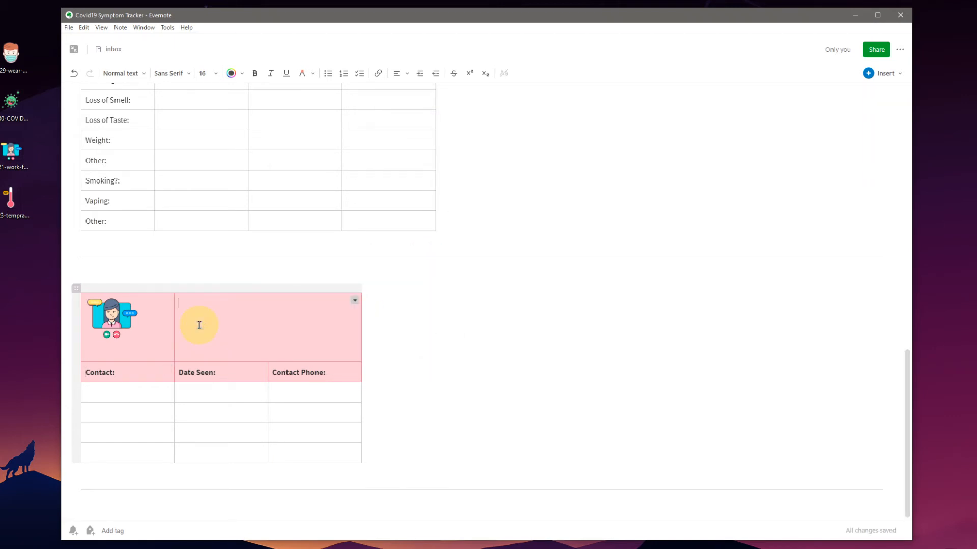
right_click(197, 326)
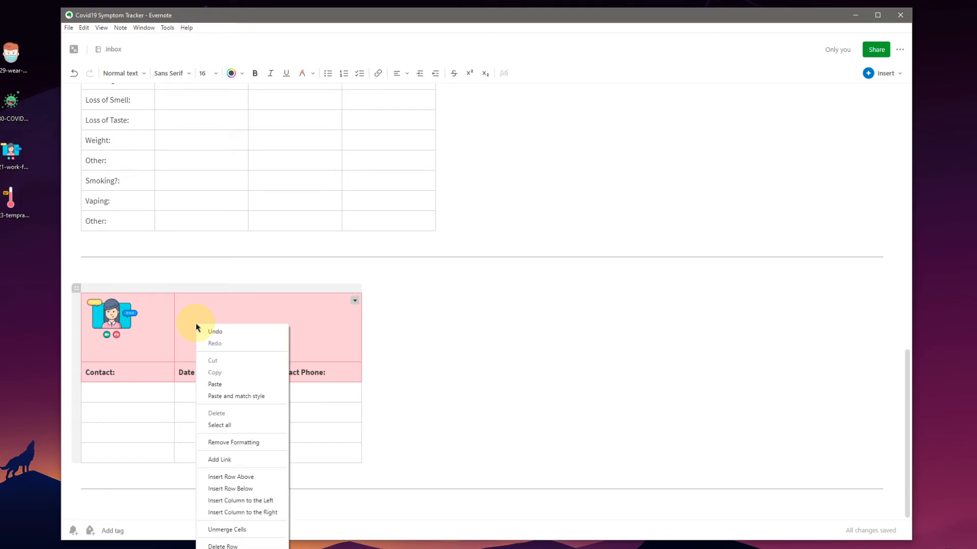
left_click(213, 384)
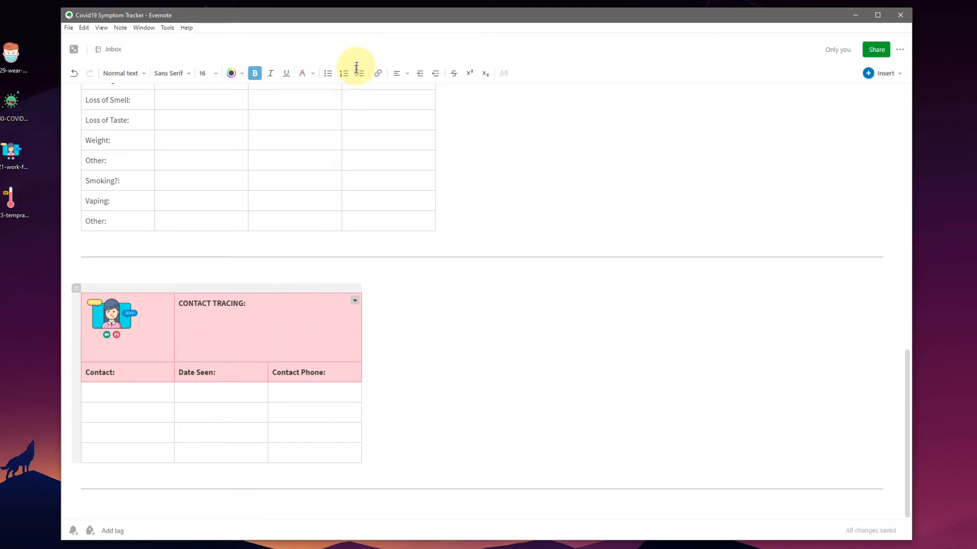
left_click(354, 301)
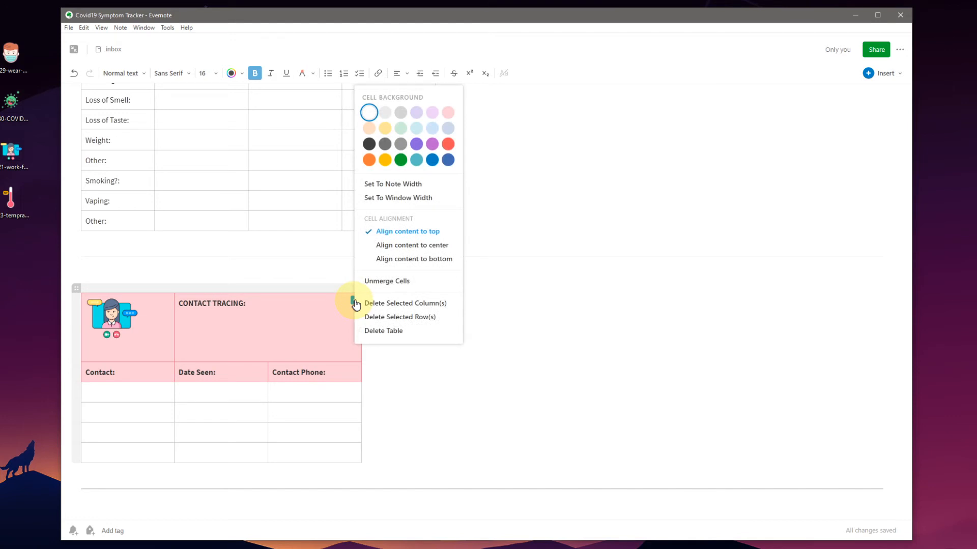
left_click(402, 246)
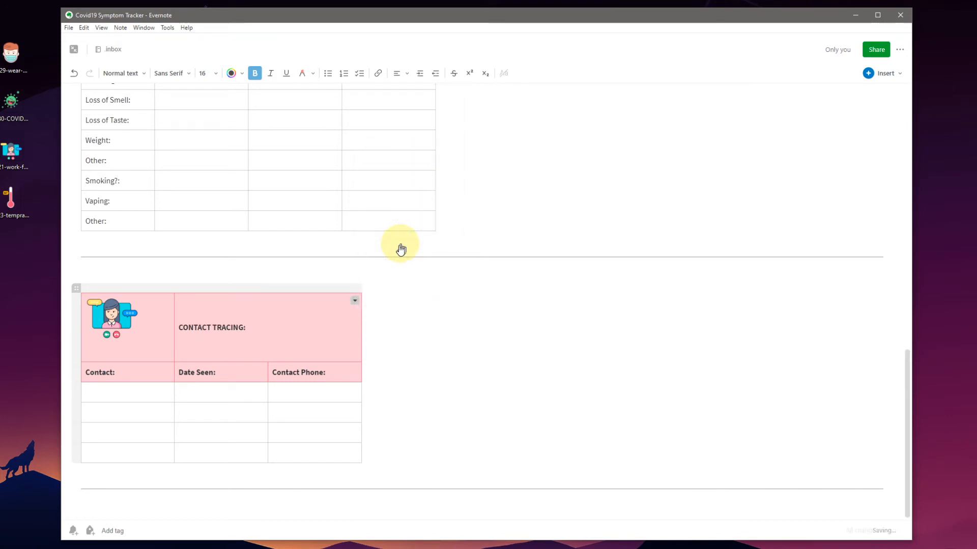
Remove the blank line below the video-call illustration and slightly widen the contact table's first column.
left_click(113, 318)
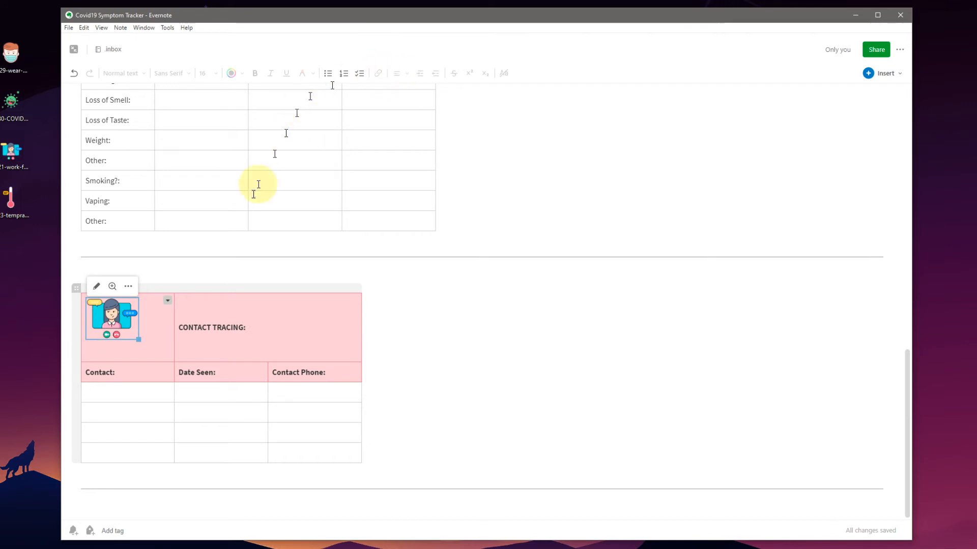
left_click(168, 301)
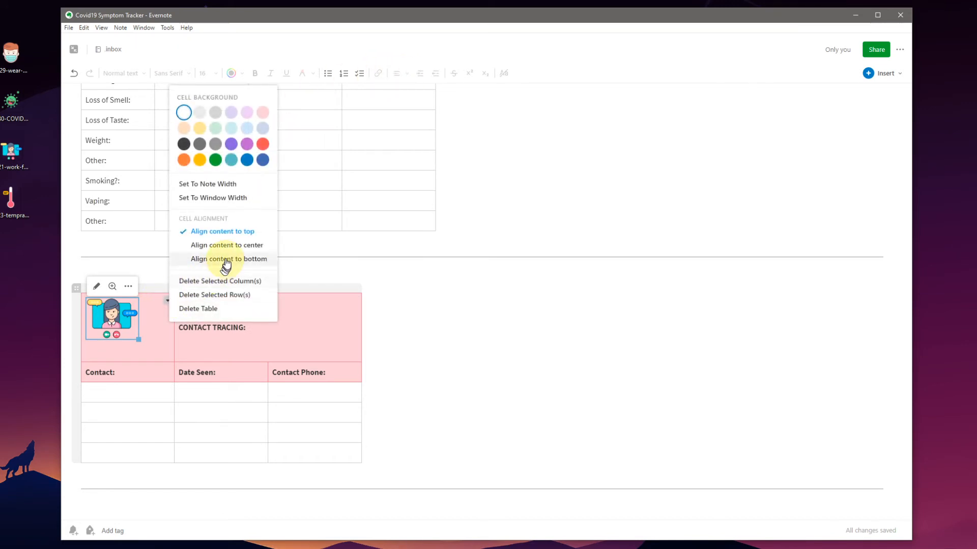
left_click(206, 259)
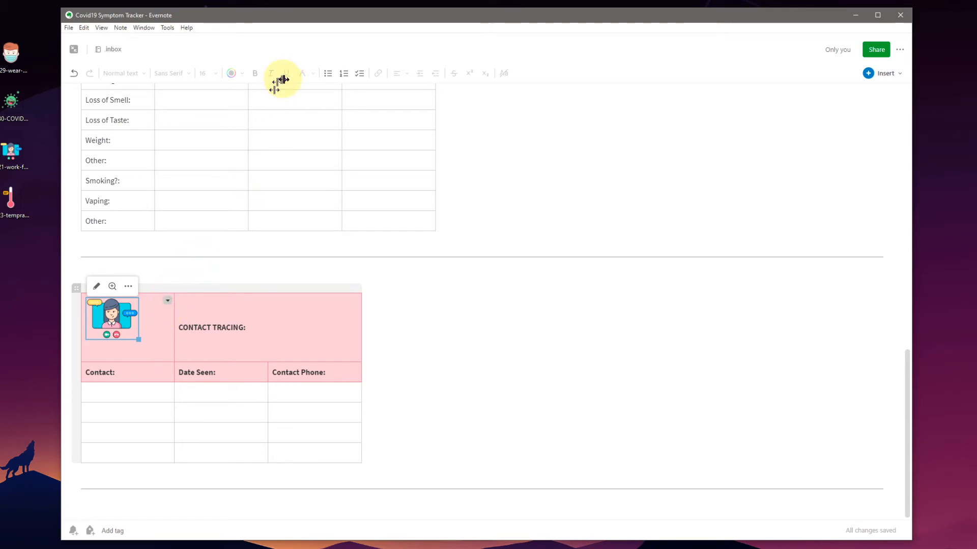
left_click(160, 325)
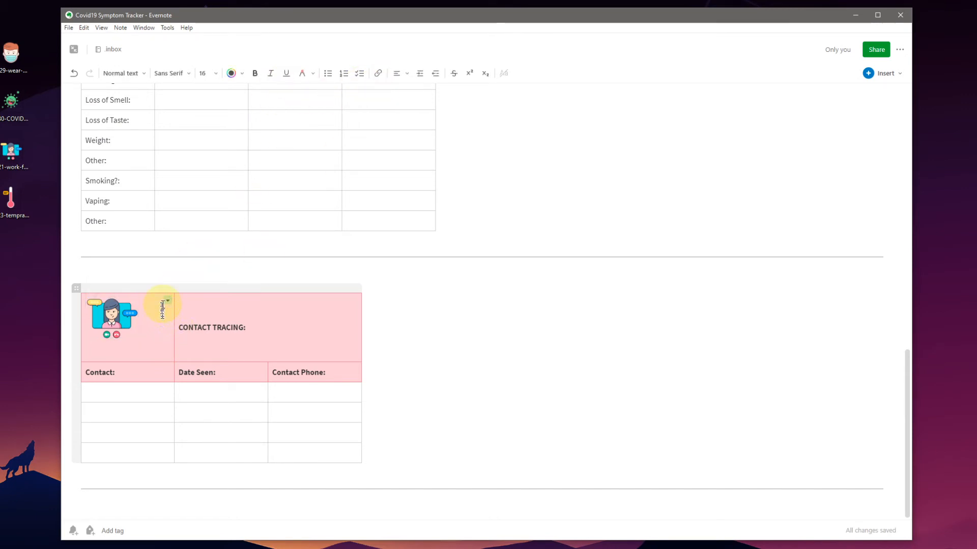
left_click(141, 340)
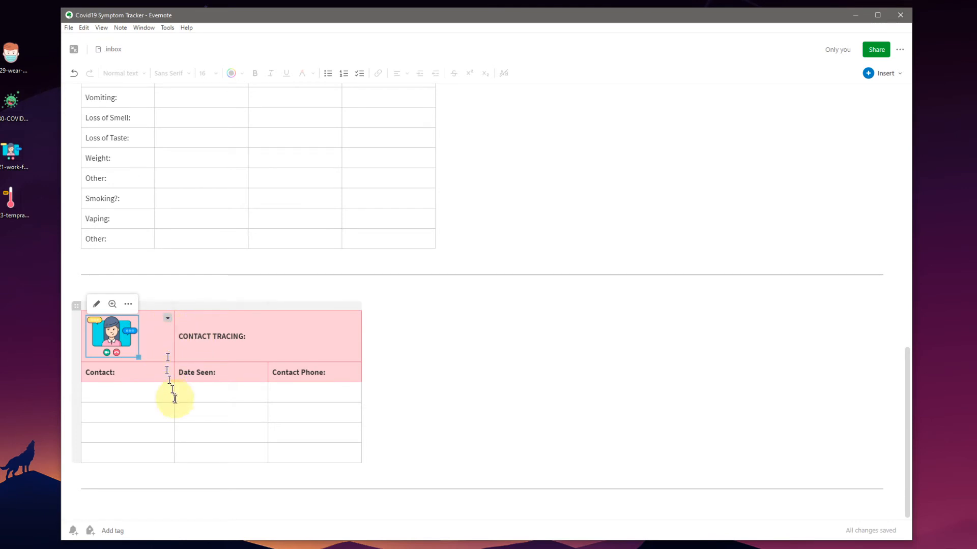
left_click_drag(175, 340, 181, 340)
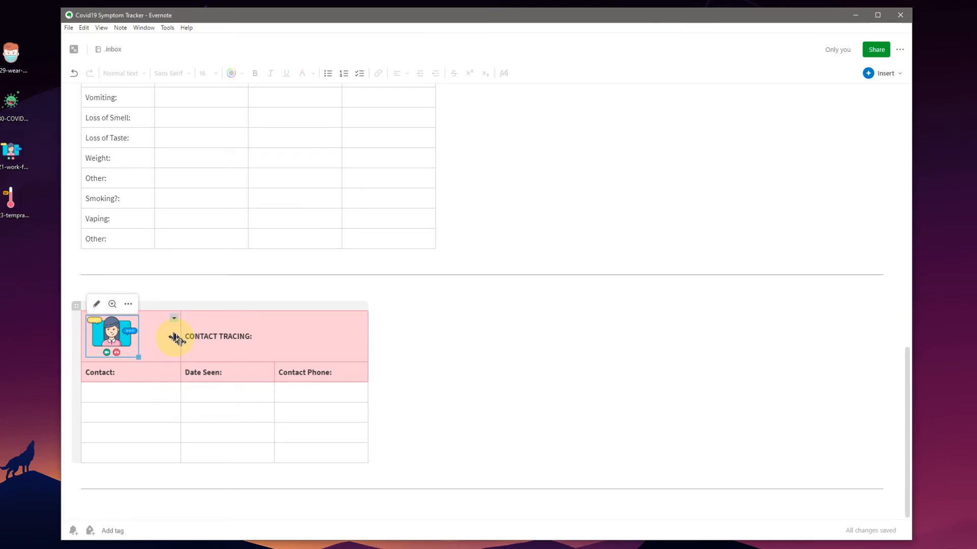
Enter a sample contact's name in the contact table's first blank row and clear it again.
left_click(173, 400)
left_click(386, 401)
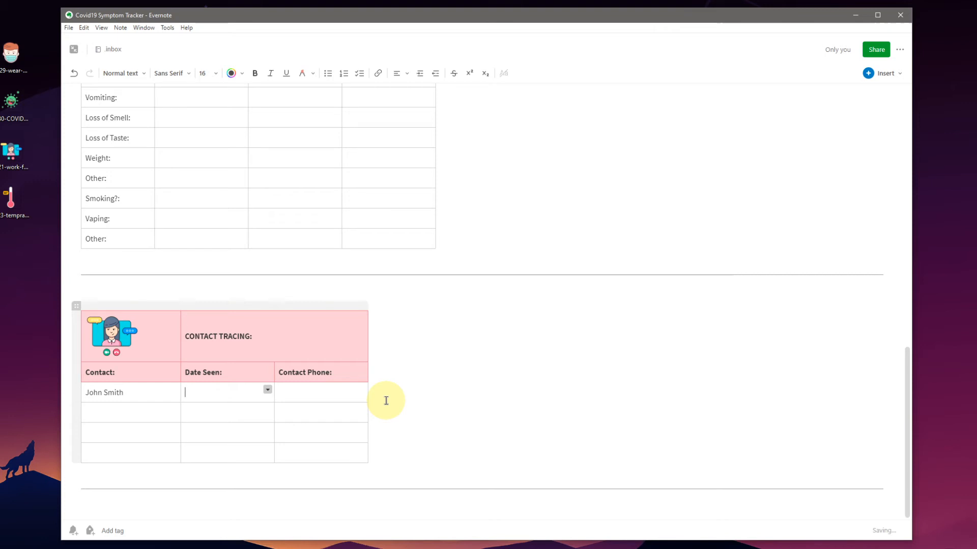
key("shift+Tab")
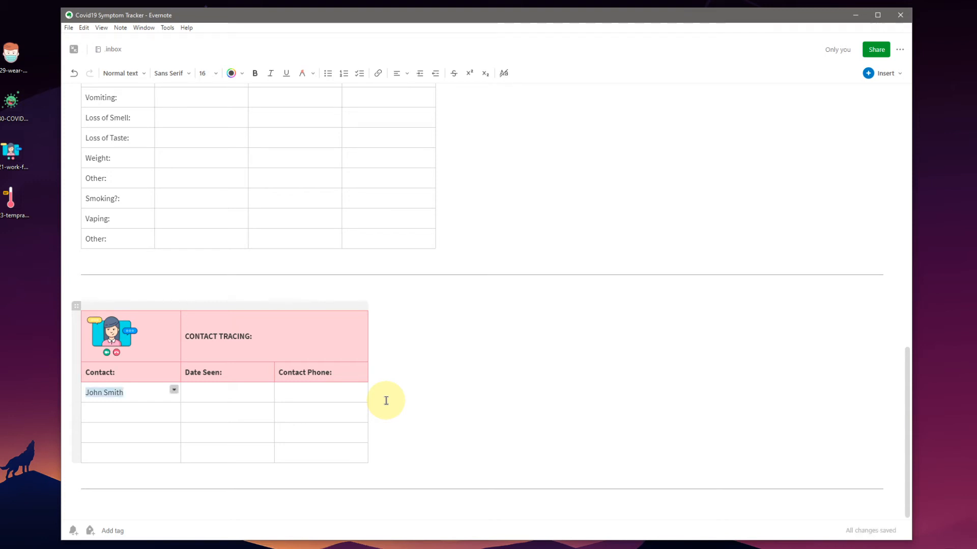
key("Delete")
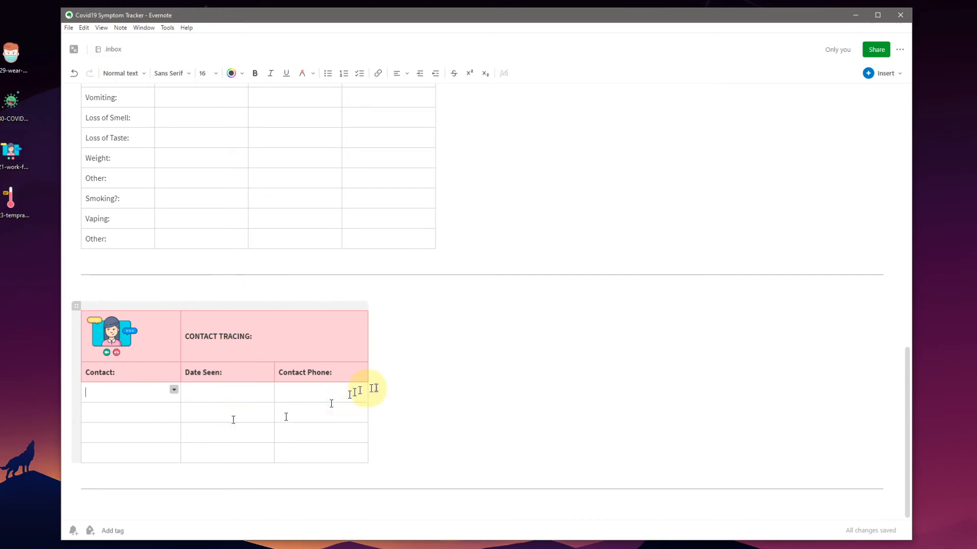
Right-align all text in the first column of the symptom table.
scroll(292, 359, "up", 4)
scroll(407, 305, "up", 8)
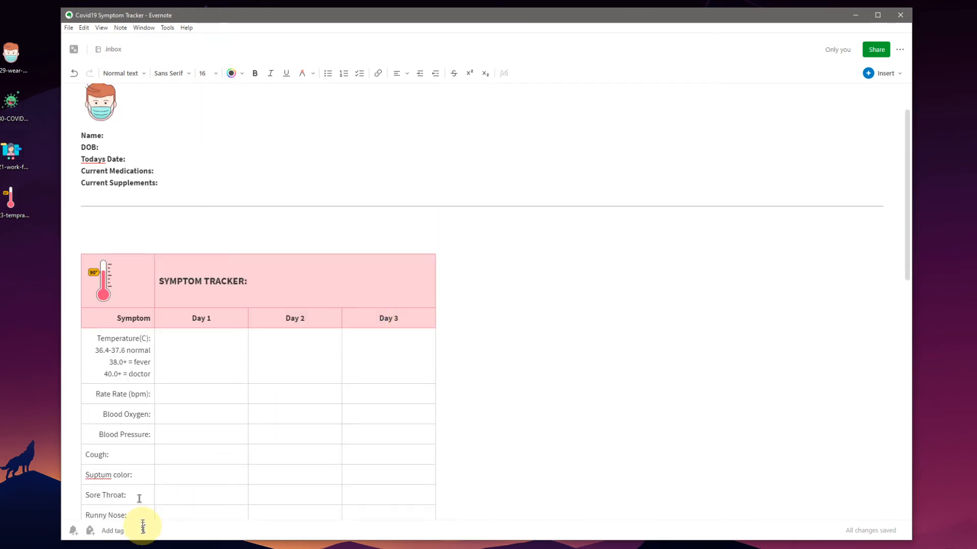
scroll(144, 318, "down", 9)
scroll(135, 355, "up", 8)
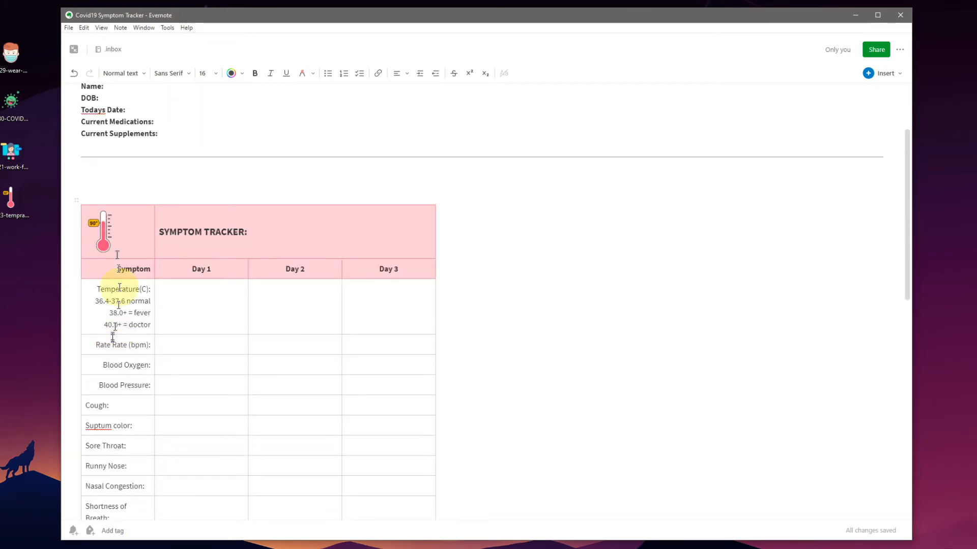
scroll(109, 436, "down", 6)
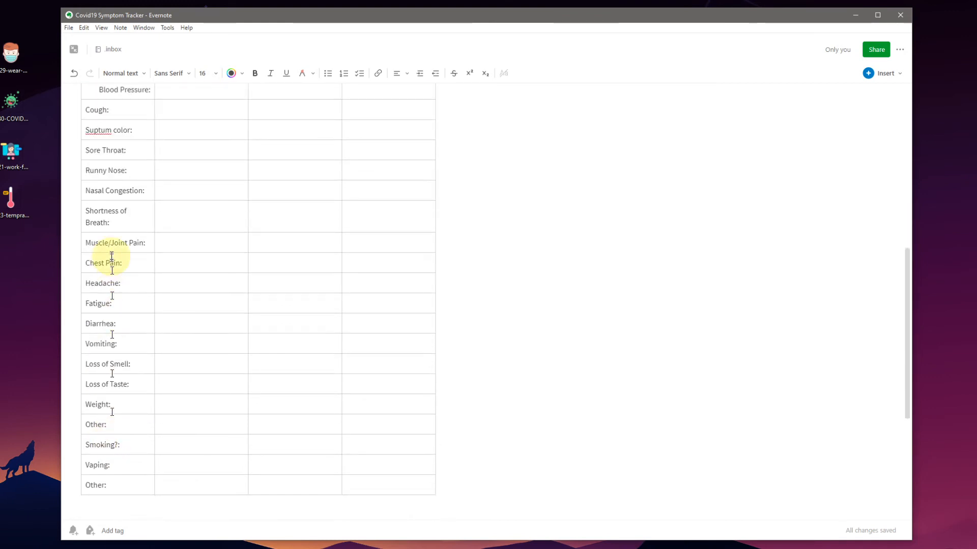
scroll(109, 451, "up", 8)
left_click(116, 317)
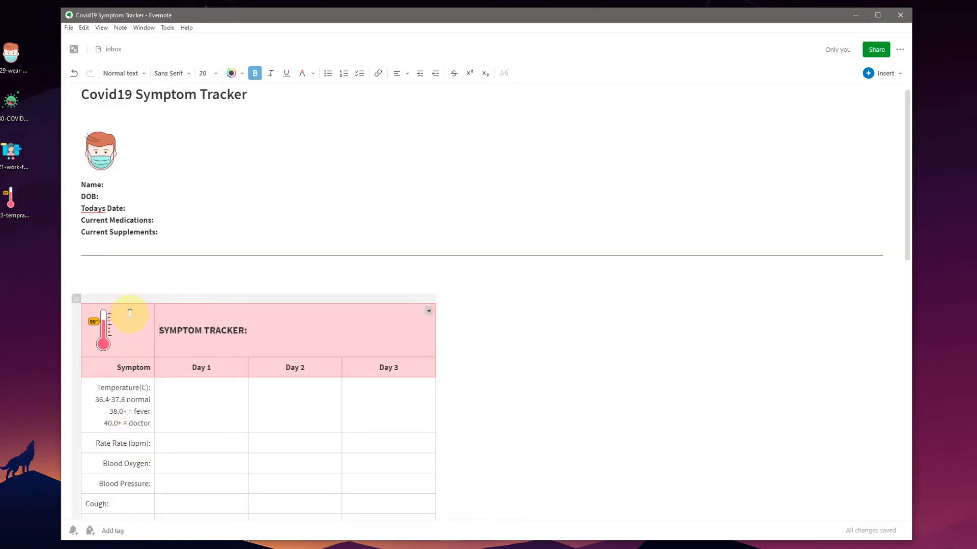
left_click(117, 299)
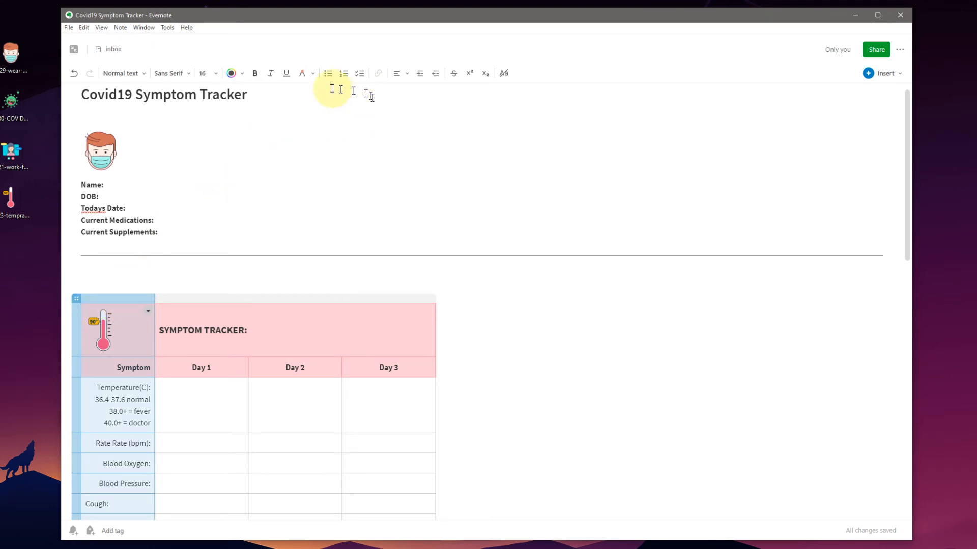
left_click(405, 77)
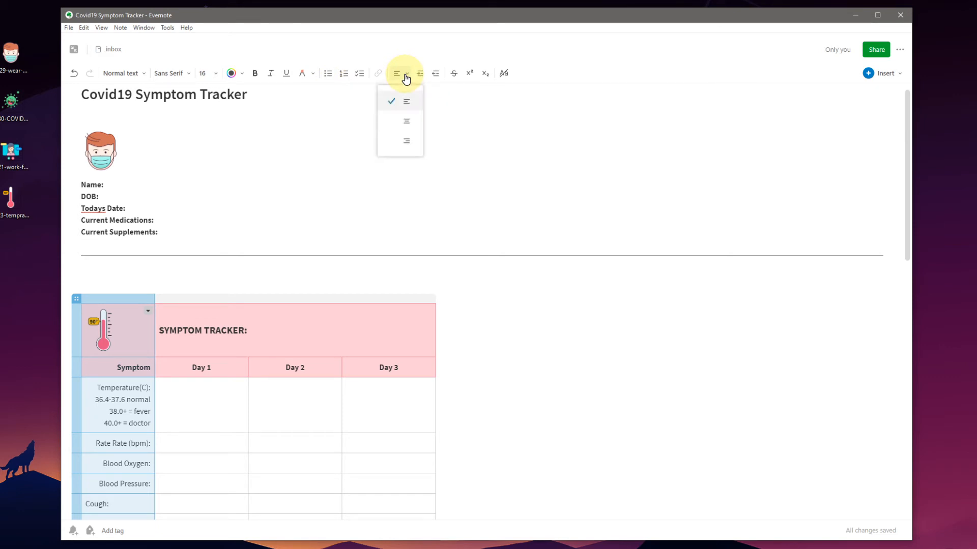
left_click(410, 144)
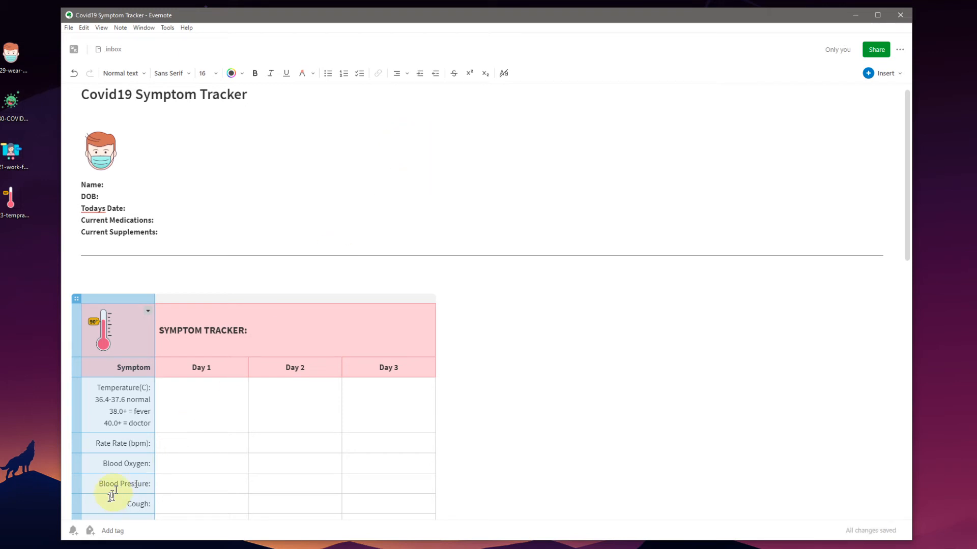
scroll(484, 388, "down", 9)
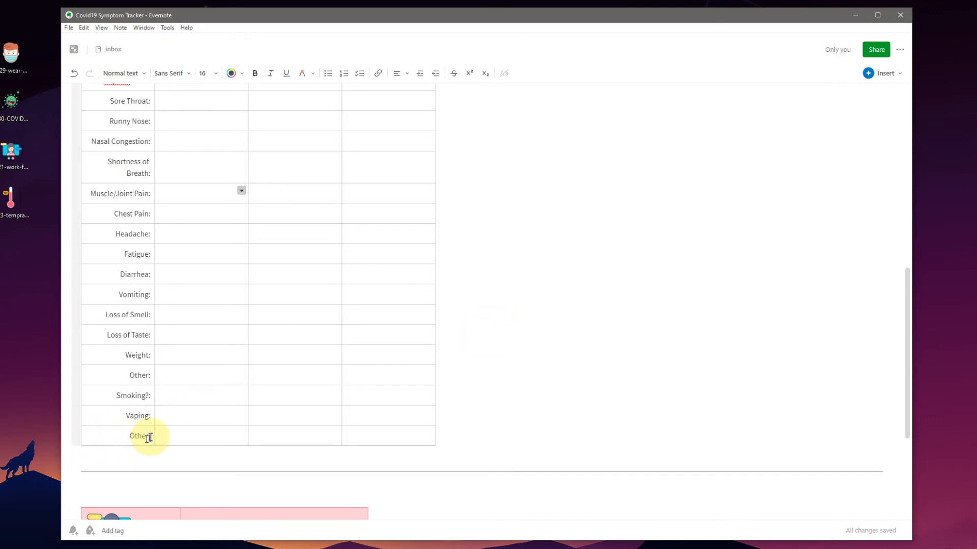
Make all symptom labels below the "Symptom" header bold, from "Temperature(C):" down to the final "Other:".
scroll(98, 397, "up", 7)
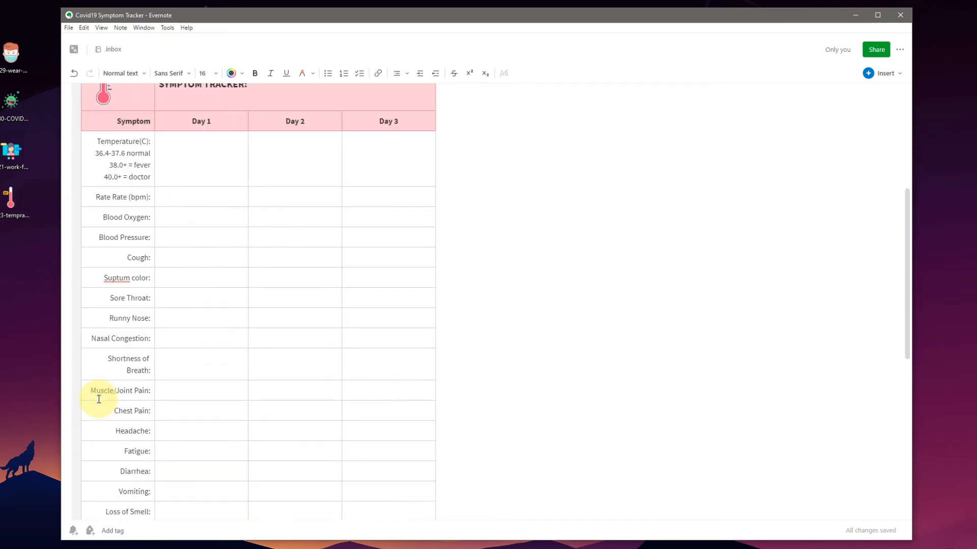
left_click(94, 287)
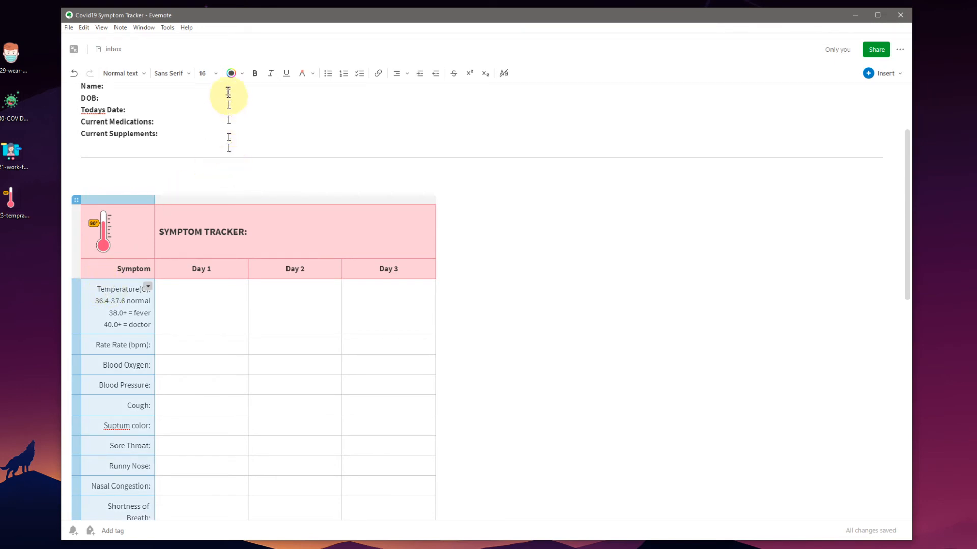
left_click(256, 74)
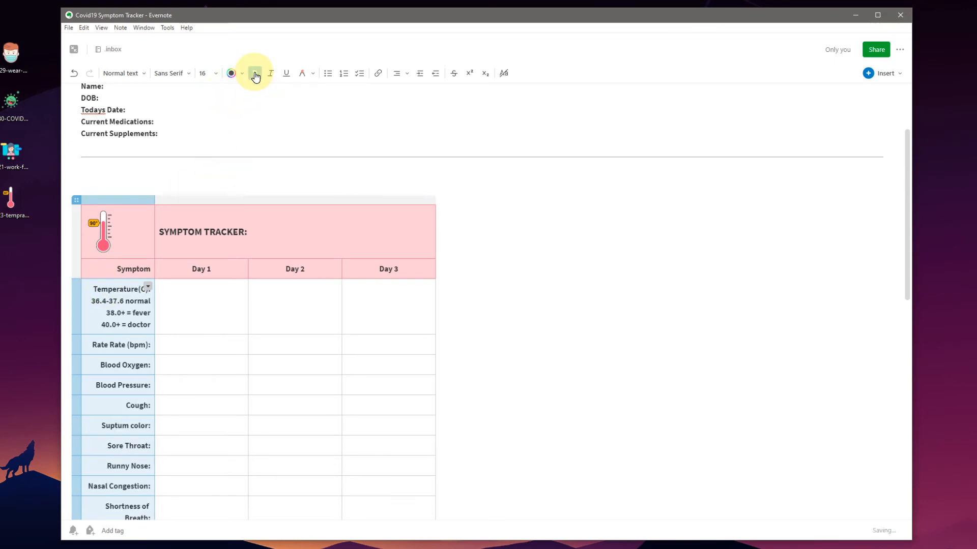
left_click(505, 340)
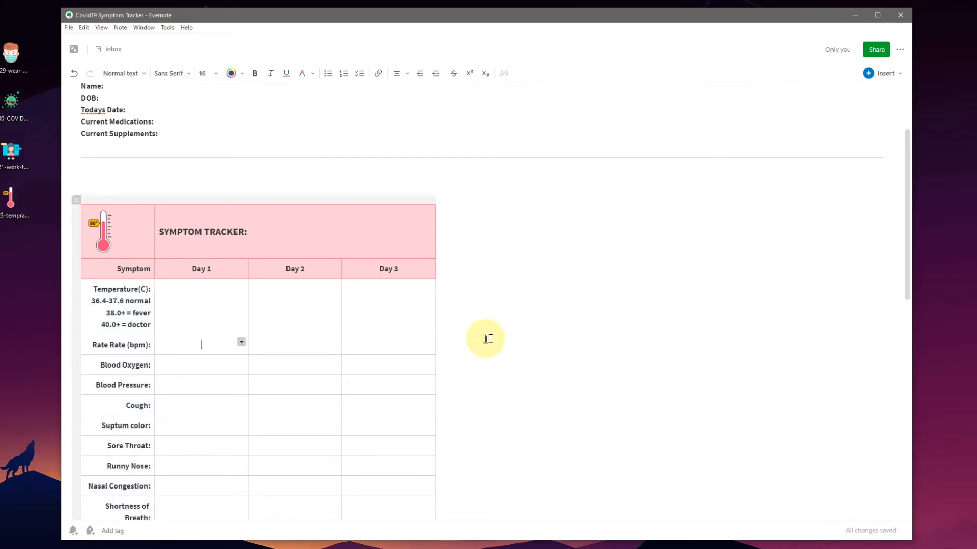
scroll(485, 328, "up", 3)
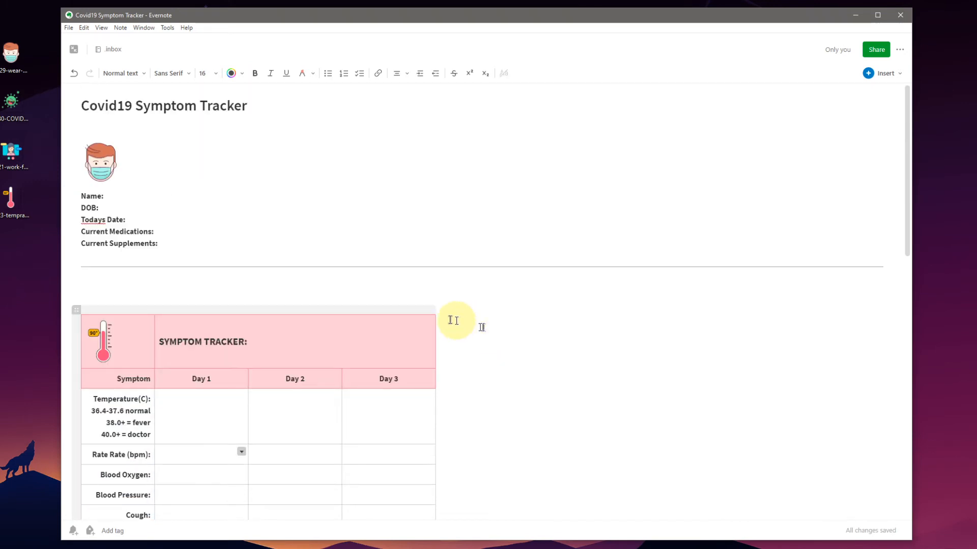
scroll(209, 254, "down", 1)
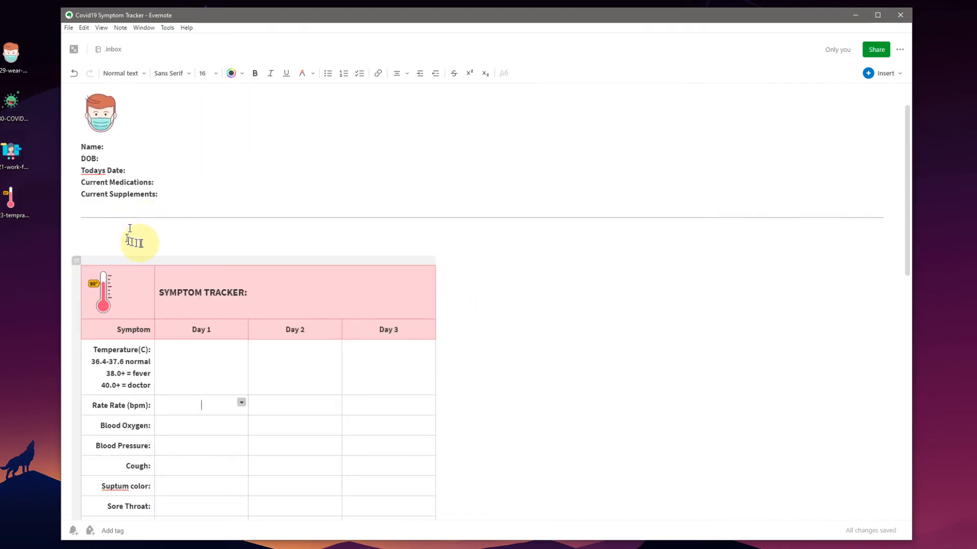
Set the font size of the personal detail labels, from "Name:" to "Current Supplements:", to 20.
left_click(156, 193)
left_click_drag(83, 150, 82, 148)
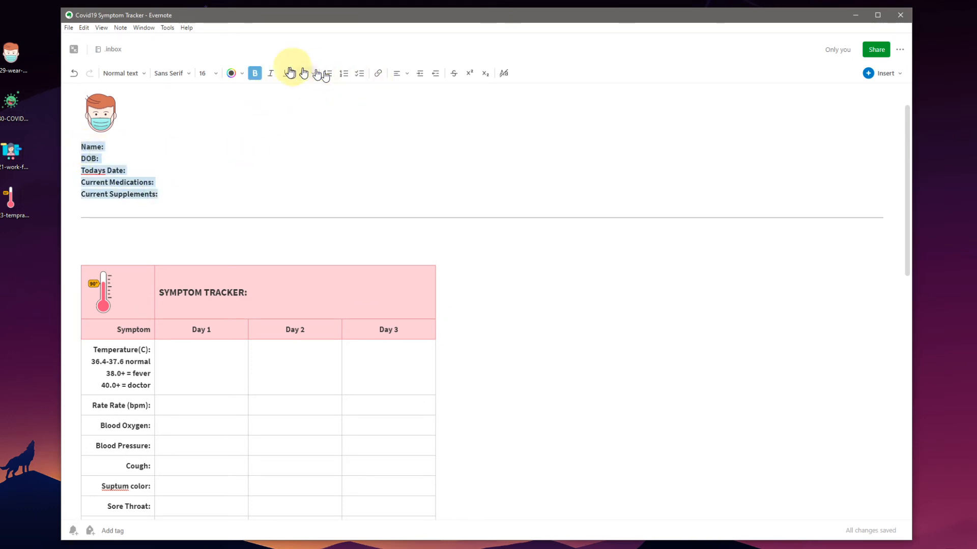
left_click(216, 74)
left_click(214, 205)
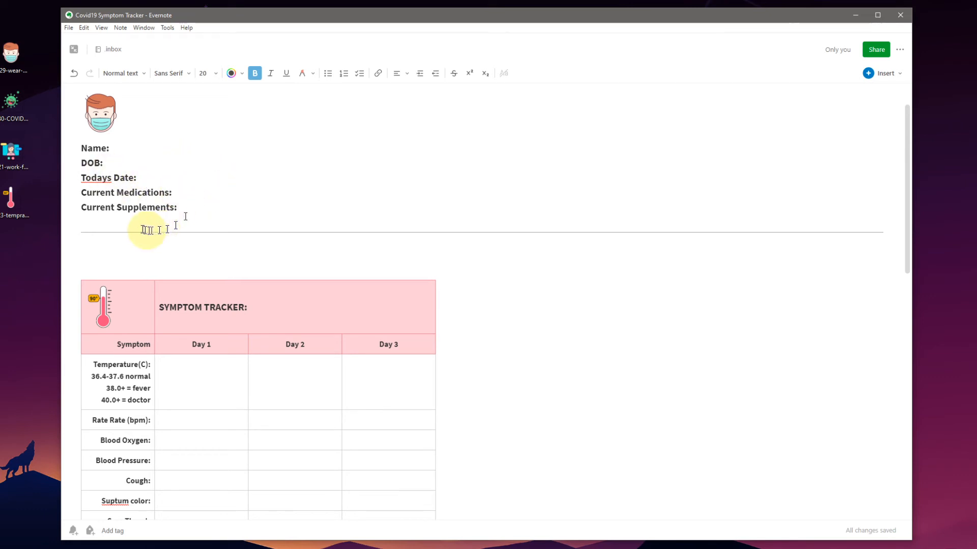
Insert a table for the personal details on the blank line below "Current Supplements:".
left_click(120, 218)
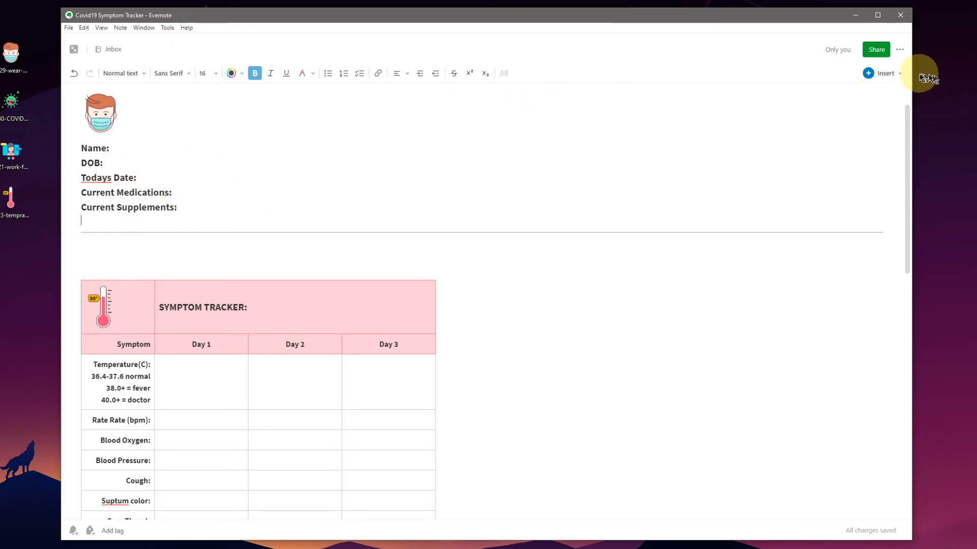
left_click(894, 74)
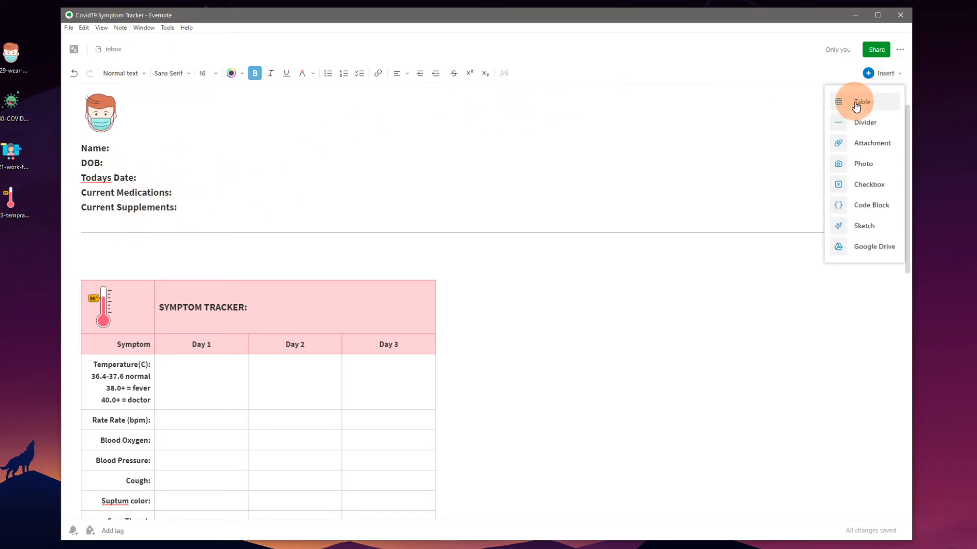
left_click(858, 103)
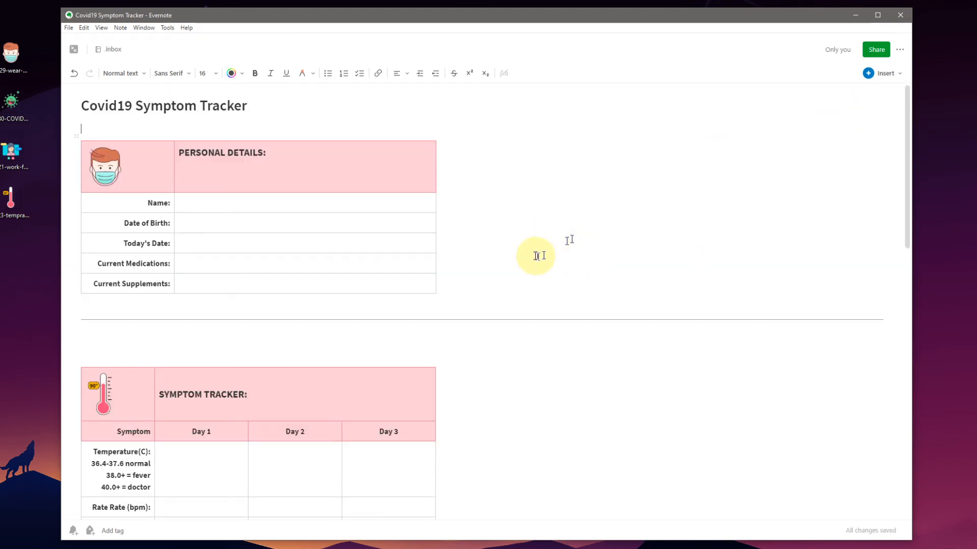
Remove the divider and the extra blank lines between the personal details table and the symptom table.
left_click(92, 333)
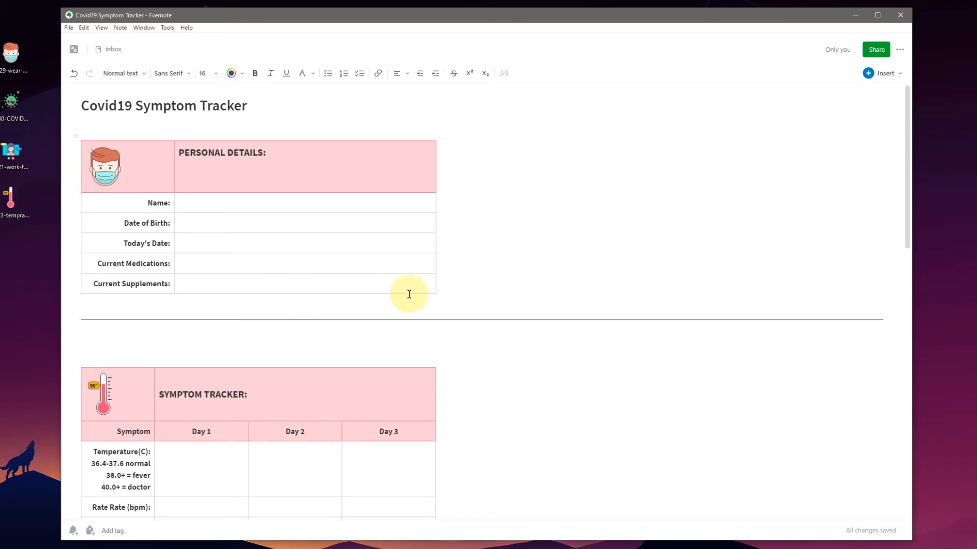
key("BackSpace")
key("BackSpace")
key("BackSpace")
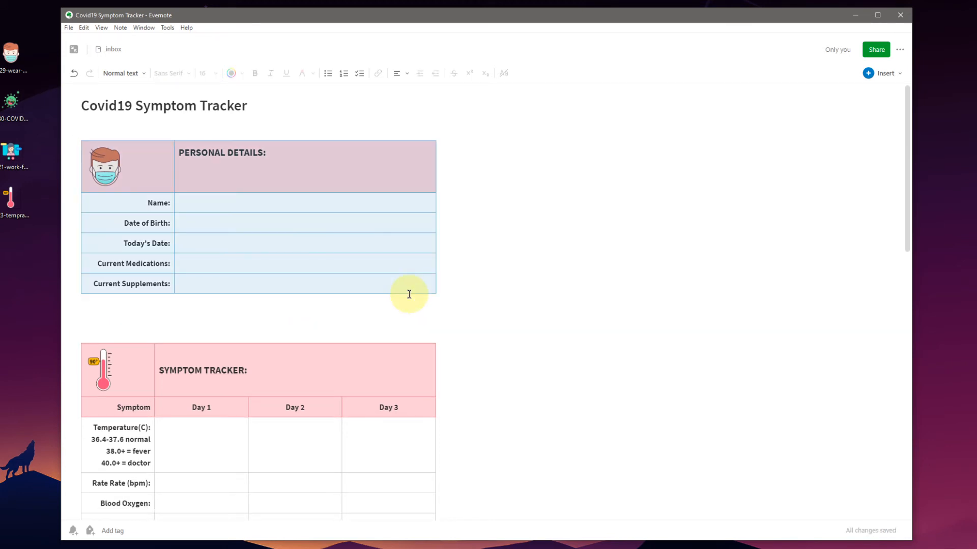
left_click(111, 322)
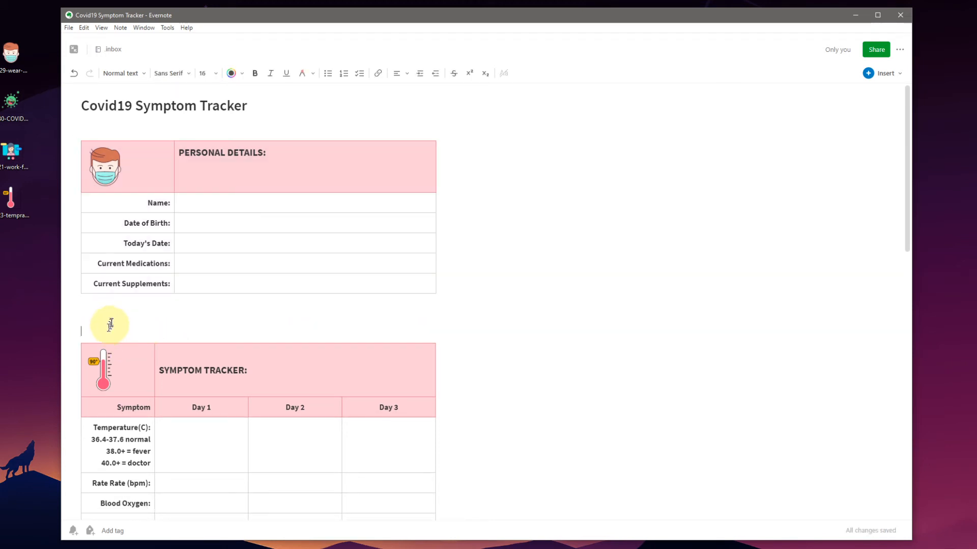
key("BackSpace")
key("BackSpace")
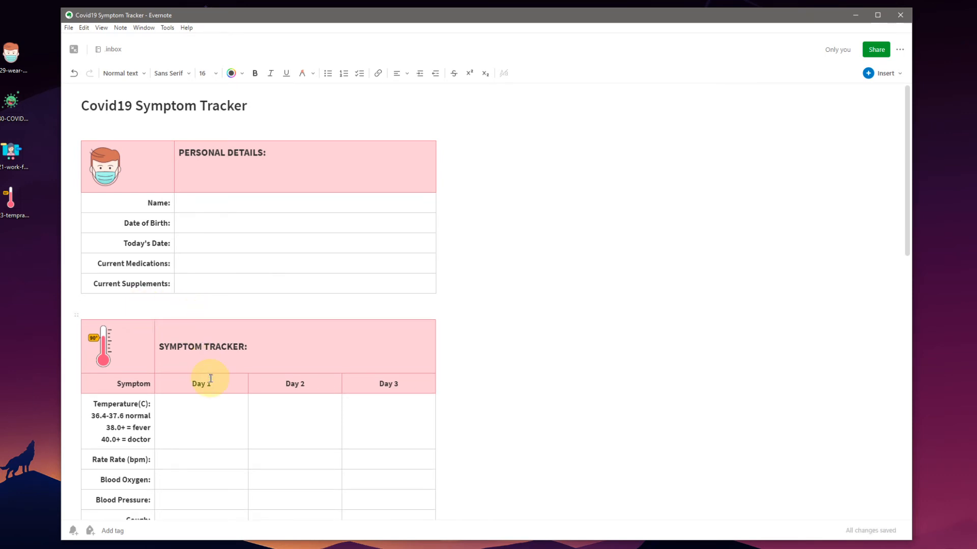
Remove the divider and the extra blank line between the symptom table and the contact-tracing table.
scroll(211, 378, "down", 10)
left_click(96, 353)
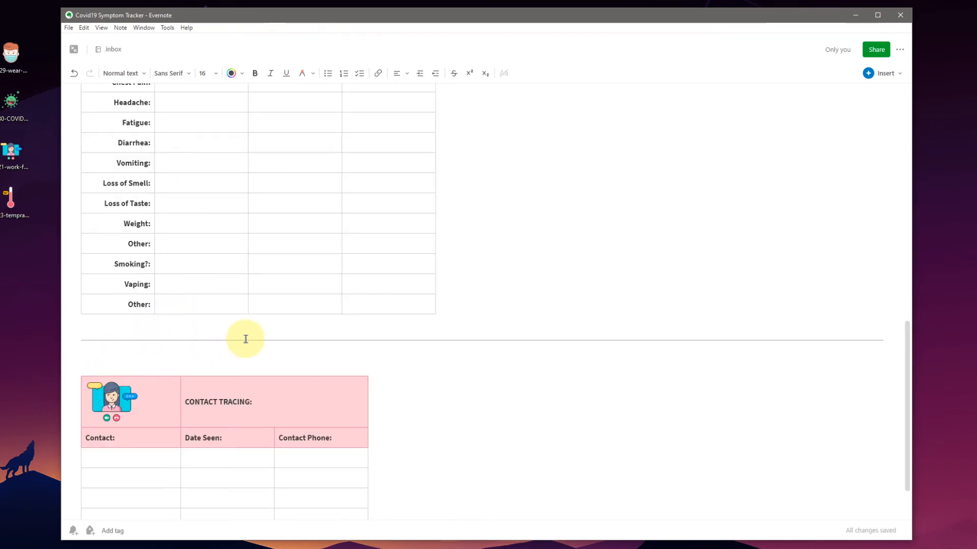
key("BackSpace")
key("BackSpace")
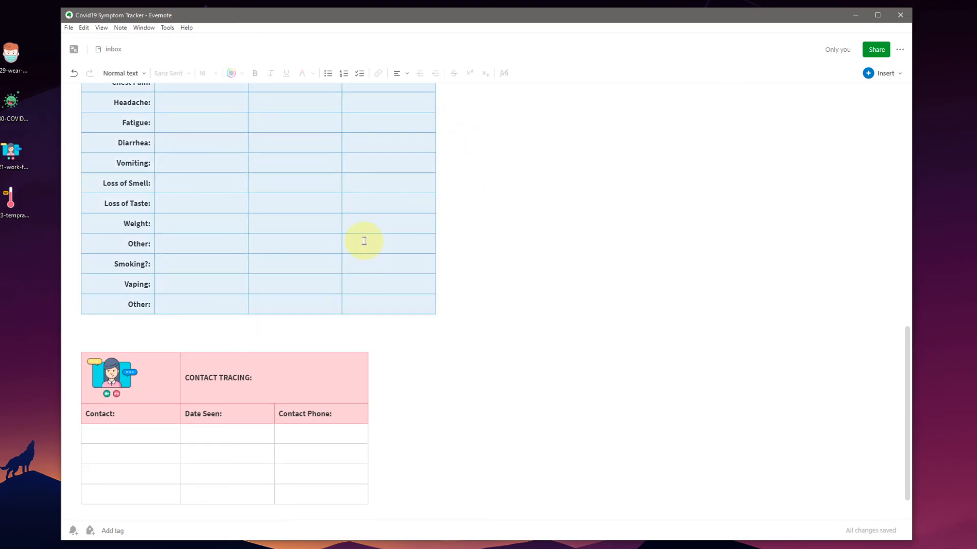
left_click(139, 338)
key("Delete")
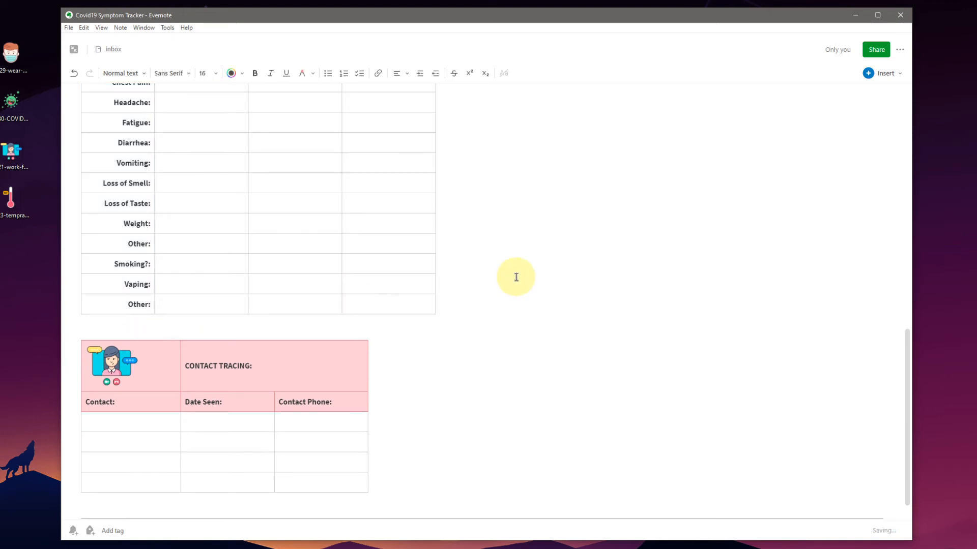
Widen the contact-tracing table's last column until the table is as wide as the symptom table.
left_click(367, 371)
left_click_drag(366, 372, 436, 372)
scroll(484, 356, "up", 10)
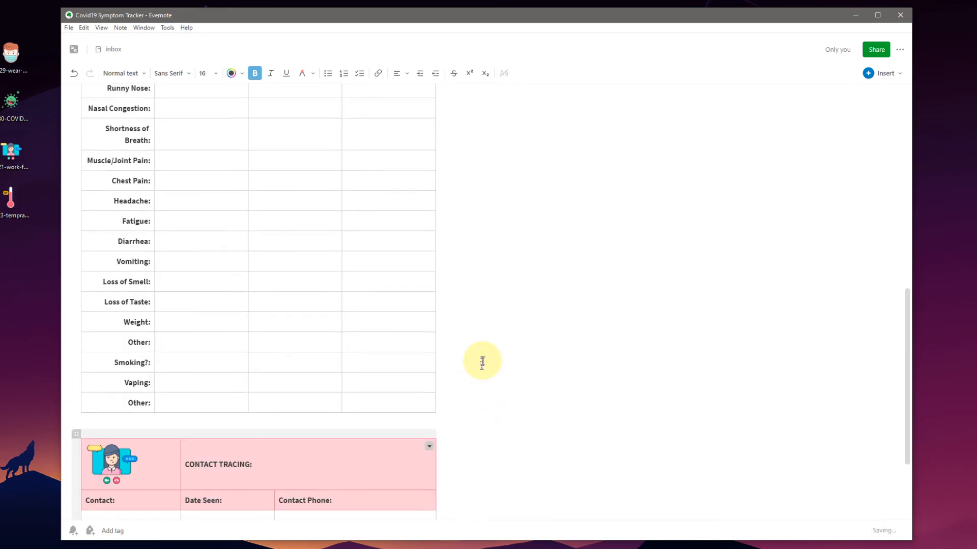
scroll(483, 348, "up", 2)
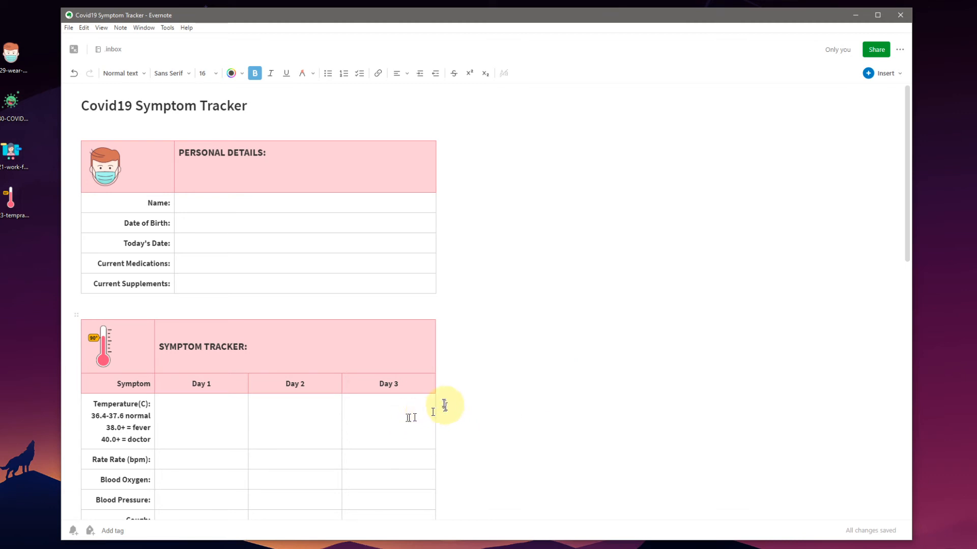
Bring back the note list beside the note and align the "PERSONAL DETAILS:" title cell's content to the bottom.
left_click(411, 337)
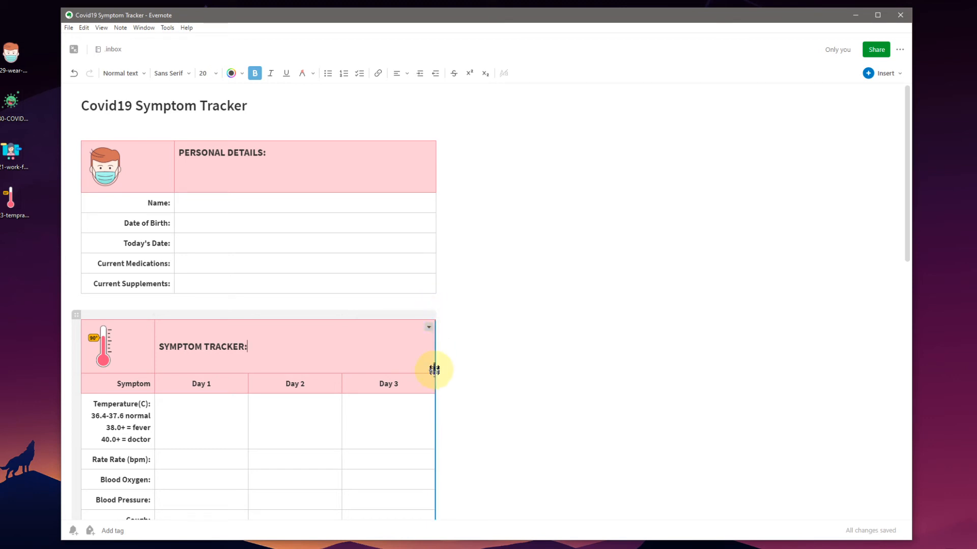
left_click(73, 49)
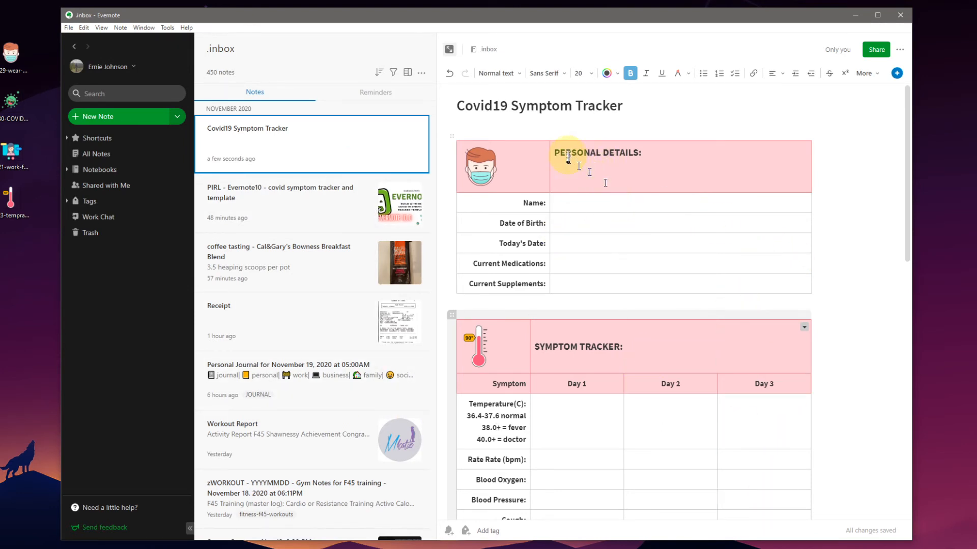
left_click(644, 153)
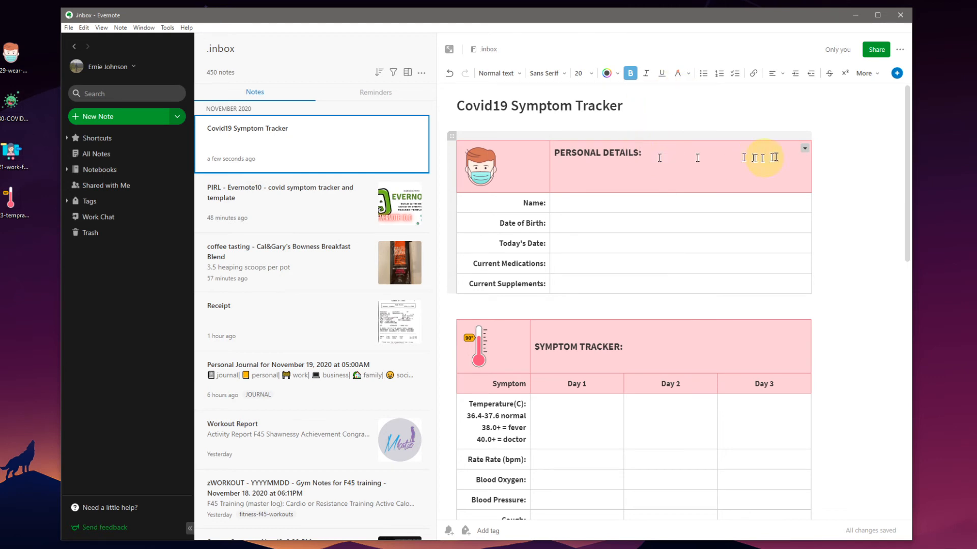
left_click(804, 149)
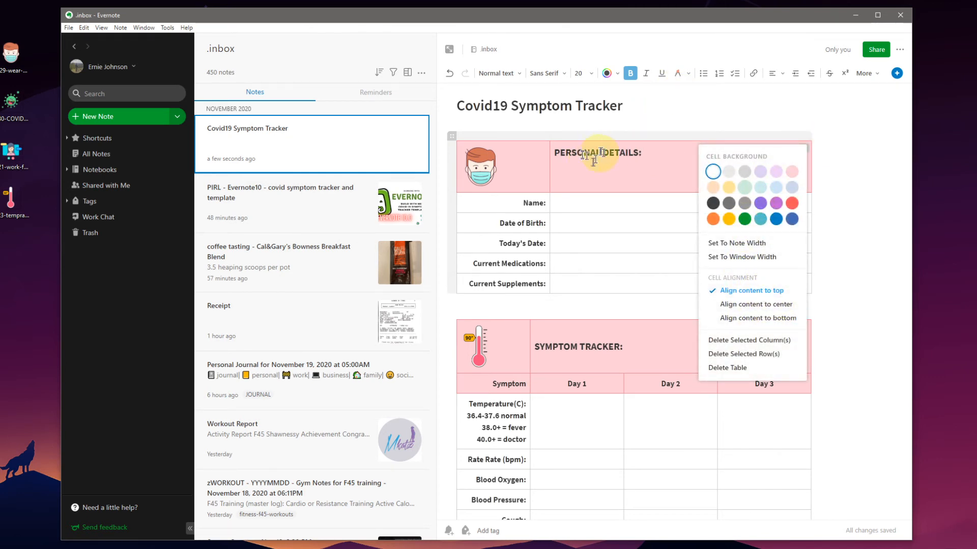
left_click(777, 305)
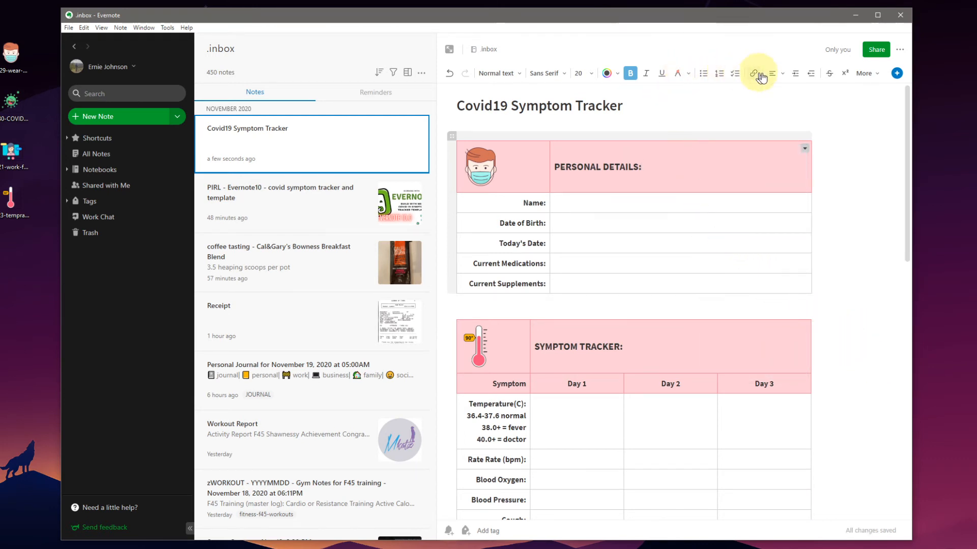
left_click(781, 74)
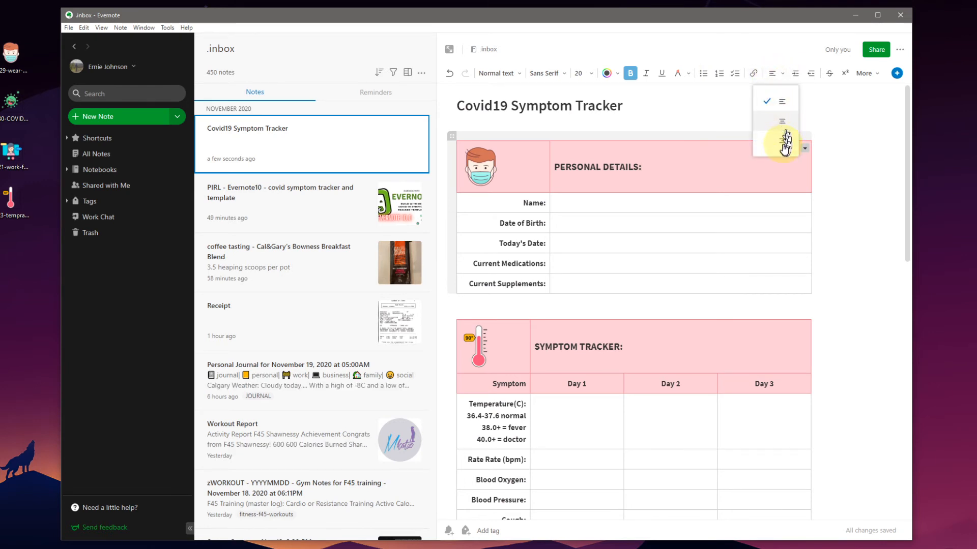
left_click(801, 156)
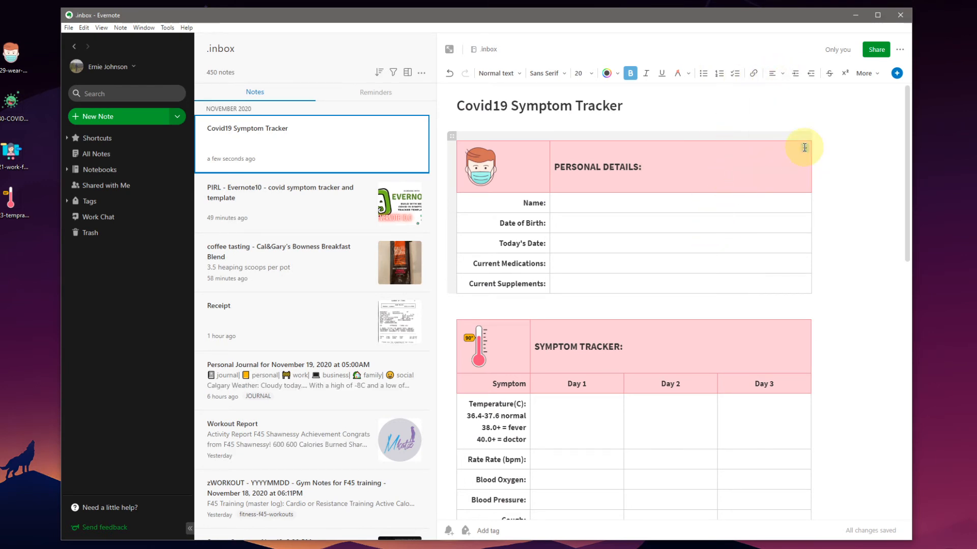
left_click(804, 147)
left_click(753, 321)
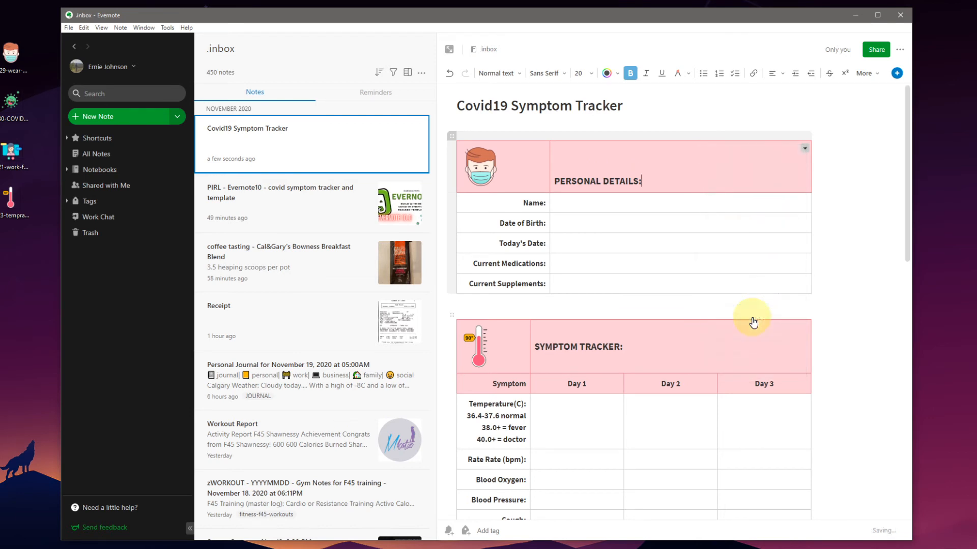
Align the content of the "SYMPTOM TRACKER:" and "CONTACT TRACING:" title cells to the bottom.
left_click(788, 342)
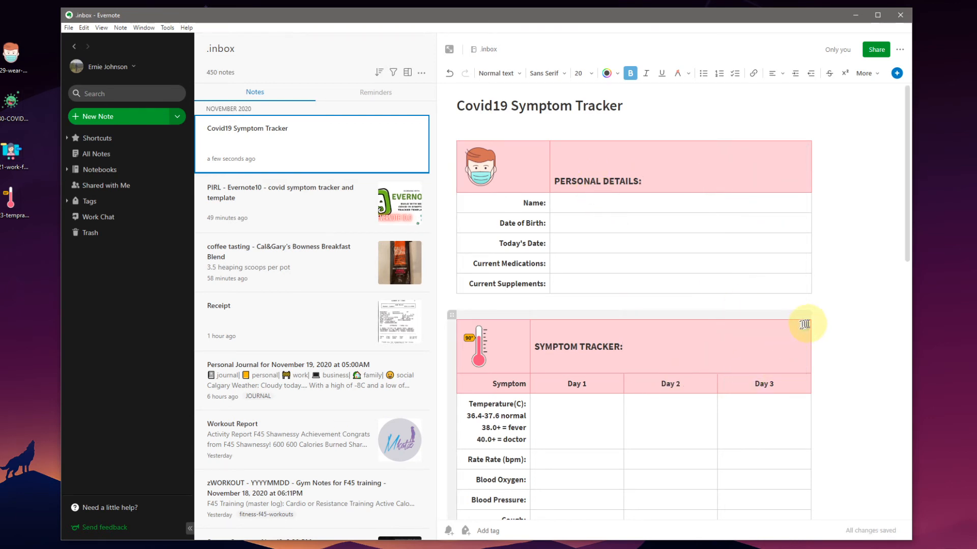
left_click(803, 324)
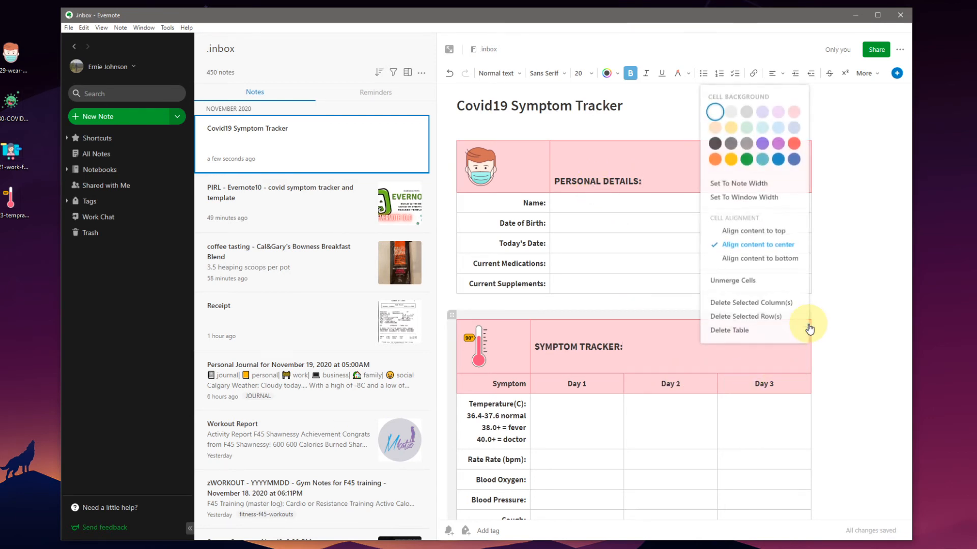
left_click(774, 260)
scroll(854, 371, "down", 10)
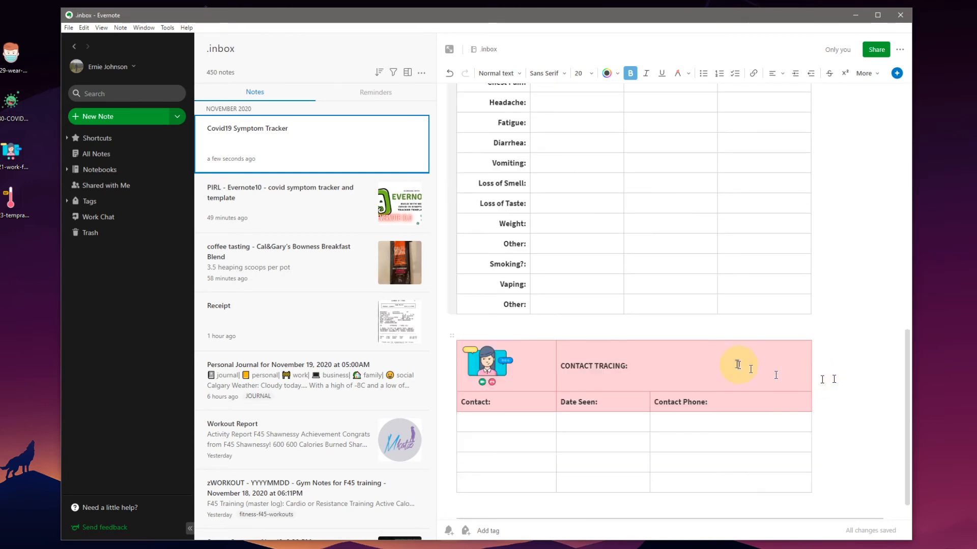
left_click(786, 374)
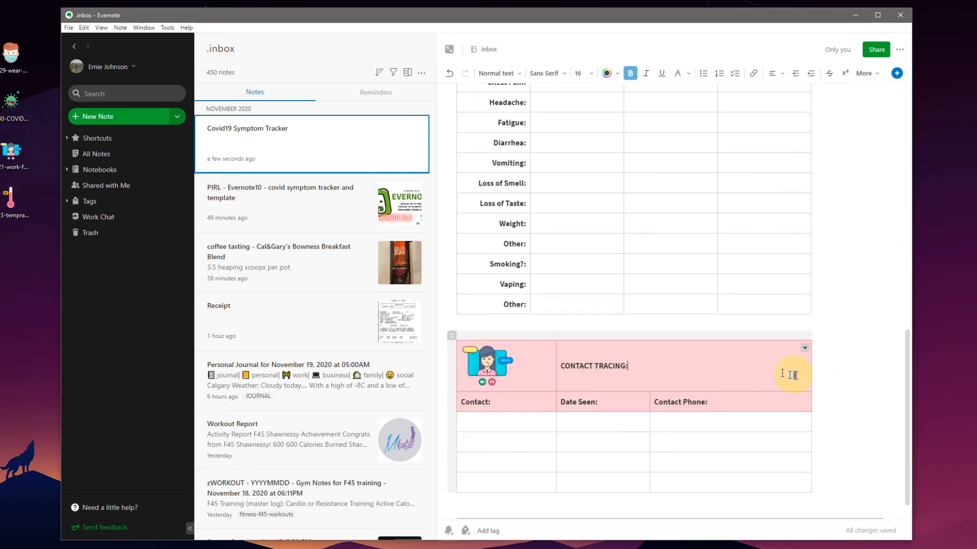
left_click(804, 349)
left_click(734, 262)
left_click(834, 422)
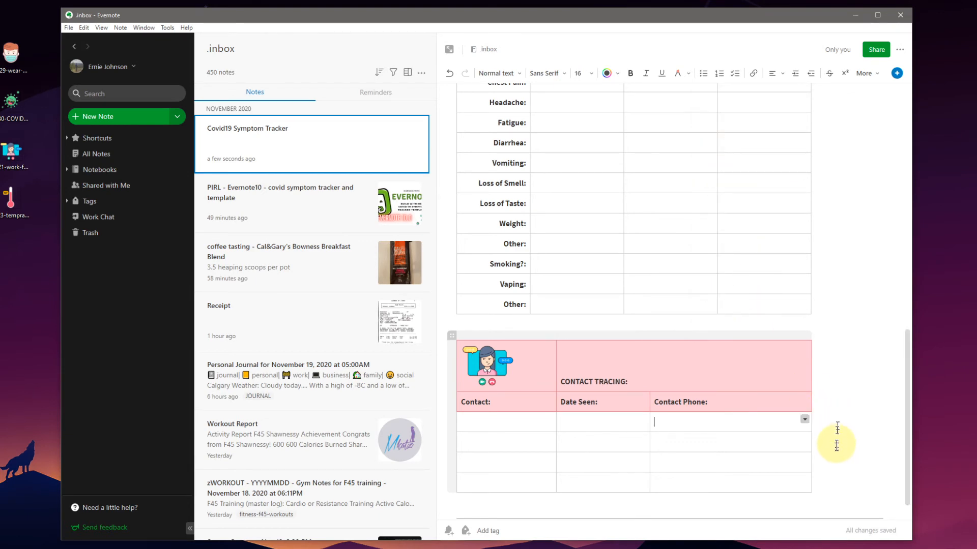
Review the layout of the personal details, symptom and contact-tracing tables throughout the note.
scroll(656, 463, "up", 15)
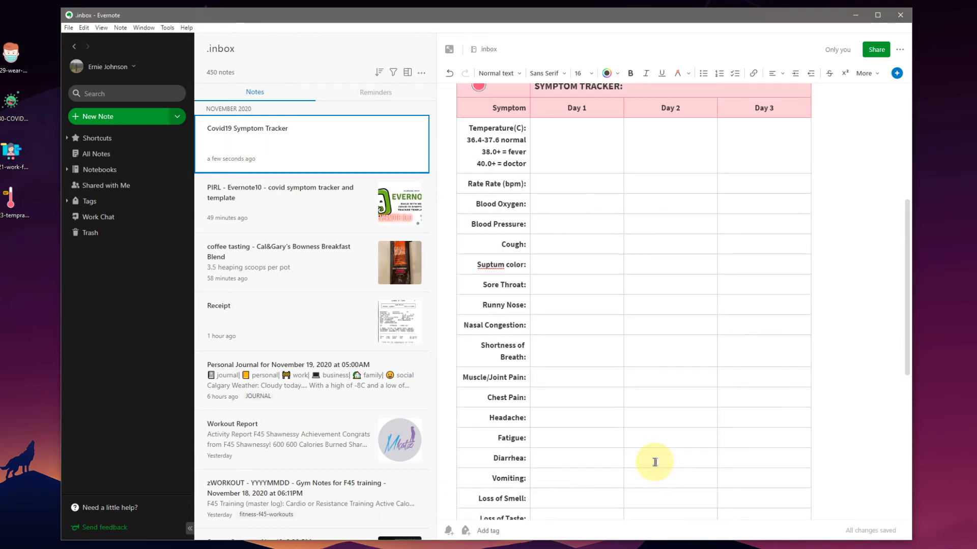
scroll(651, 460, "down", 15)
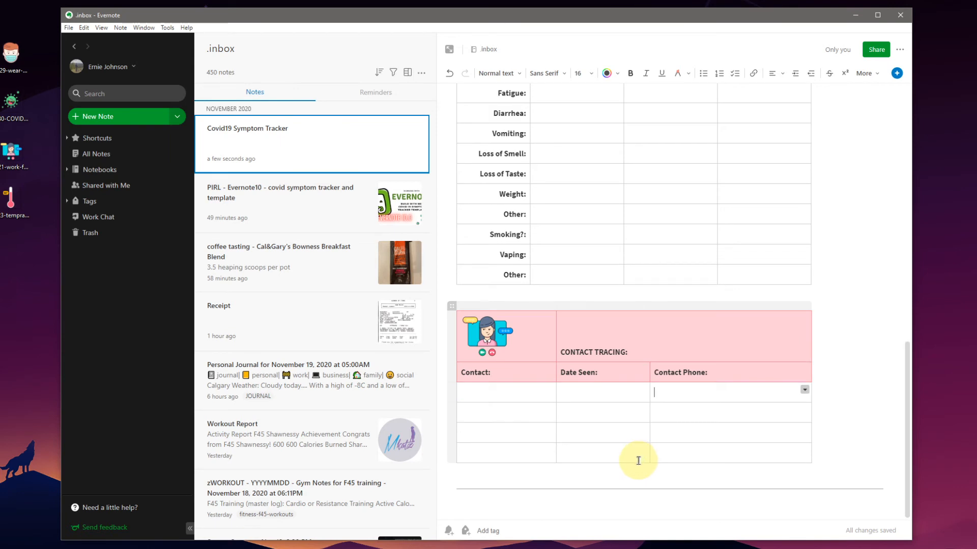
scroll(640, 461, "up", 15)
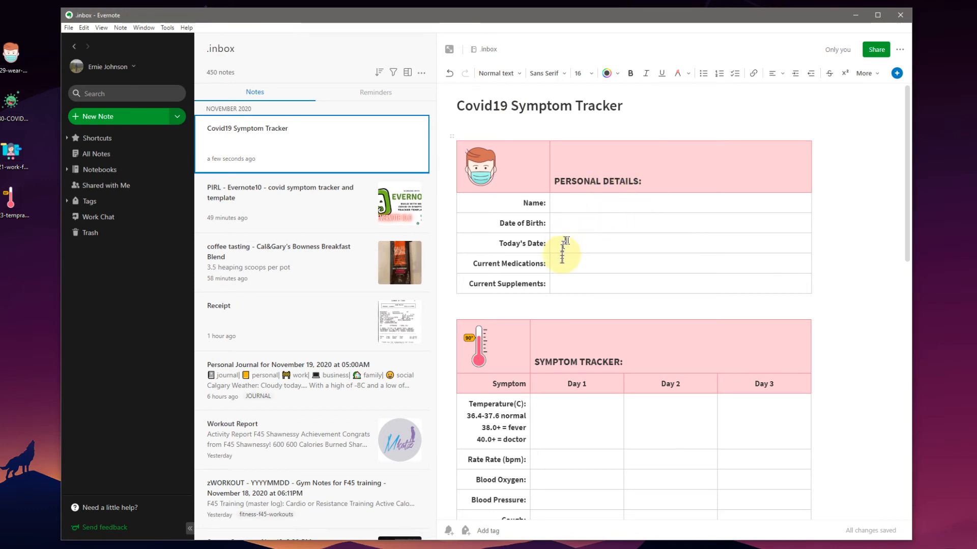
scroll(580, 293, "down", 2)
scroll(579, 292, "down", 1)
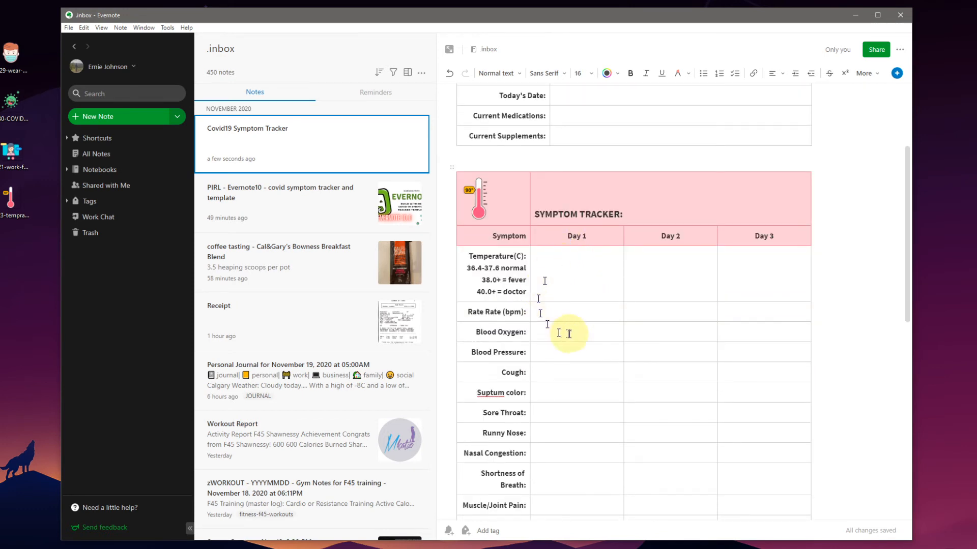
left_click(603, 236)
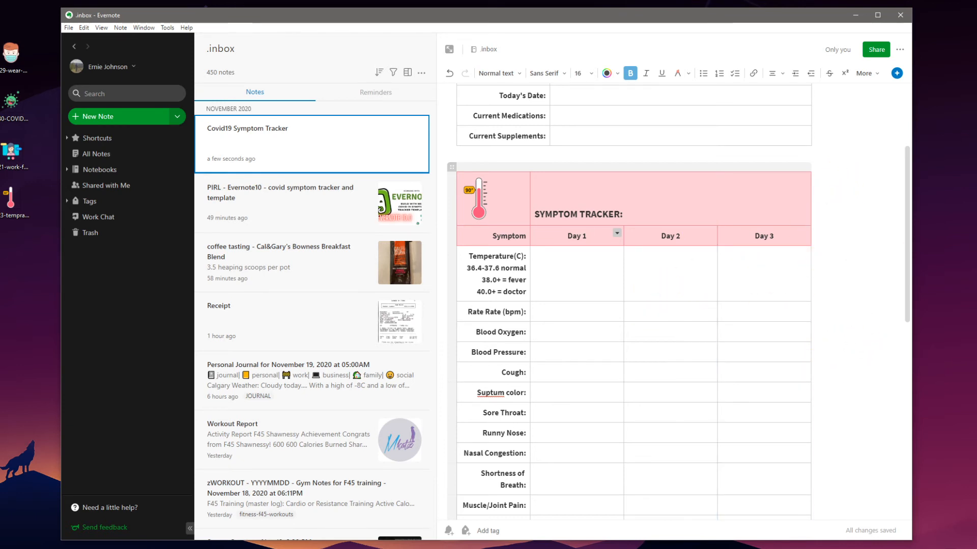
scroll(723, 340, "down", 4)
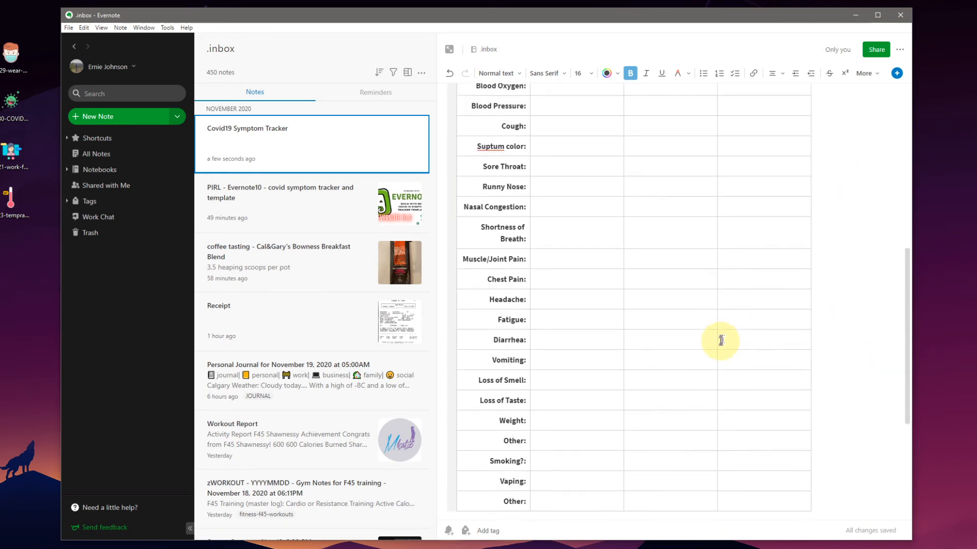
scroll(723, 342, "up", 7)
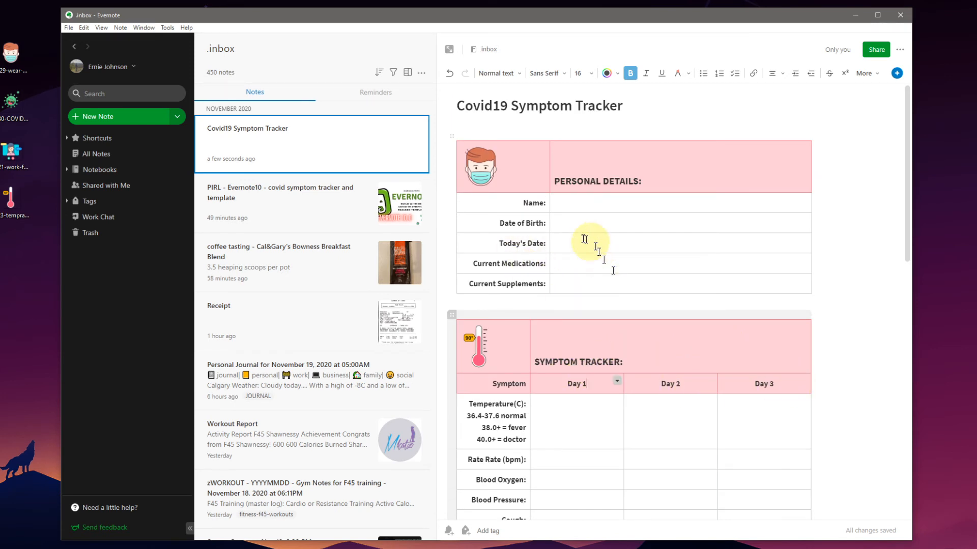
left_click(563, 244)
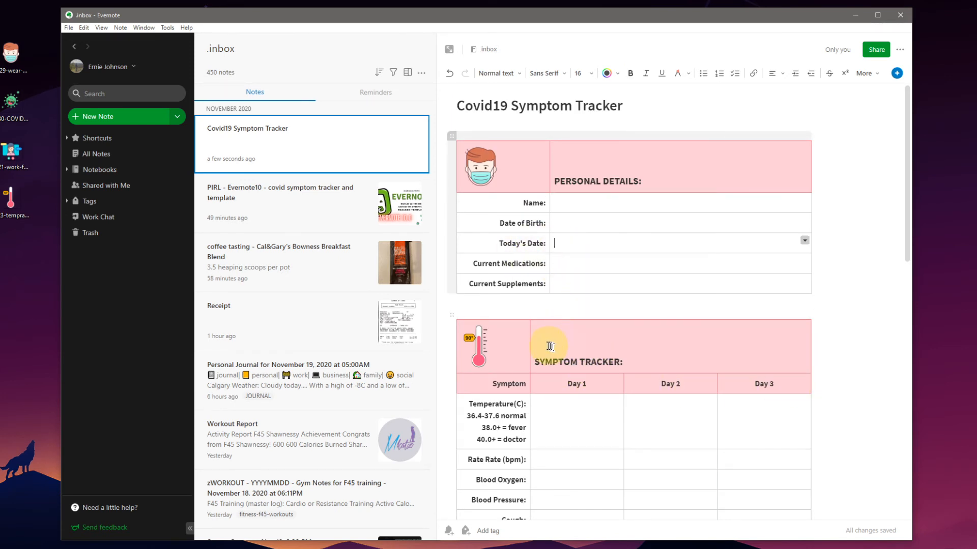
Tag the Covid19 Symptom Tracker note with the existing TEMPLATE tag.
scroll(582, 331, "down", 12)
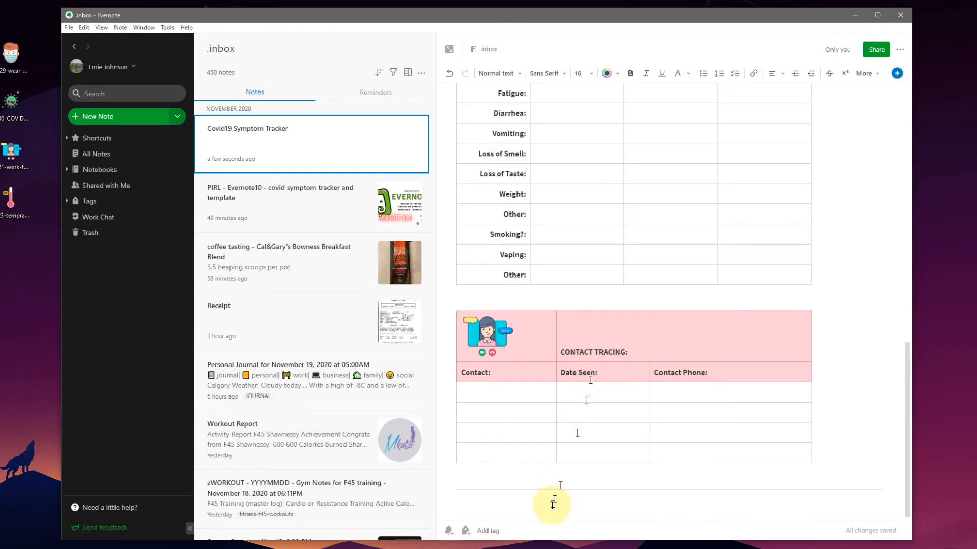
scroll(554, 515, "up", 12)
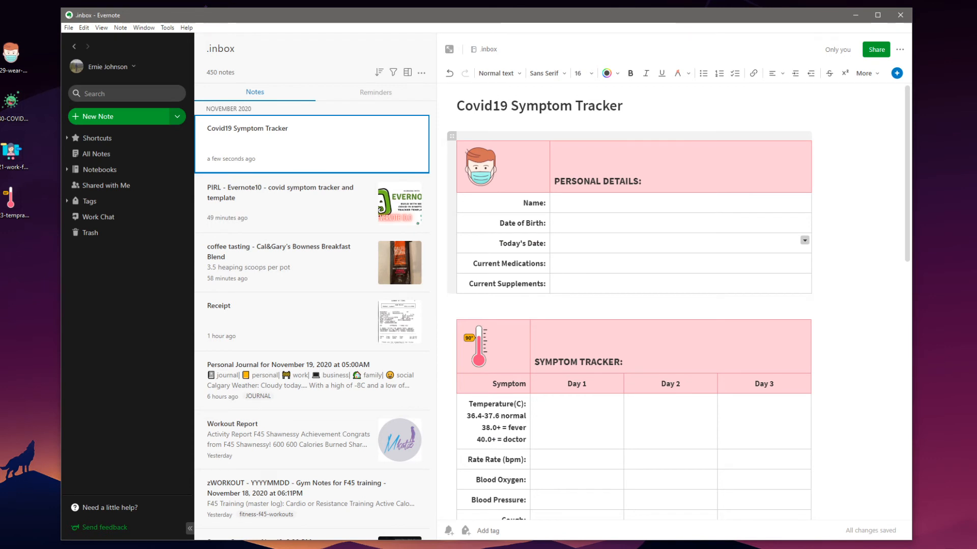
left_click(716, 244)
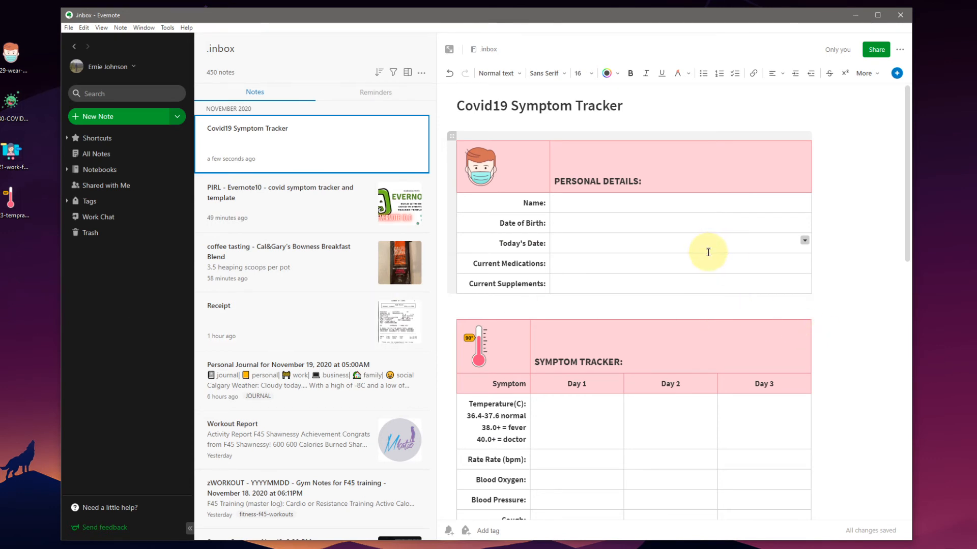
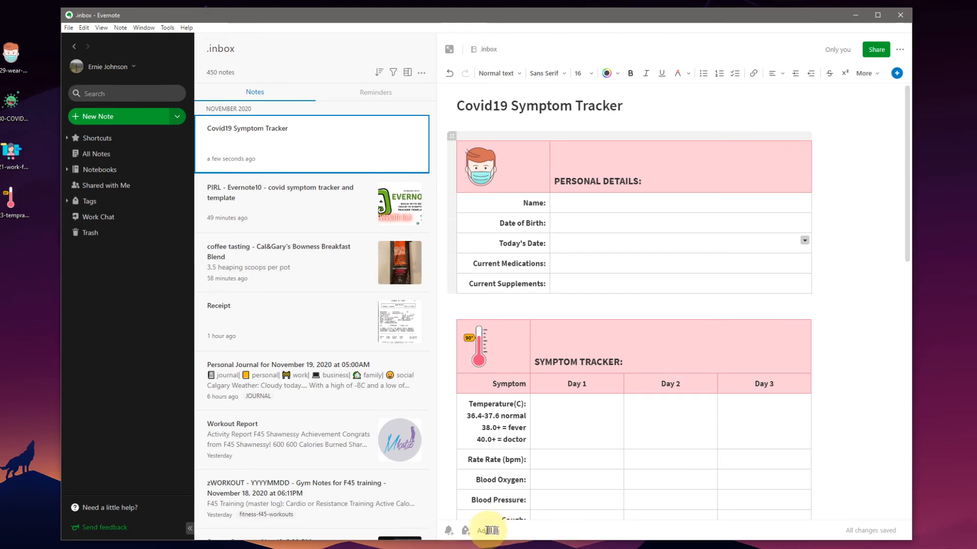
left_click(468, 532)
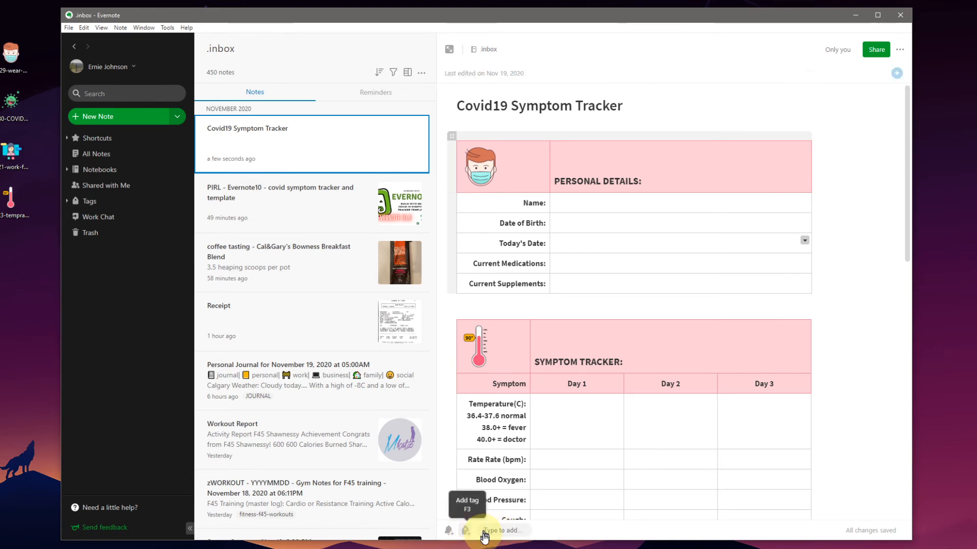
type("template")
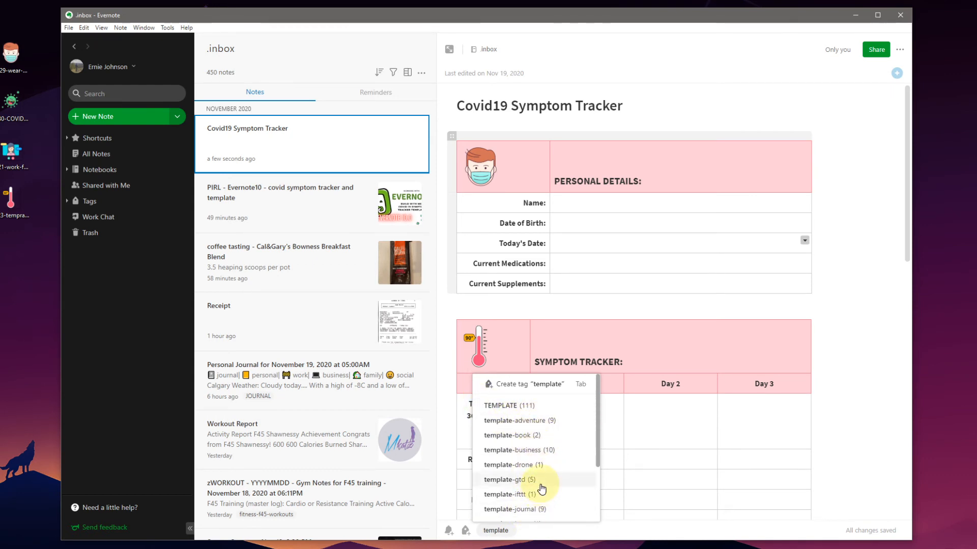
scroll(528, 509, "down", 3)
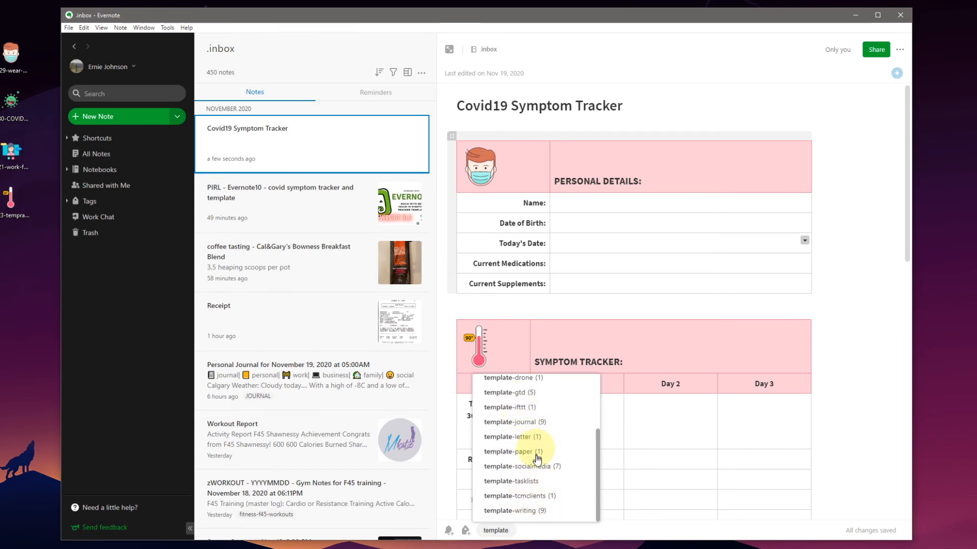
scroll(524, 416, "up", 3)
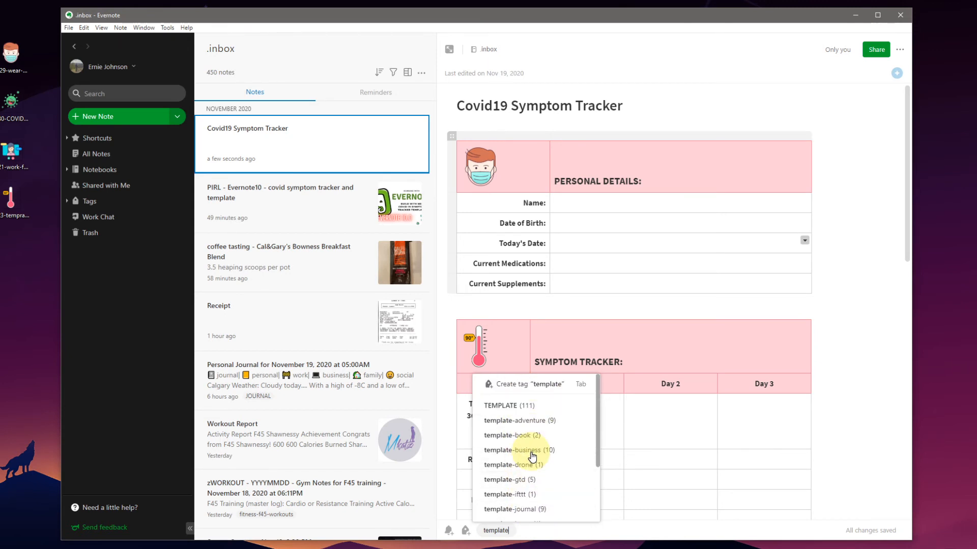
left_click(504, 407)
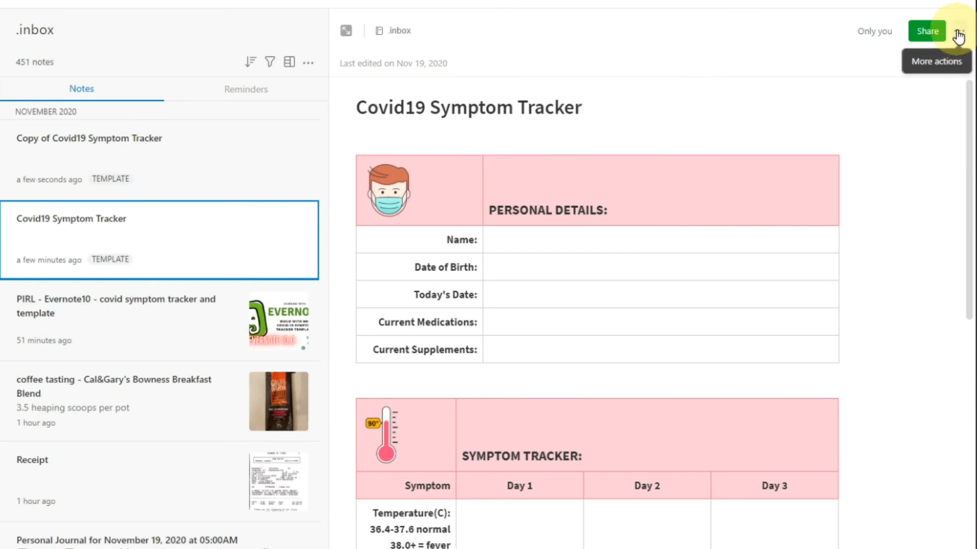
Save the original tracker note as a template titled "Covid19 Symptom Tracker".
left_click(959, 34)
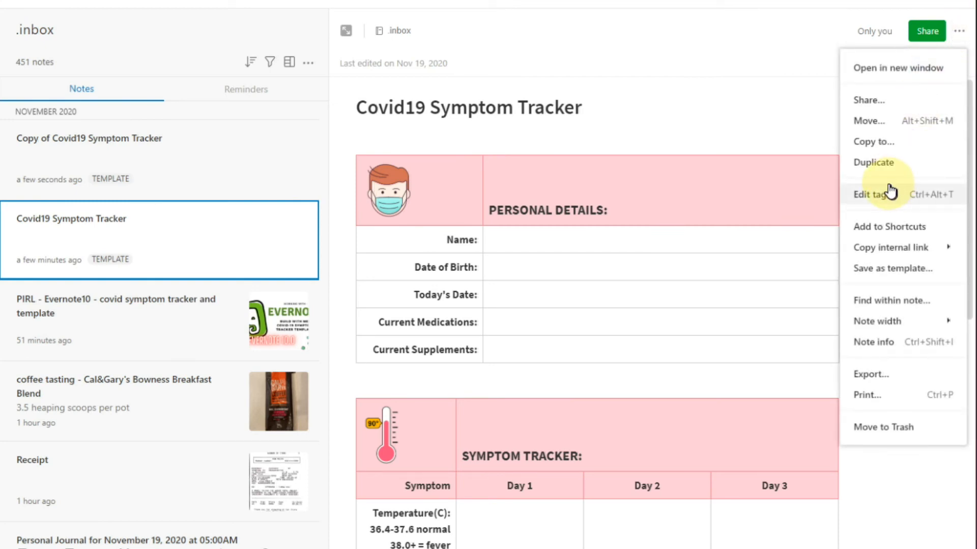
left_click(894, 279)
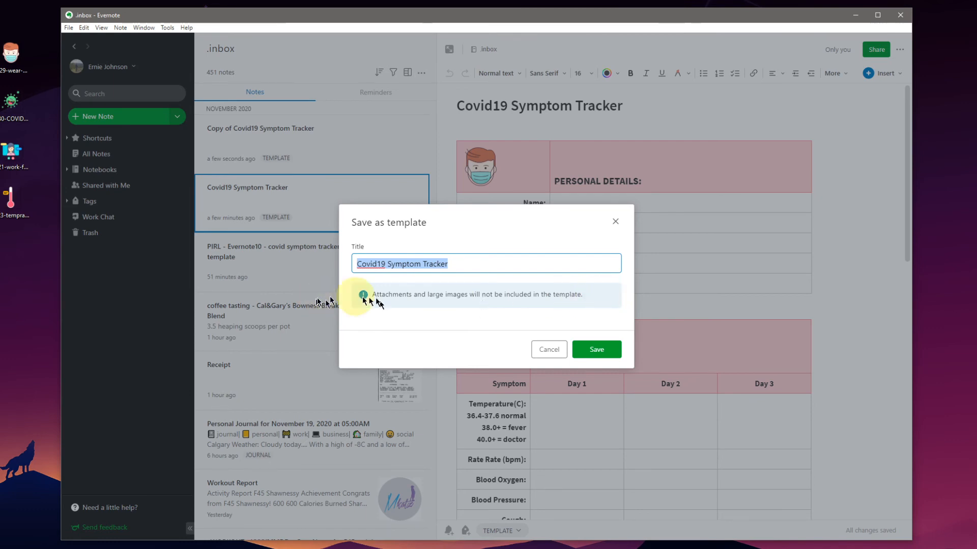
left_click(596, 349)
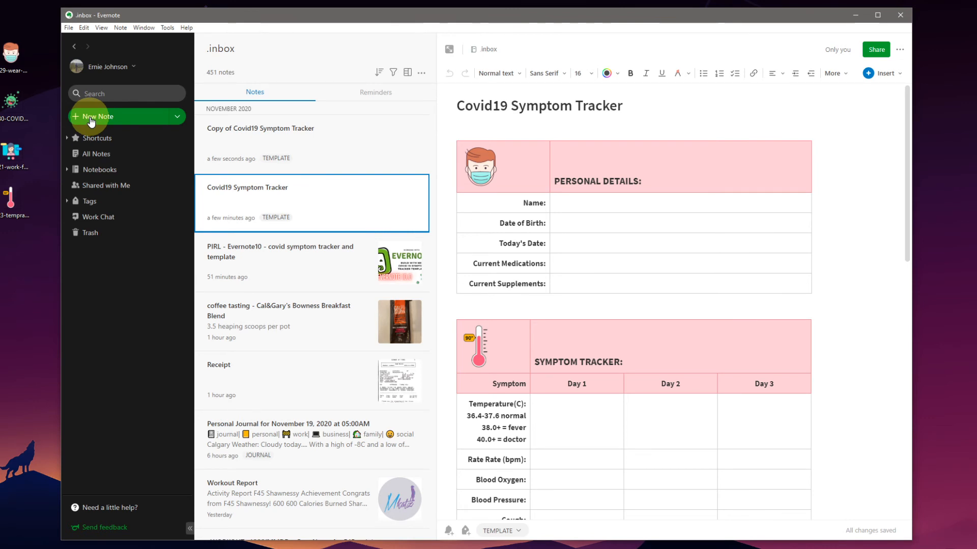
Create a new note and apply the Covid19 Symptom Tracker template from the personal templates to it.
left_click(177, 118)
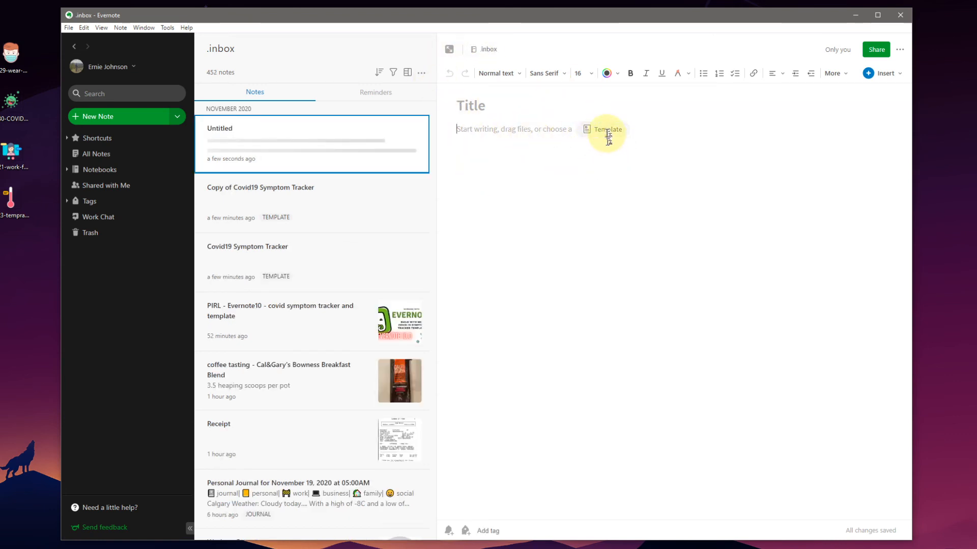
left_click(590, 128)
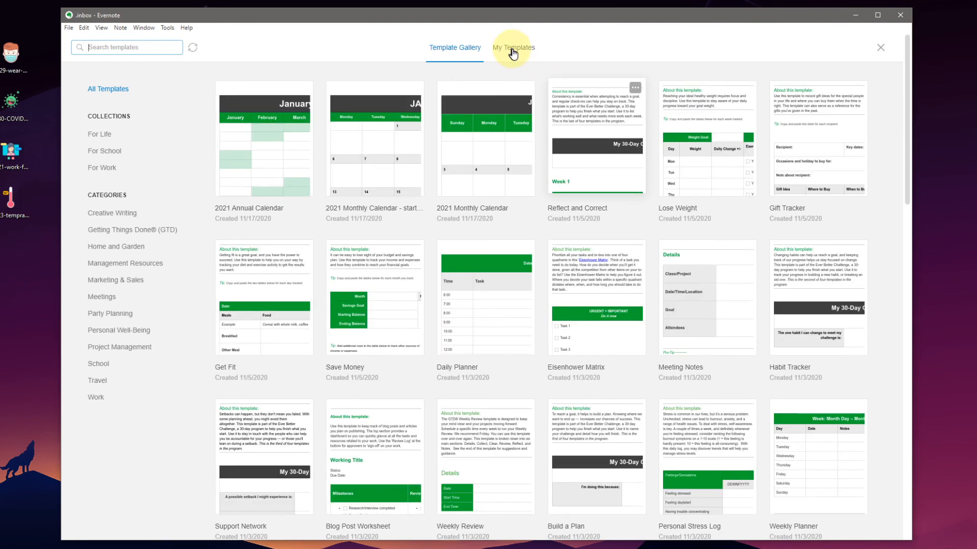
left_click(513, 51)
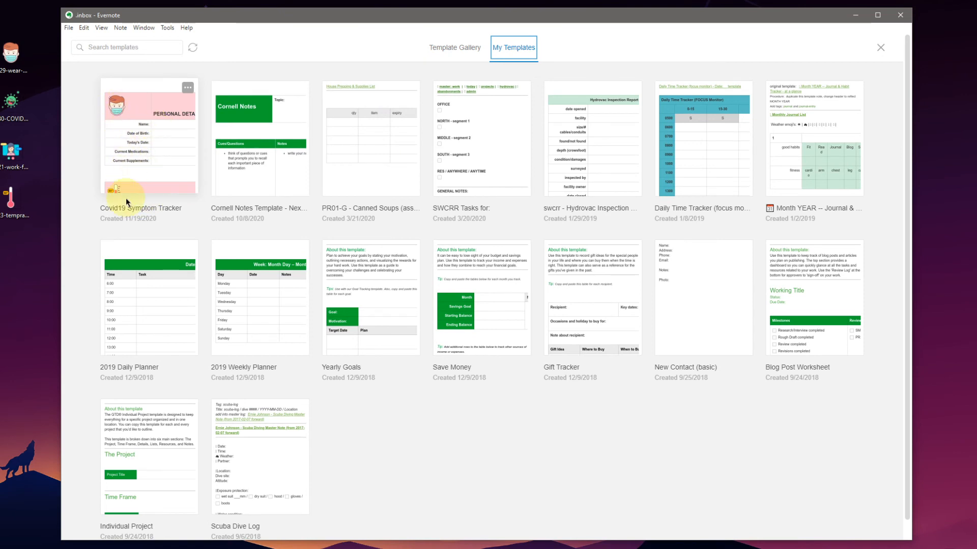
left_click(187, 91)
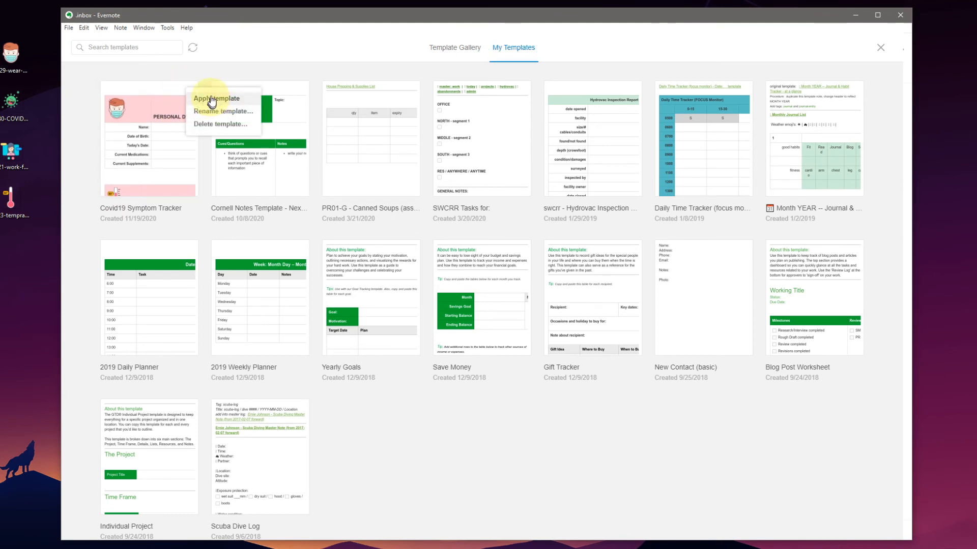
left_click(86, 166)
left_click(146, 143)
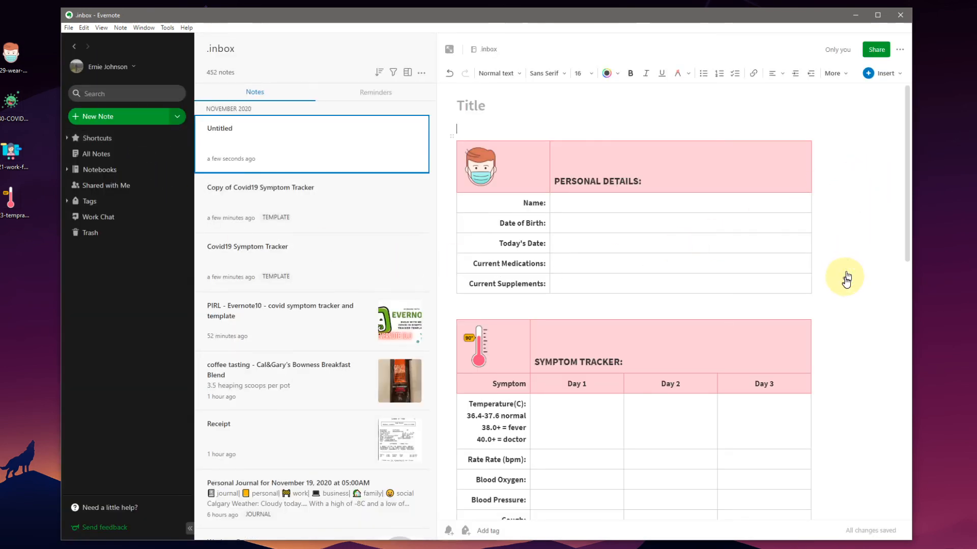
Check the new note's tables and title it "Covid Symptoms for", the person's full name and "starting 2020-11-19".
scroll(846, 276, "down", 7)
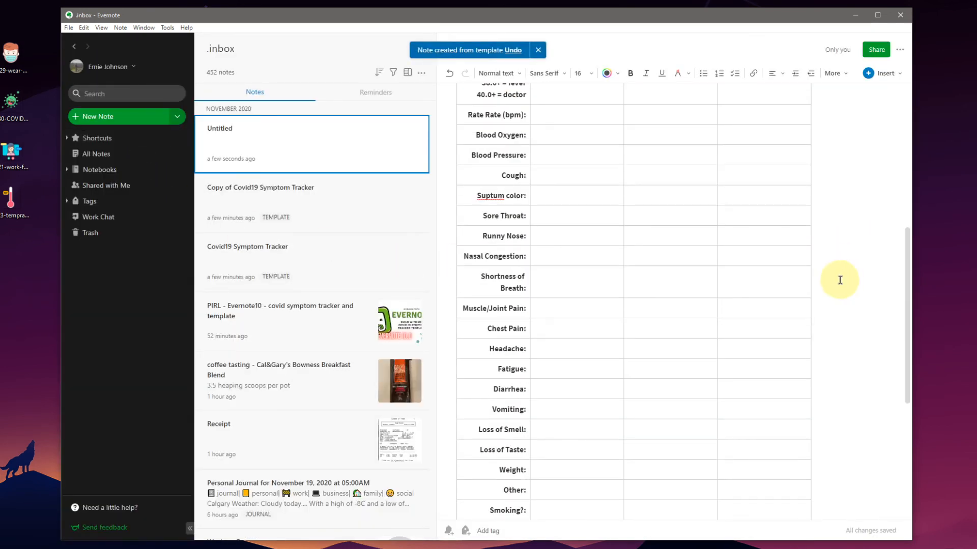
scroll(759, 244, "down", 5)
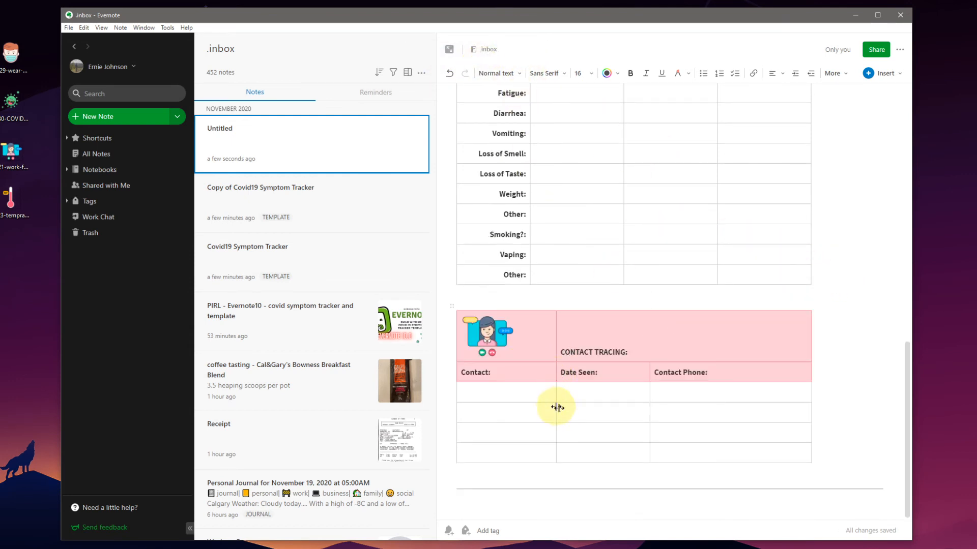
scroll(525, 345, "up", 8)
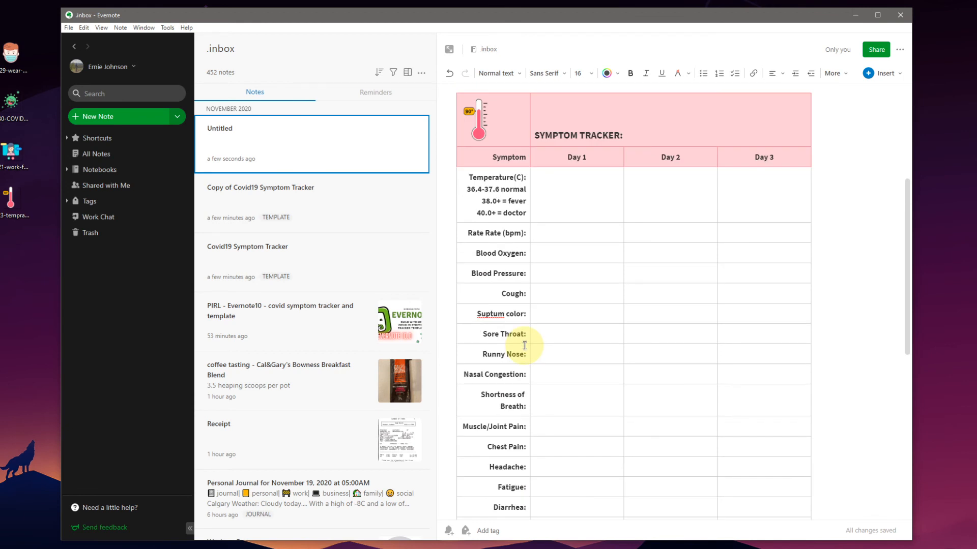
scroll(525, 345, "up", 5)
left_click(472, 103)
type("Covid Symptoms for J")
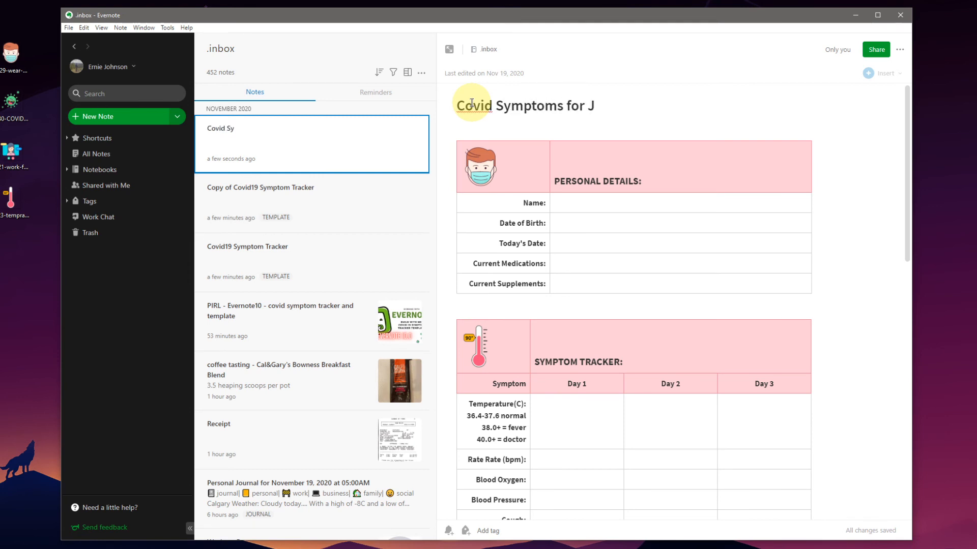
type("ohn Smith starting 2020-11-19")
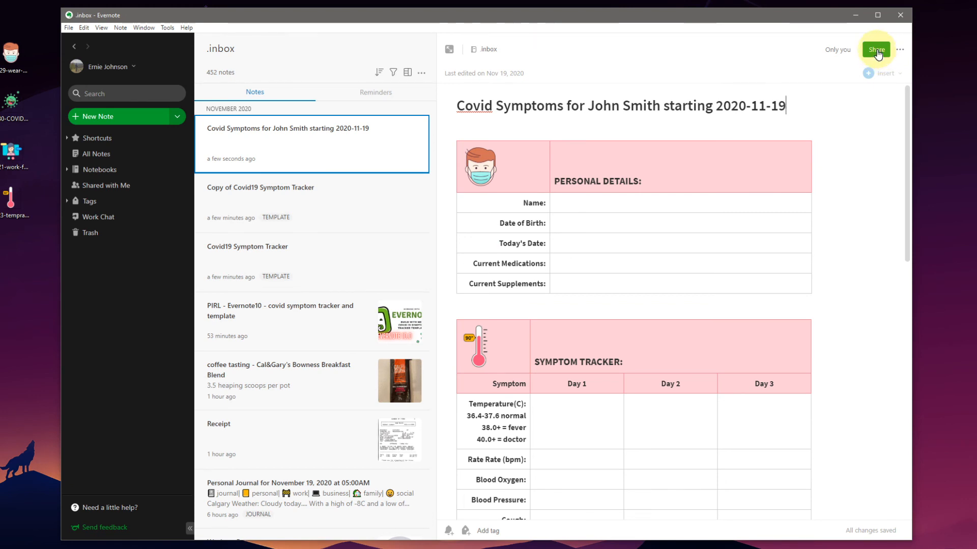
Open the sharing settings of the original Covid19 Symptom Tracker note and enable its shareable link.
left_click(231, 253)
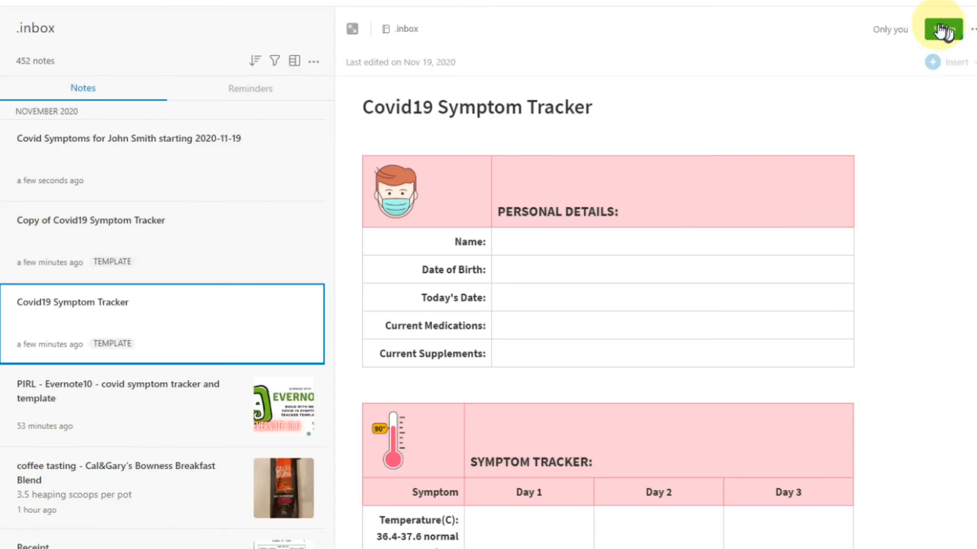
left_click(946, 32)
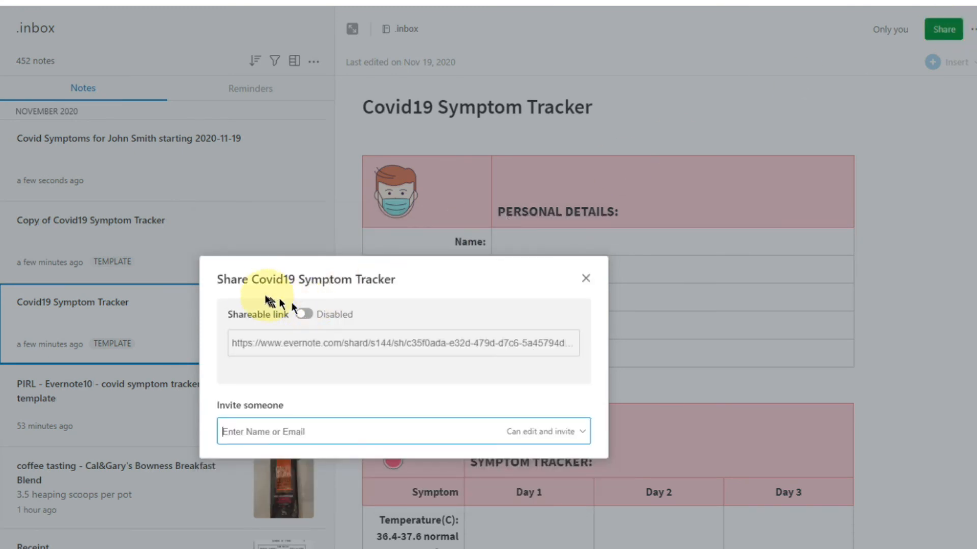
left_click(303, 315)
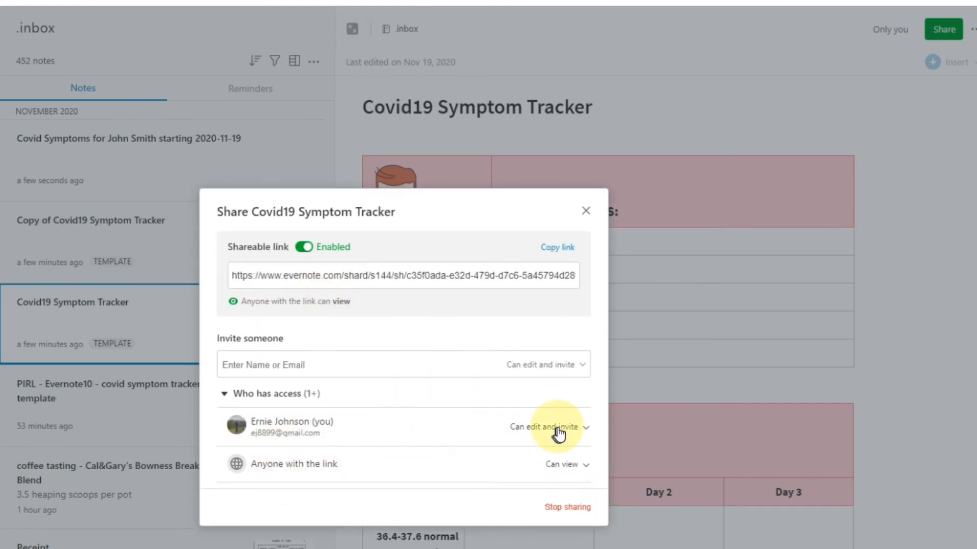
Examine the access options offered for the note's owner, invited people and anyone with the link.
left_click(581, 430)
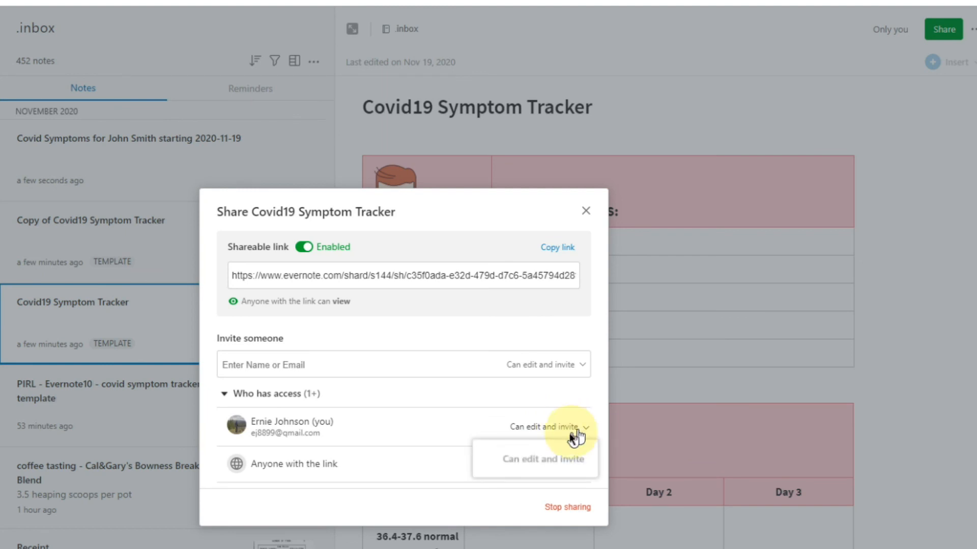
left_click(461, 394)
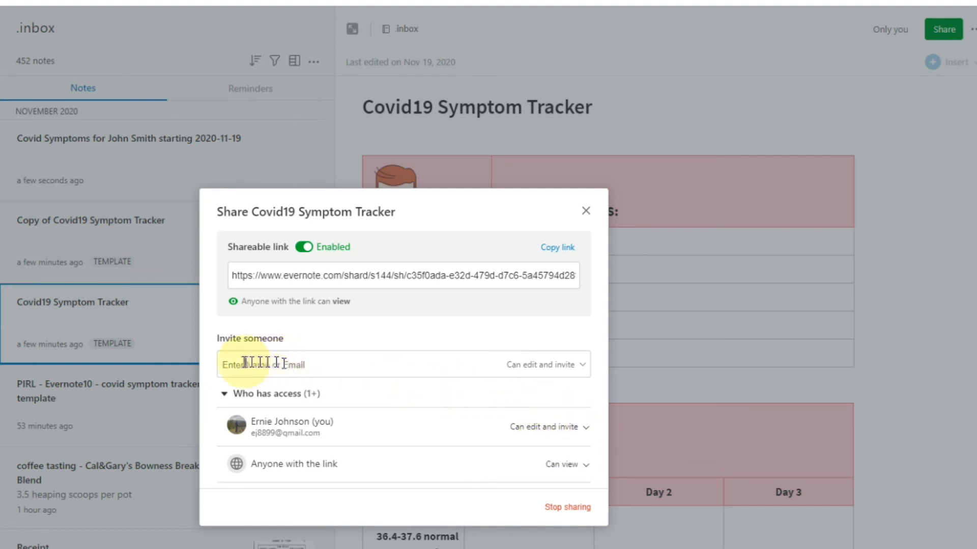
left_click(514, 370)
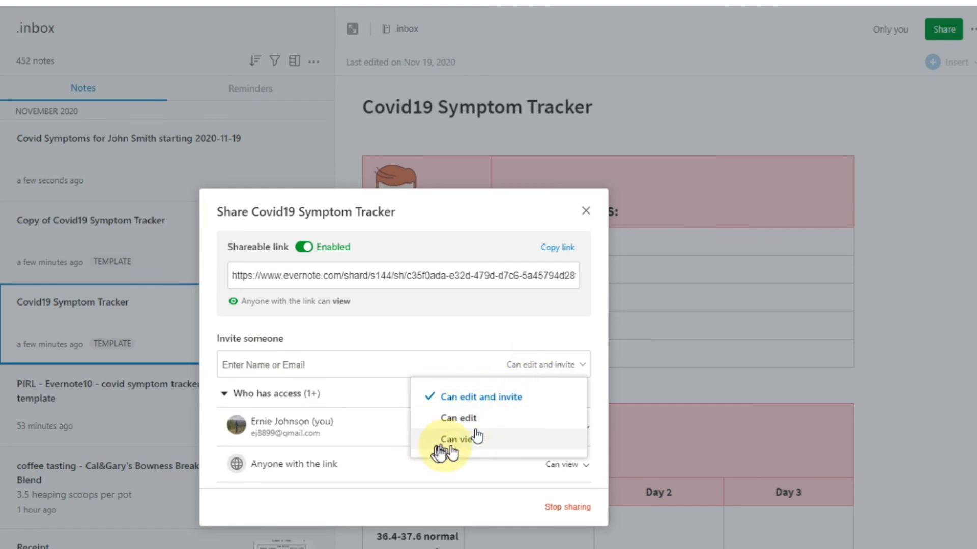
left_click(348, 365)
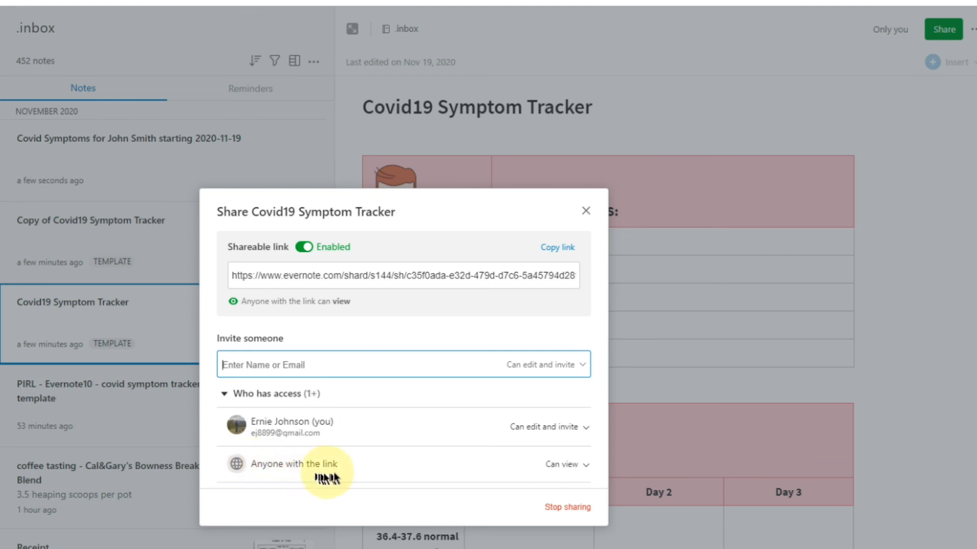
left_click(576, 469)
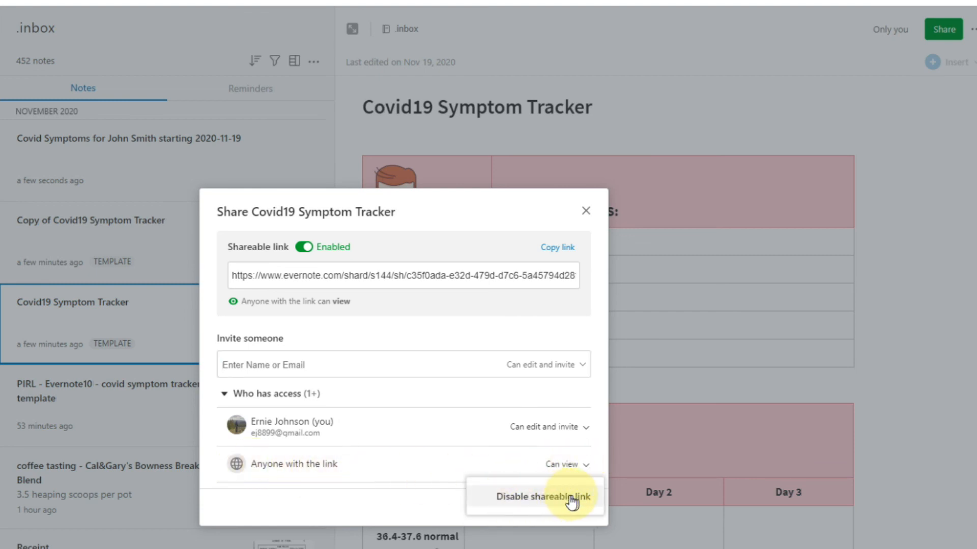
left_click(565, 465)
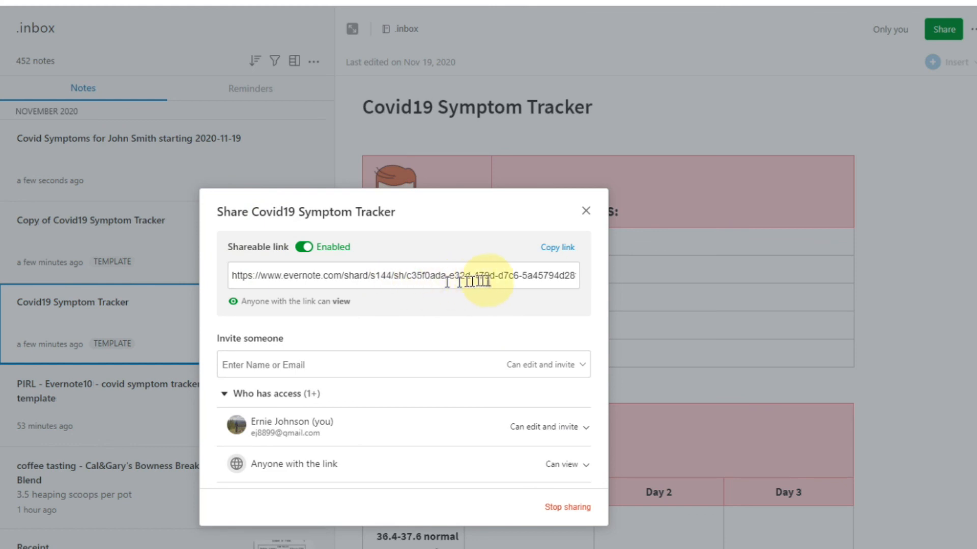
Copy the tracker note's shareable link and move the browser window fully into view before returning to Evernote.
left_click(532, 280)
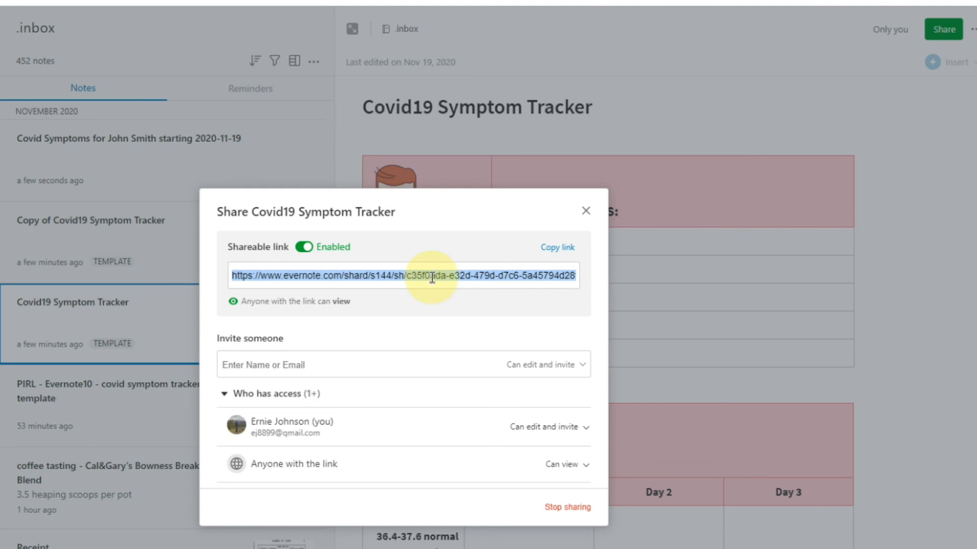
left_click(557, 249)
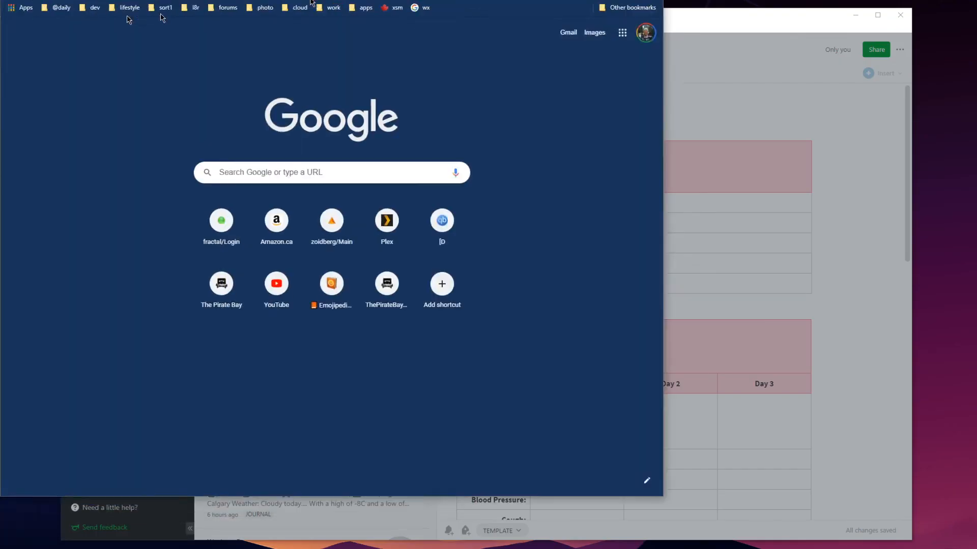
left_click_drag(583, 1, 740, 20)
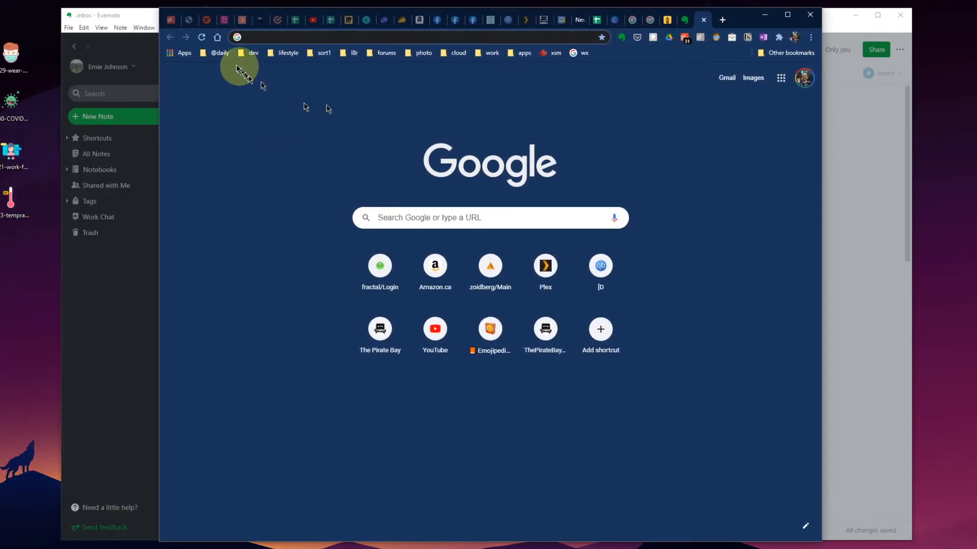
left_click(842, 28)
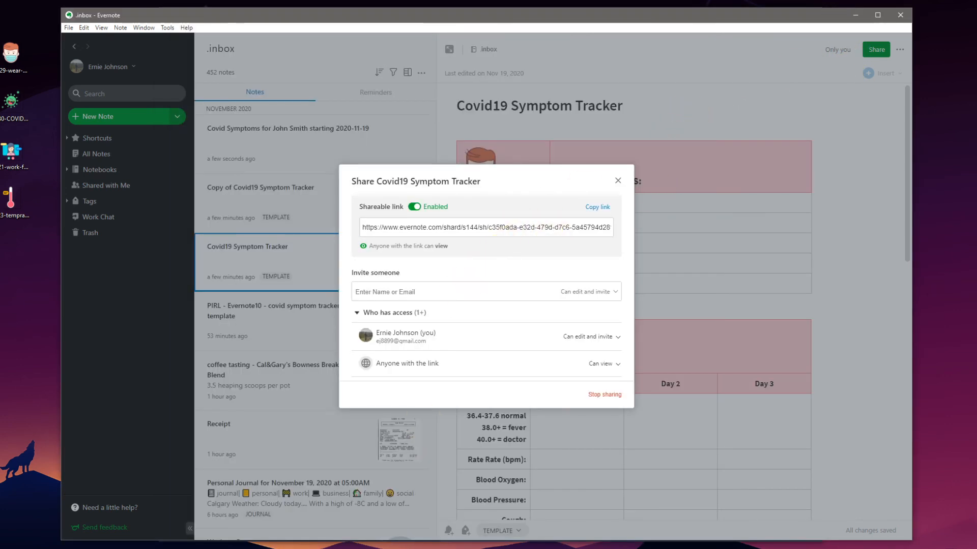
Switch to the browser and open the copied shareable link of the Covid19 Symptom Tracker note in the empty tab.
key("alt+Tab")
right_click(264, 41)
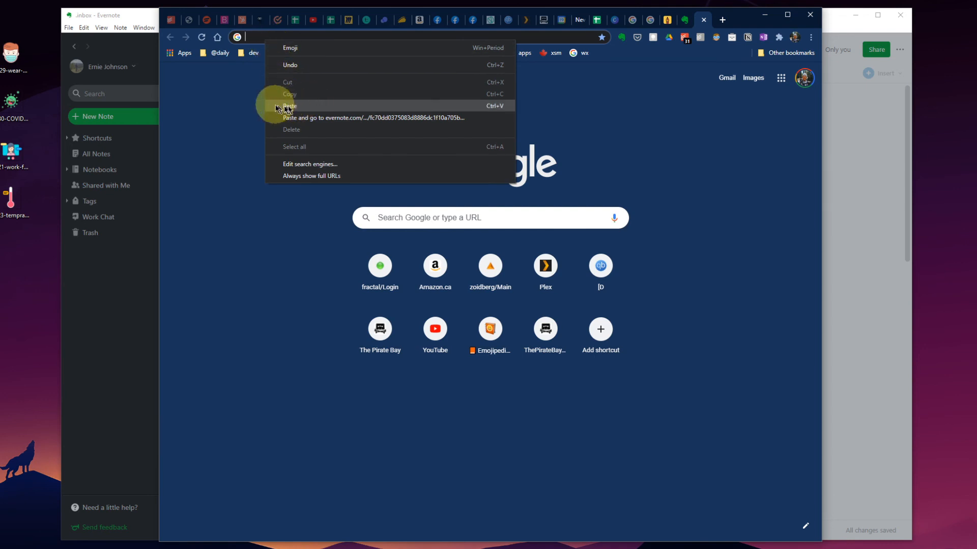
left_click(247, 36)
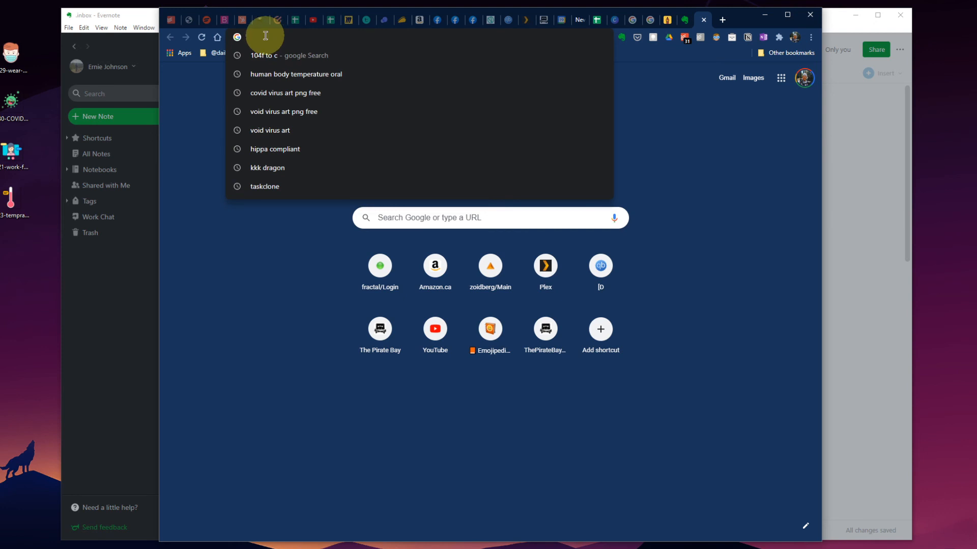
right_click(265, 36)
left_click(206, 143)
right_click(252, 34)
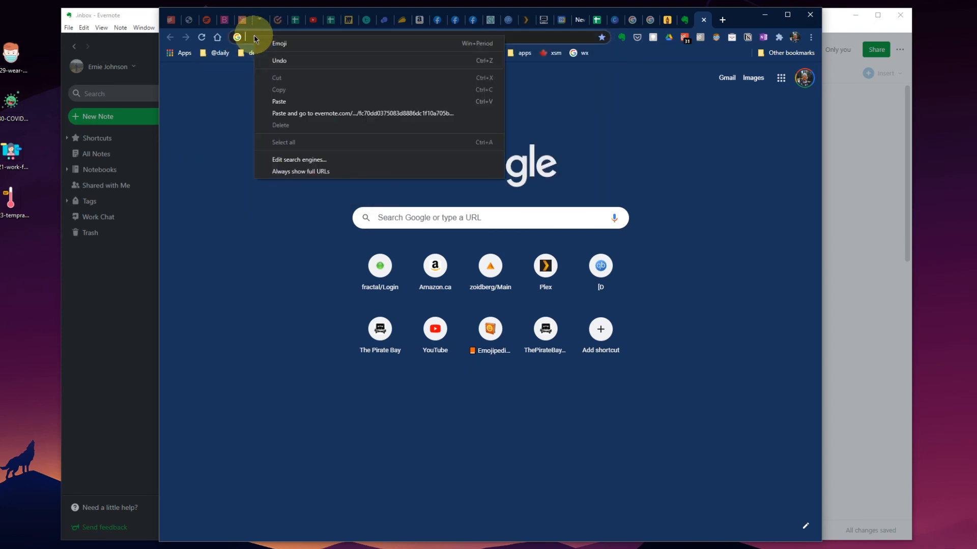
left_click(279, 102)
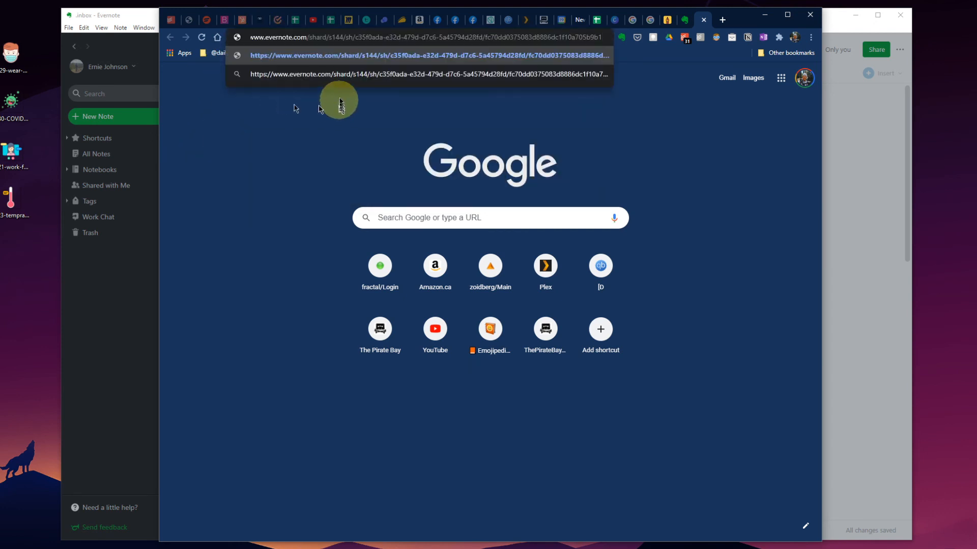
key("Return")
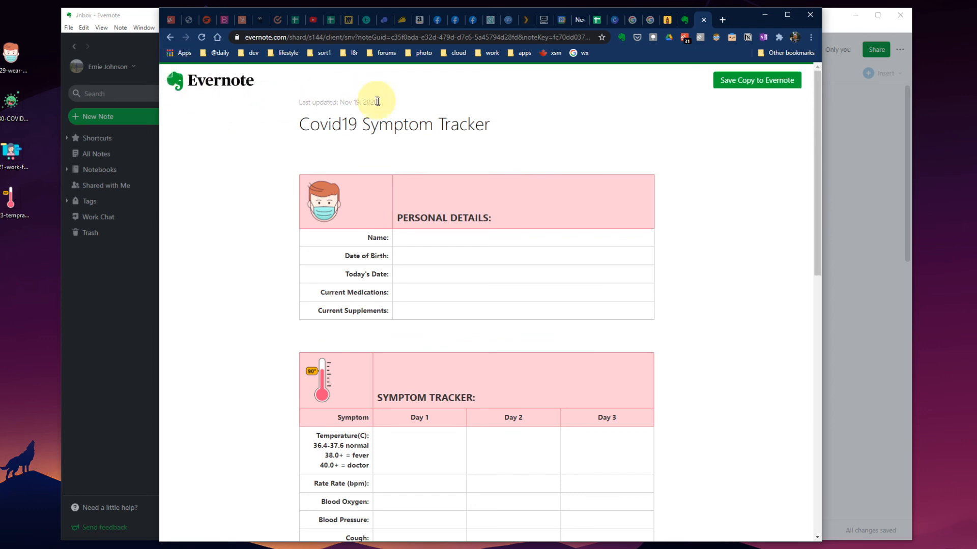
Look through the shared Covid19 Symptom Tracker page and save a copy of it to Evernote.
scroll(532, 323, "down", 12)
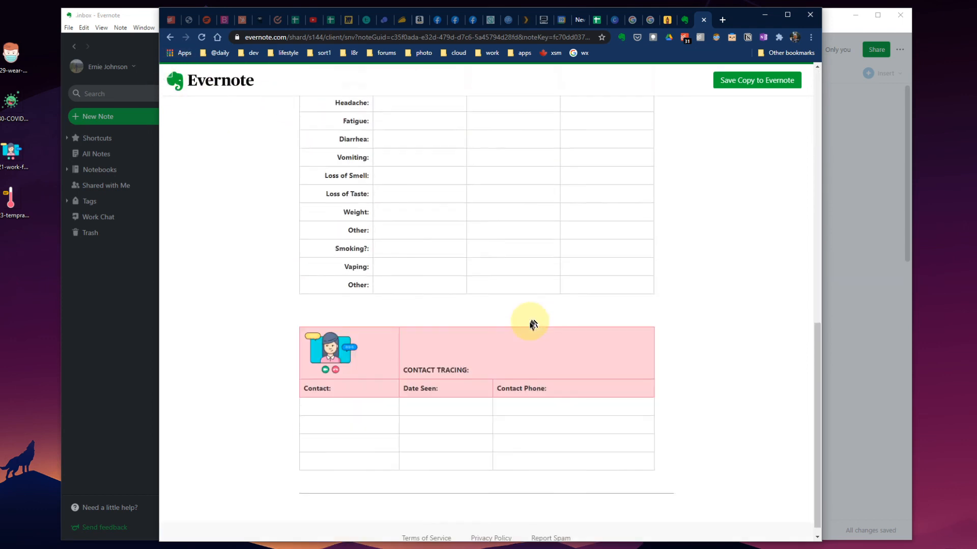
scroll(518, 417, "up", 4)
scroll(525, 435, "up", 8)
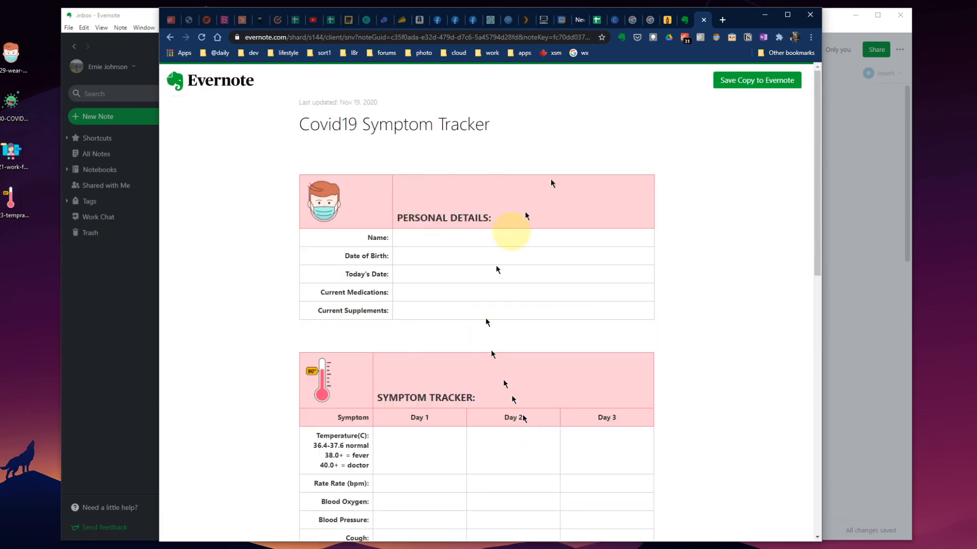
left_click(749, 81)
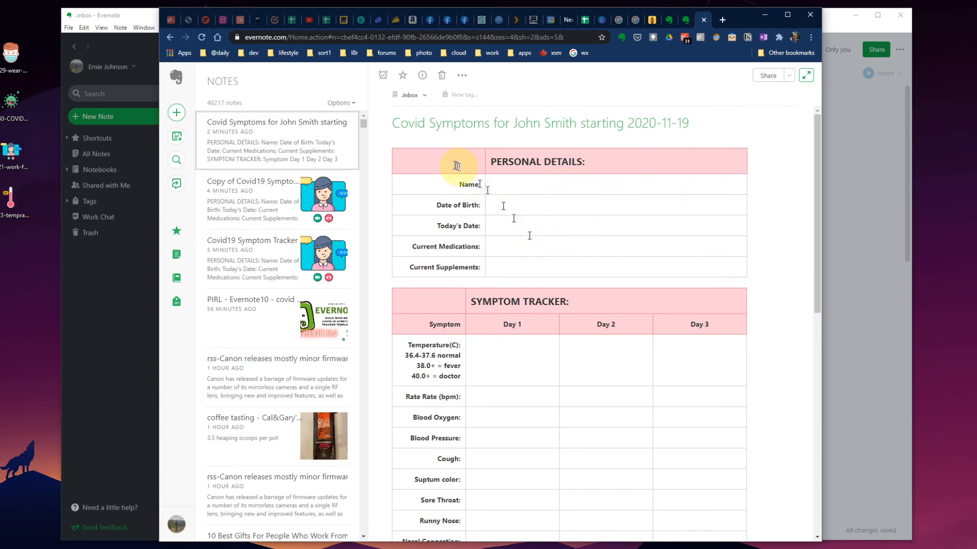
Check the personal Covid Symptoms note in the web client, from its personal details table down to contact tracing.
left_click(439, 157)
scroll(469, 196, "down", 10)
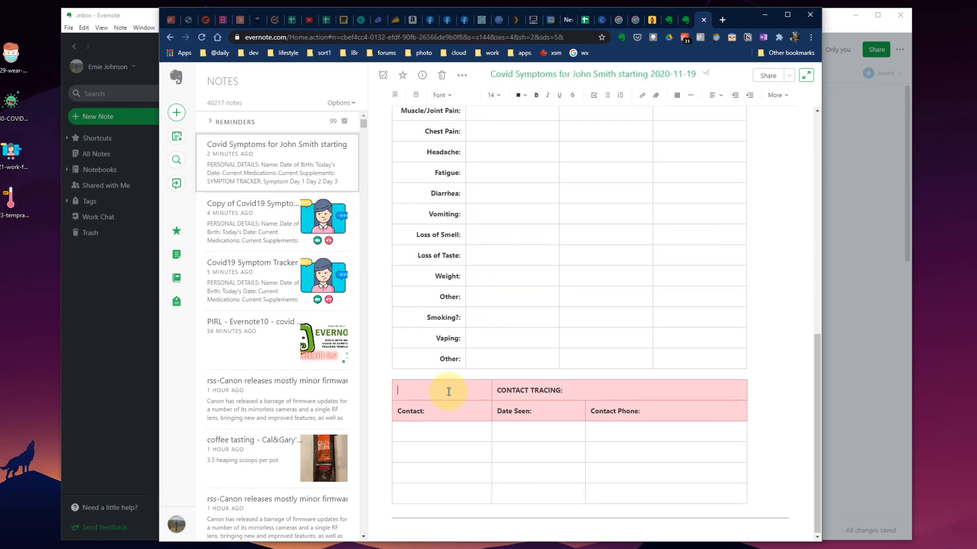
scroll(450, 387, "up", 10)
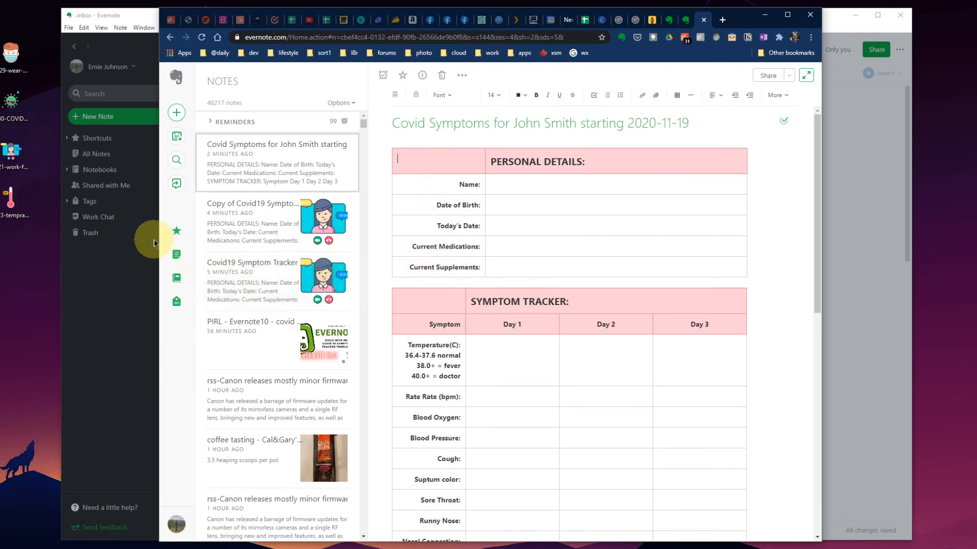
left_click(652, 19)
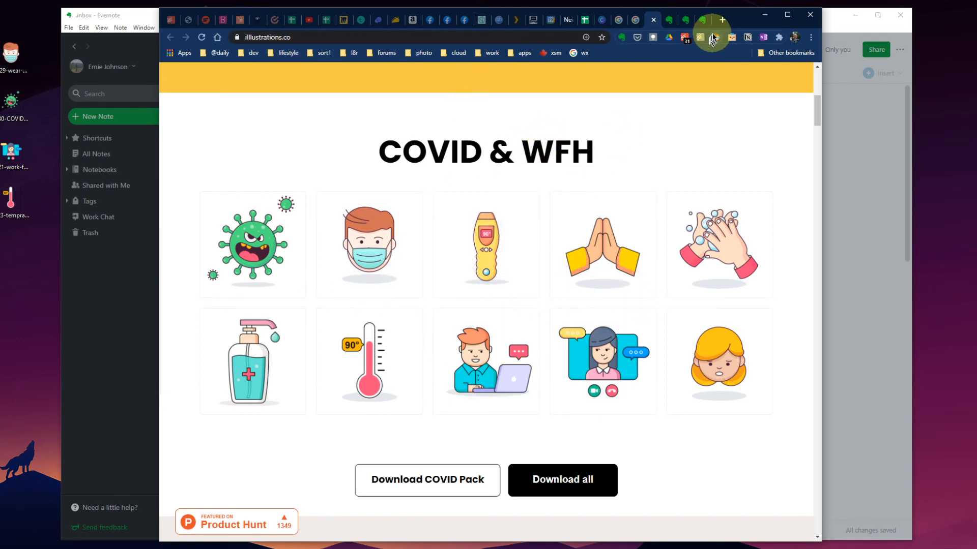
left_click(701, 20)
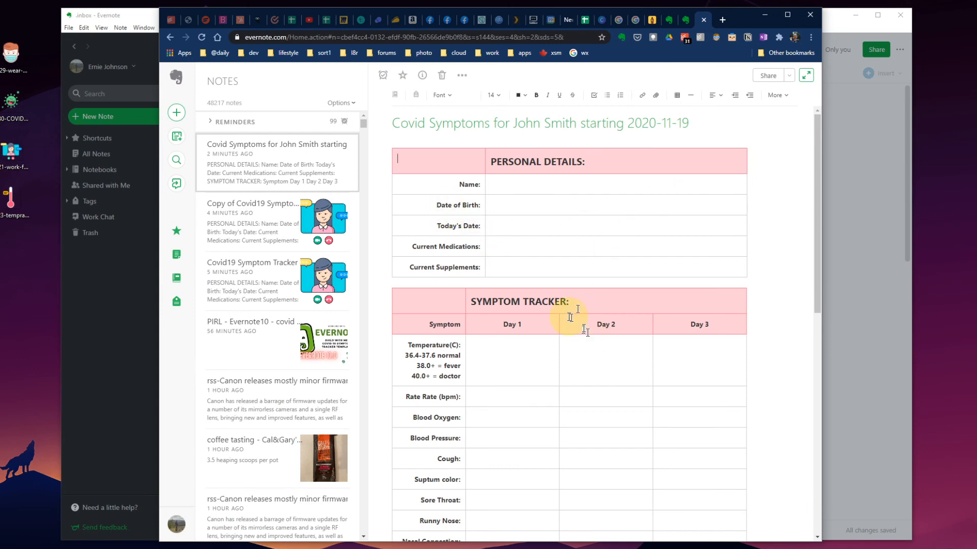
scroll(611, 336, "down", 10)
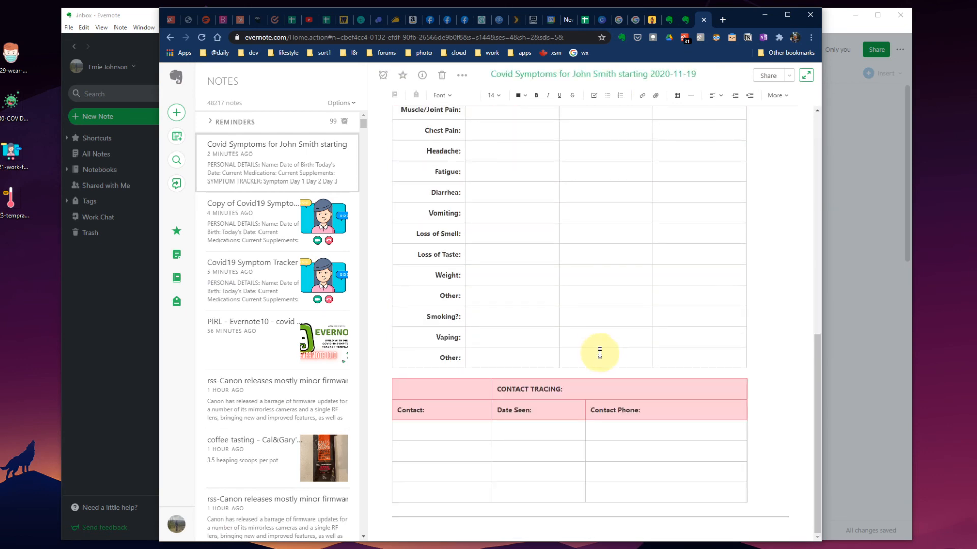
scroll(599, 356, "up", 10)
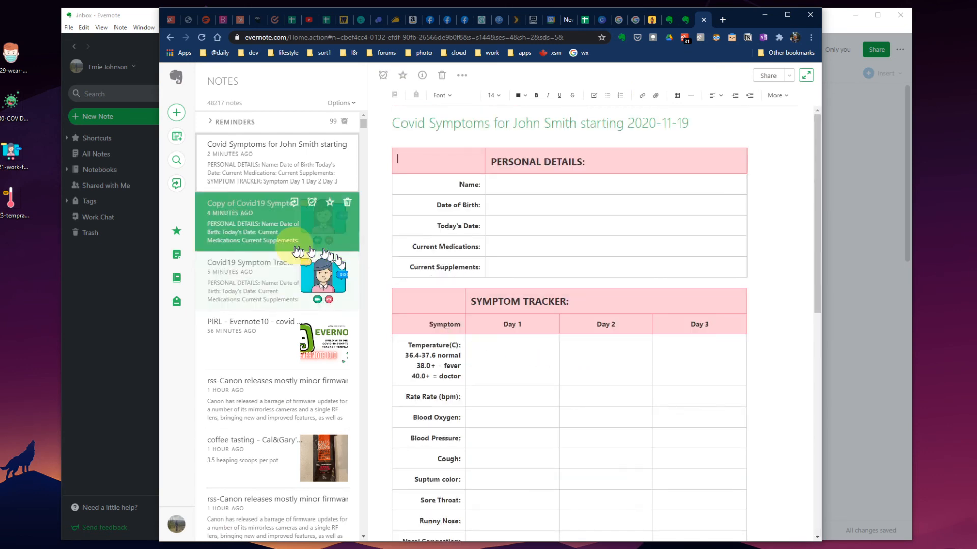
Compare the original Covid19 Symptom Tracker note with the personal Covid Symptoms note across all their tables.
left_click(274, 282)
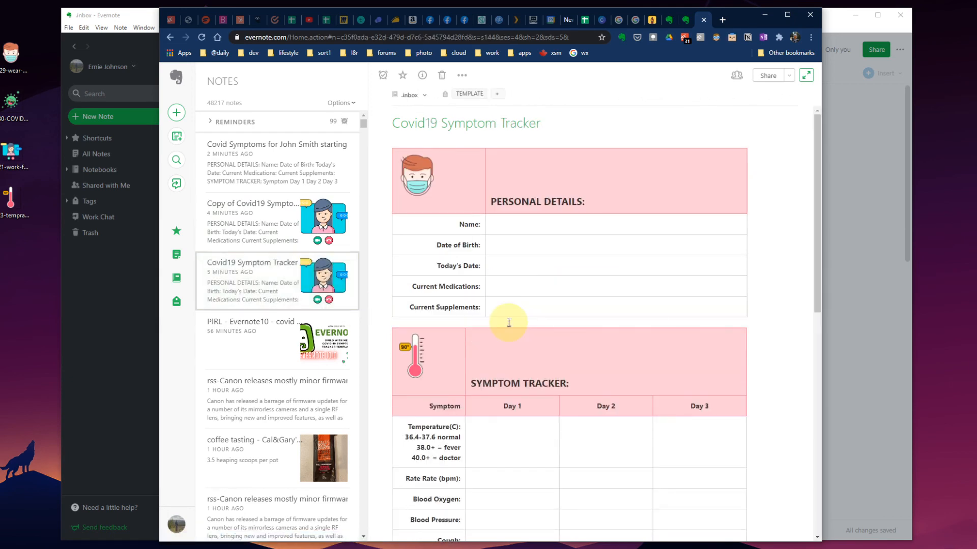
scroll(464, 425, "down", 10)
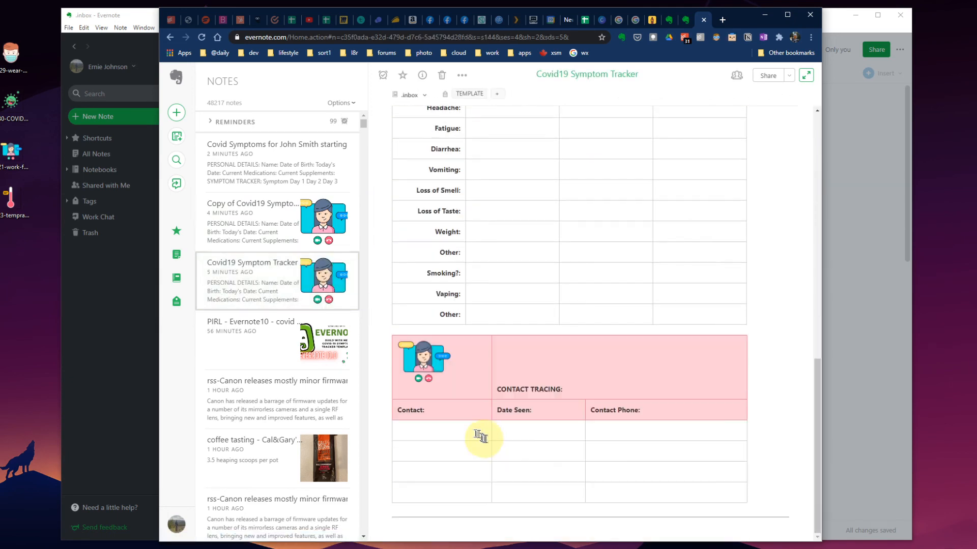
scroll(488, 439, "up", 10)
left_click(289, 178)
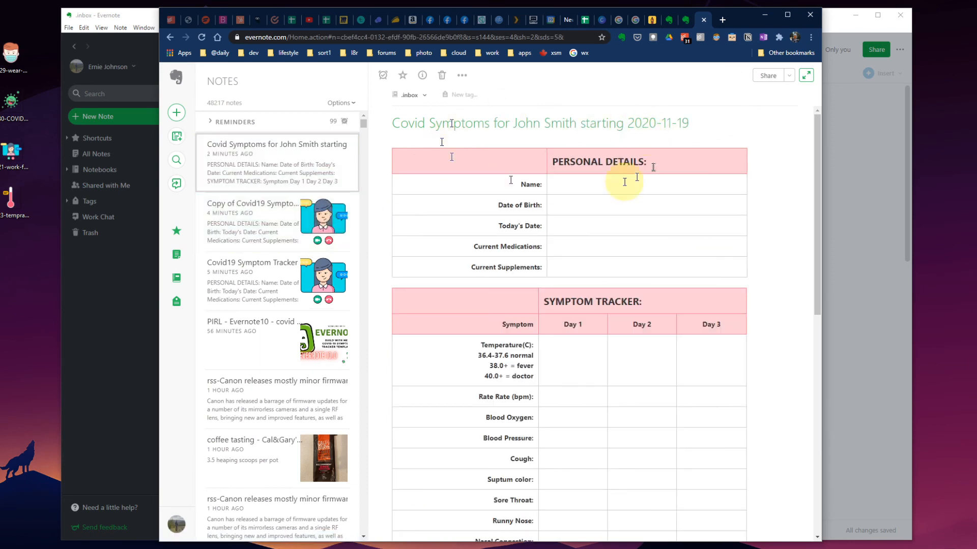
scroll(557, 386, "down", 10)
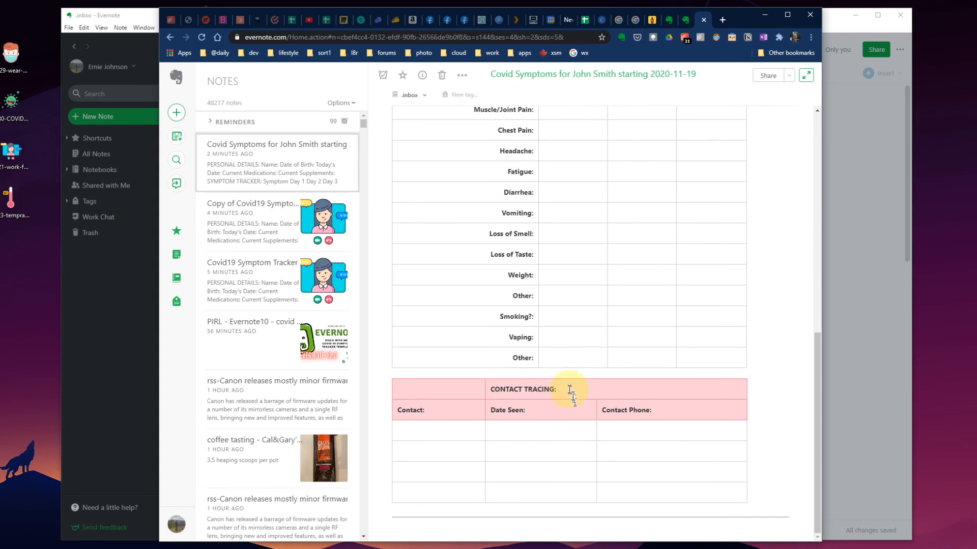
scroll(524, 244, "up", 10)
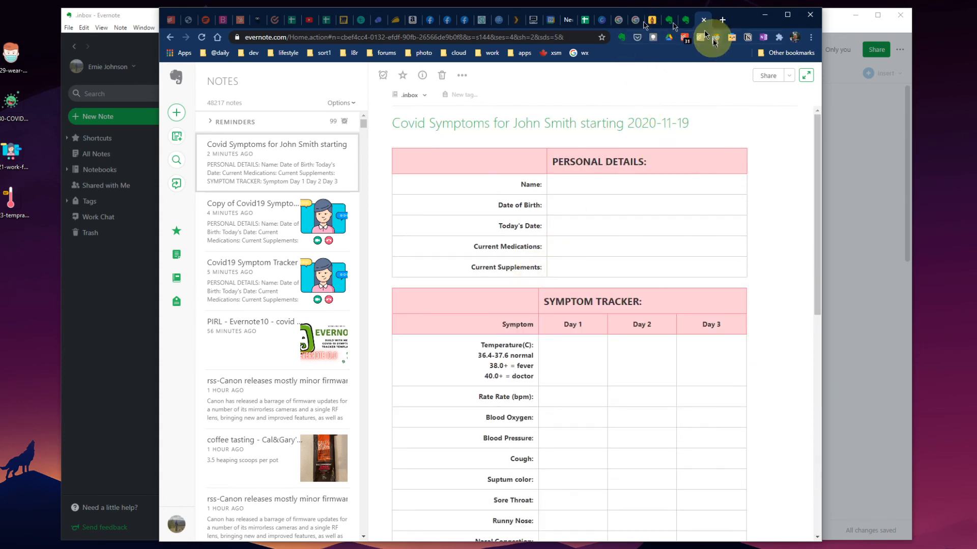
Close the Evernote web client and shared note pages, return to the Evernote desktop app and close the tracker's sharing settings.
left_click(703, 19)
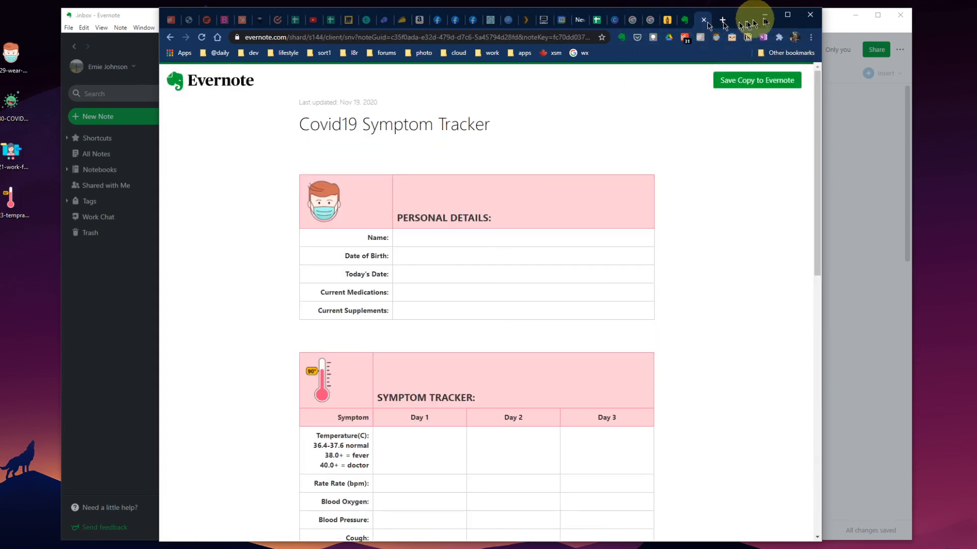
left_click(704, 21)
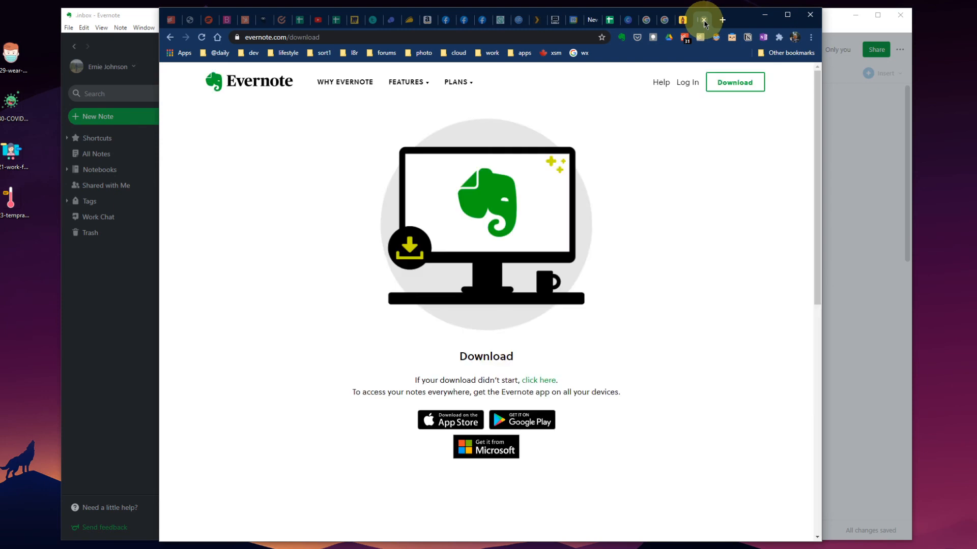
left_click(765, 16)
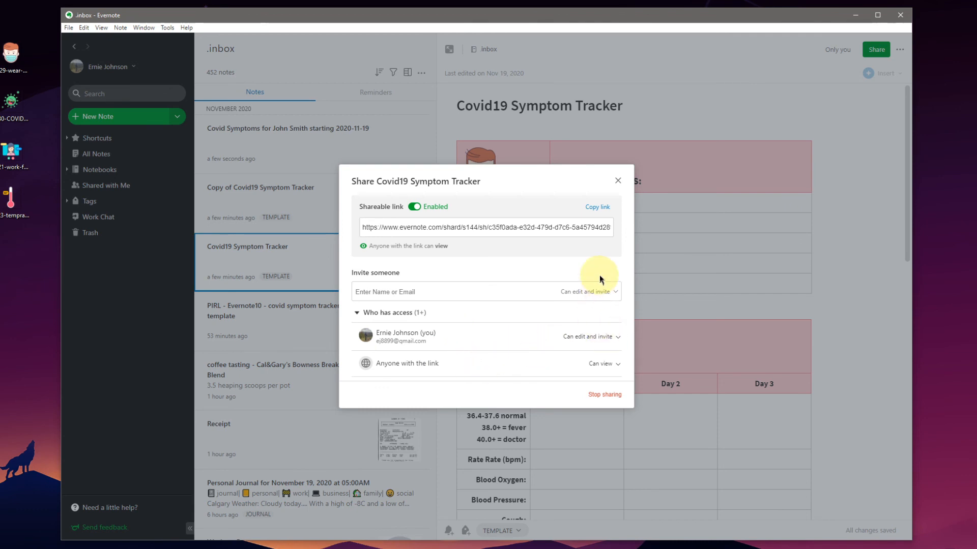
left_click(618, 182)
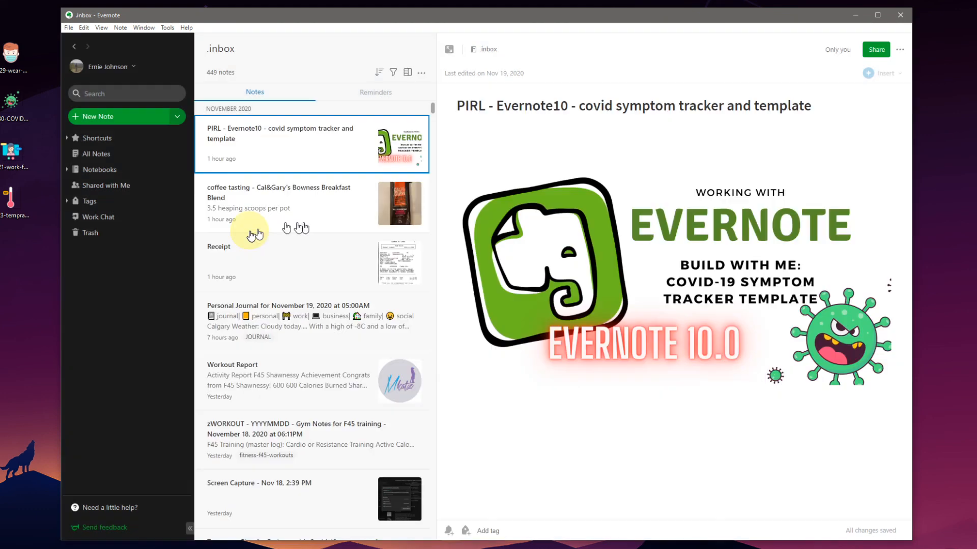